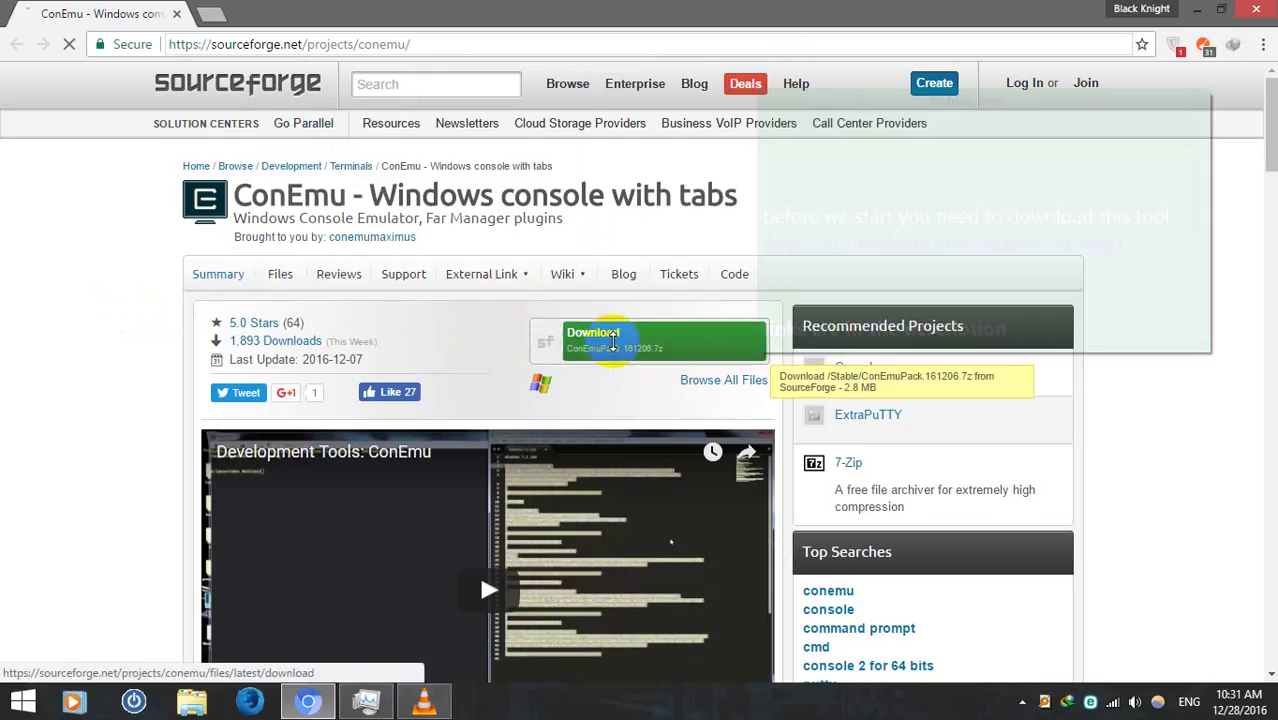
{"action": "left_click", "coordinate": [611, 342]}
{"action": "scroll", "coordinate": [914, 240], "scroll_direction": "down", "scroll_amount": 2}
{"action": "left_click_drag", "start_coordinate": [950, 248], "coordinate": [676, 248]}
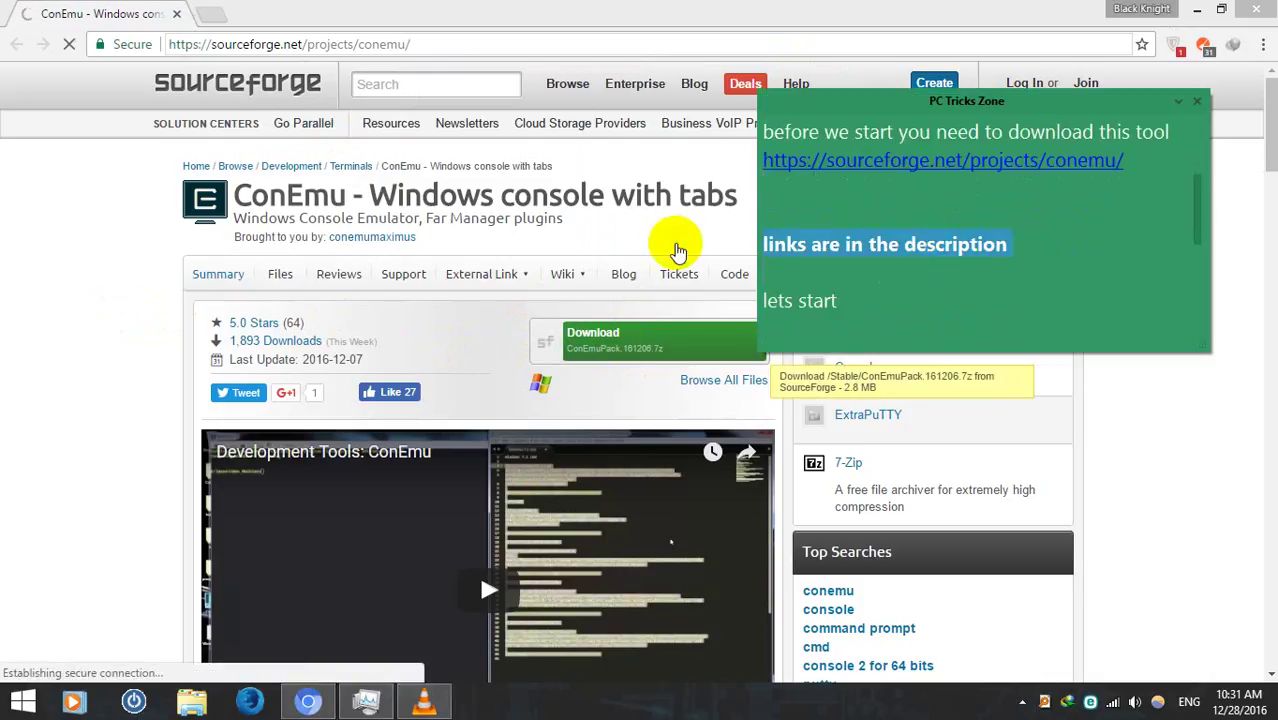
{"action": "scroll", "coordinate": [884, 277], "scroll_direction": "down", "scroll_amount": 2}
{"action": "left_click", "coordinate": [863, 263]}
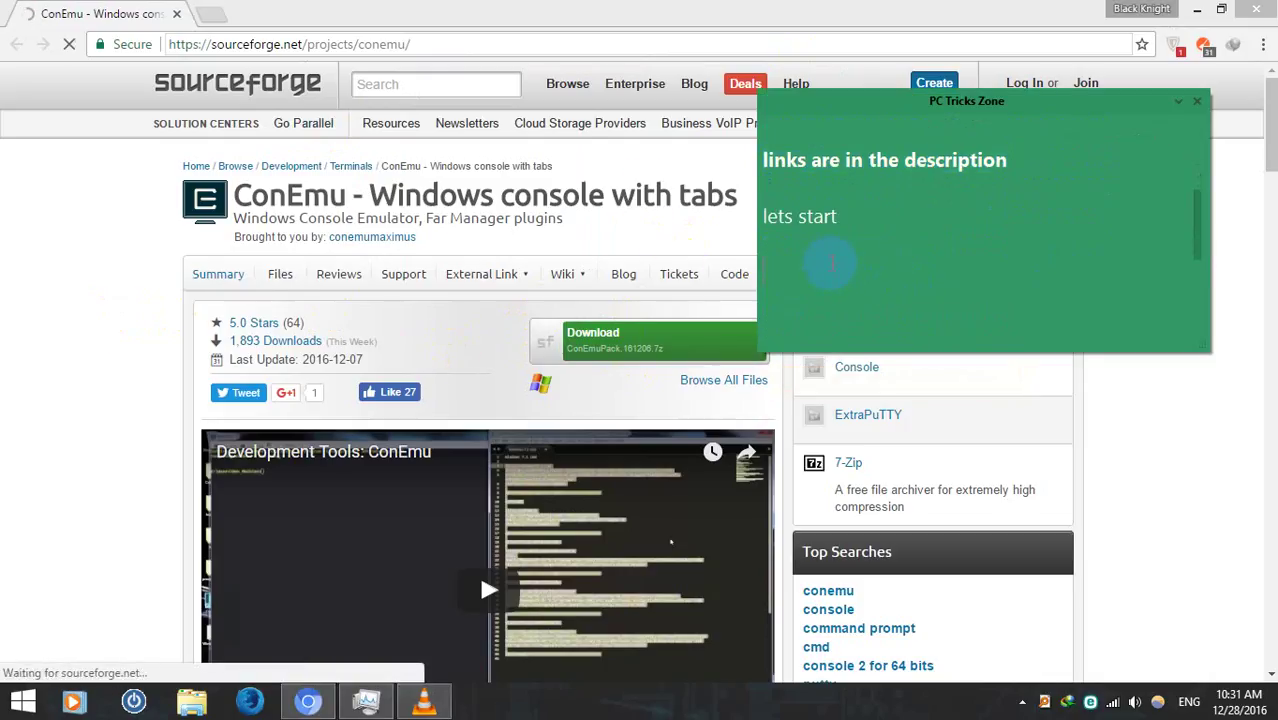
{"action": "left_click", "coordinate": [69, 44]}
Show the desktop, add "ok now i have already downloaded conemu and it is here" to the sticky note, and select the ConEmu setup file
{"action": "key", "text": "super+d"}
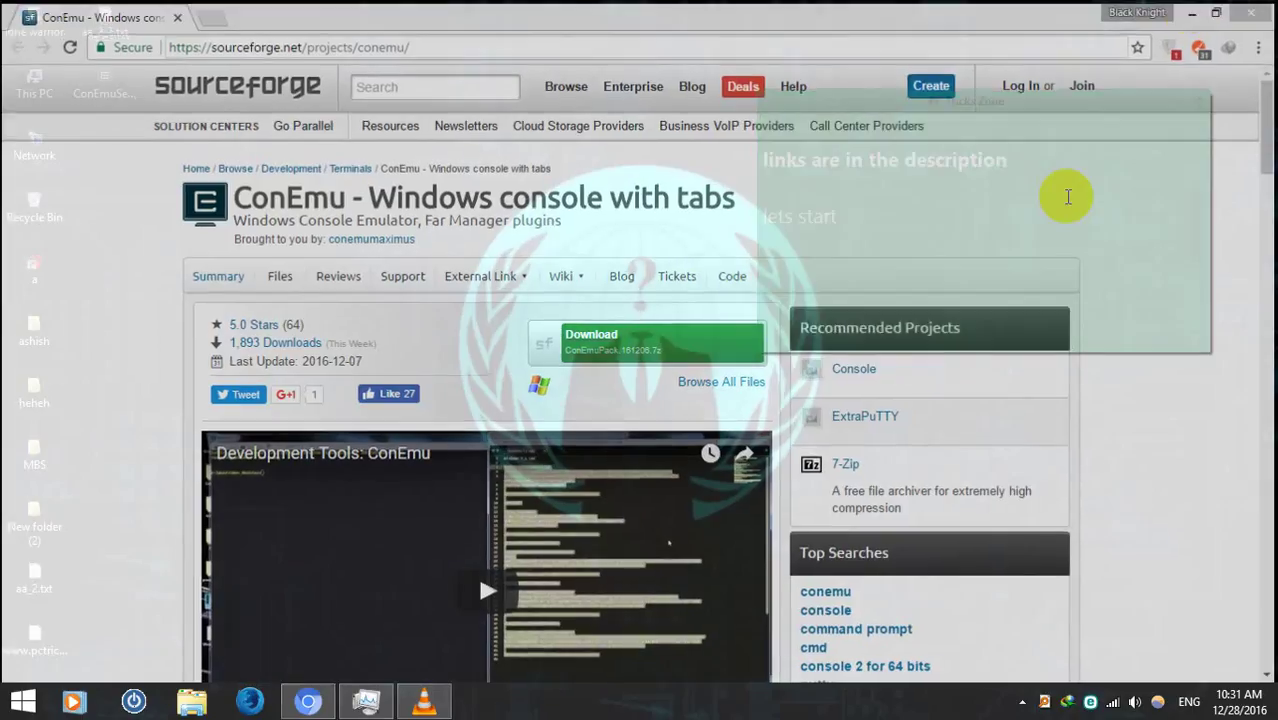
{"action": "type", "text": "k now i"}
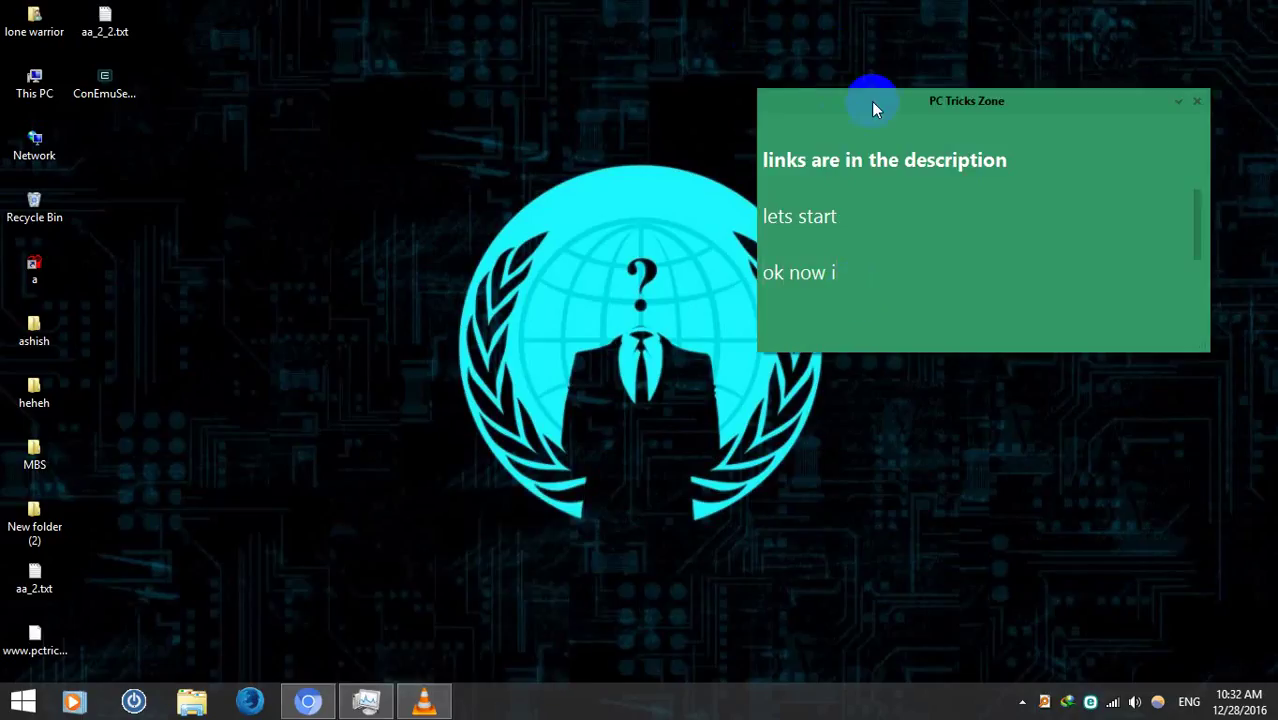
{"action": "left_click_drag", "start_coordinate": [871, 101], "coordinate": [659, 84]}
{"action": "type", "text": "i hav"}
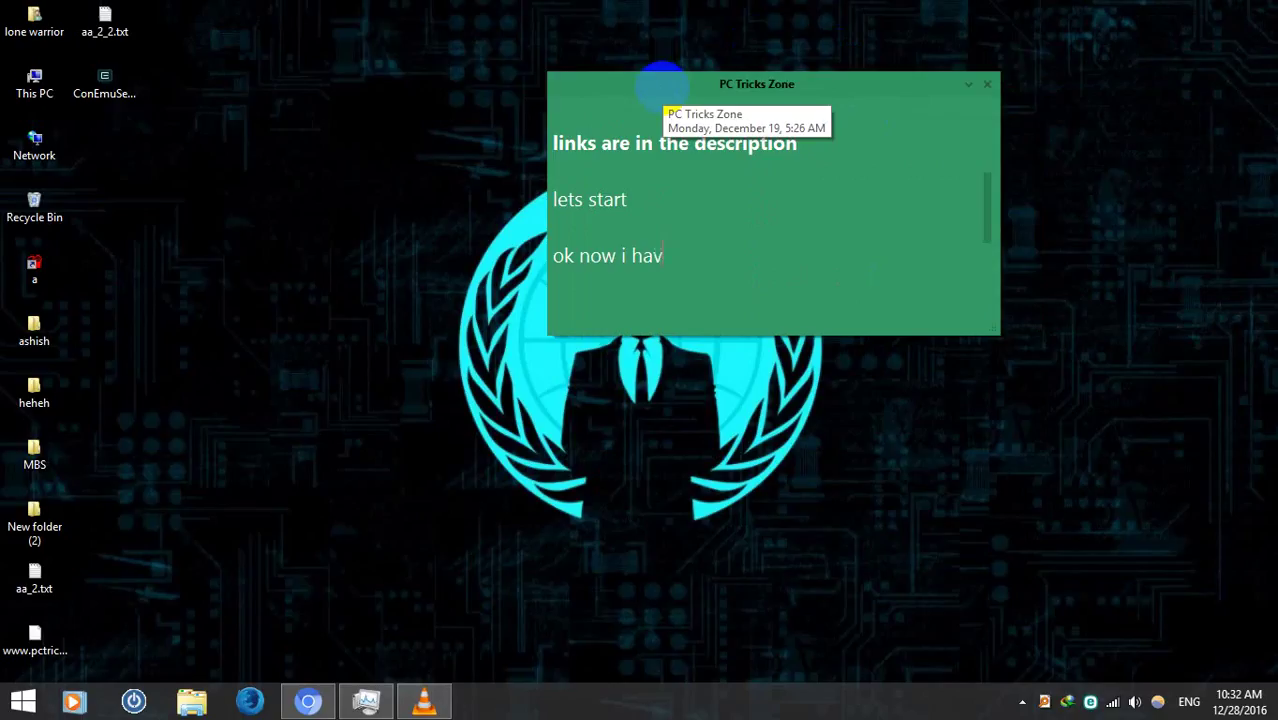
{"action": "type", "text": "e alread"}
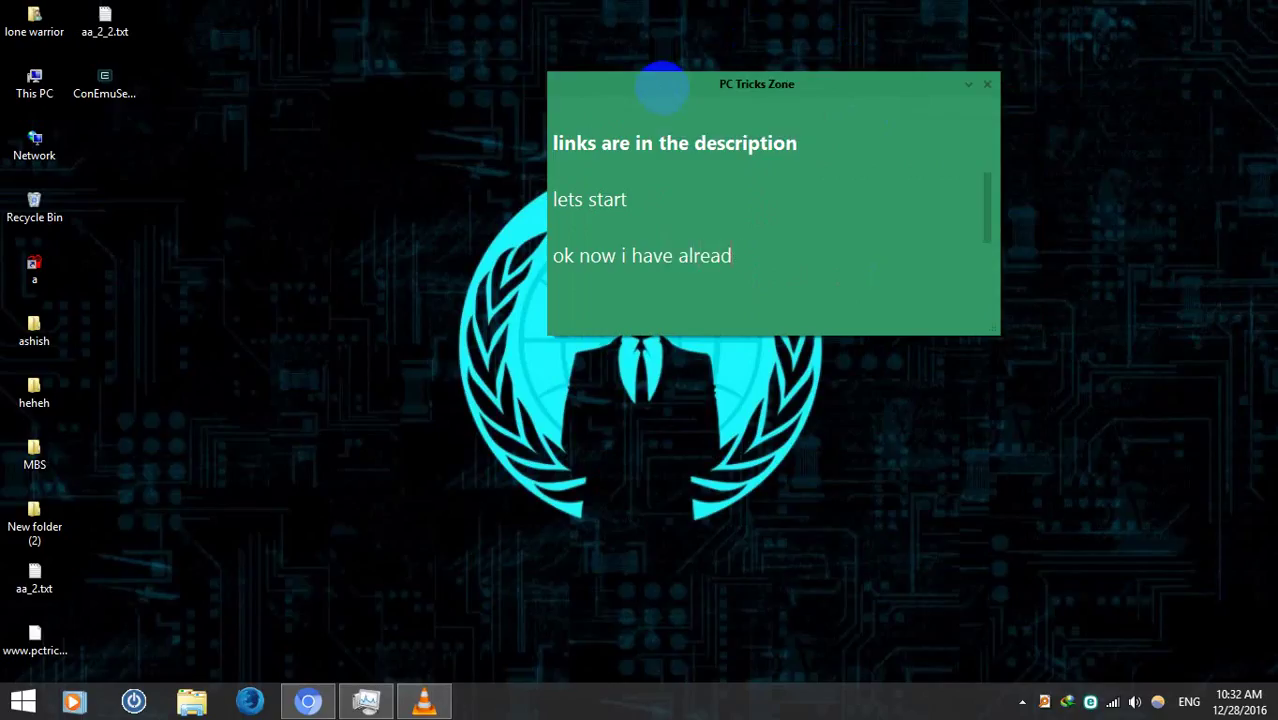
{"action": "type", "text": "y downloaded the"}
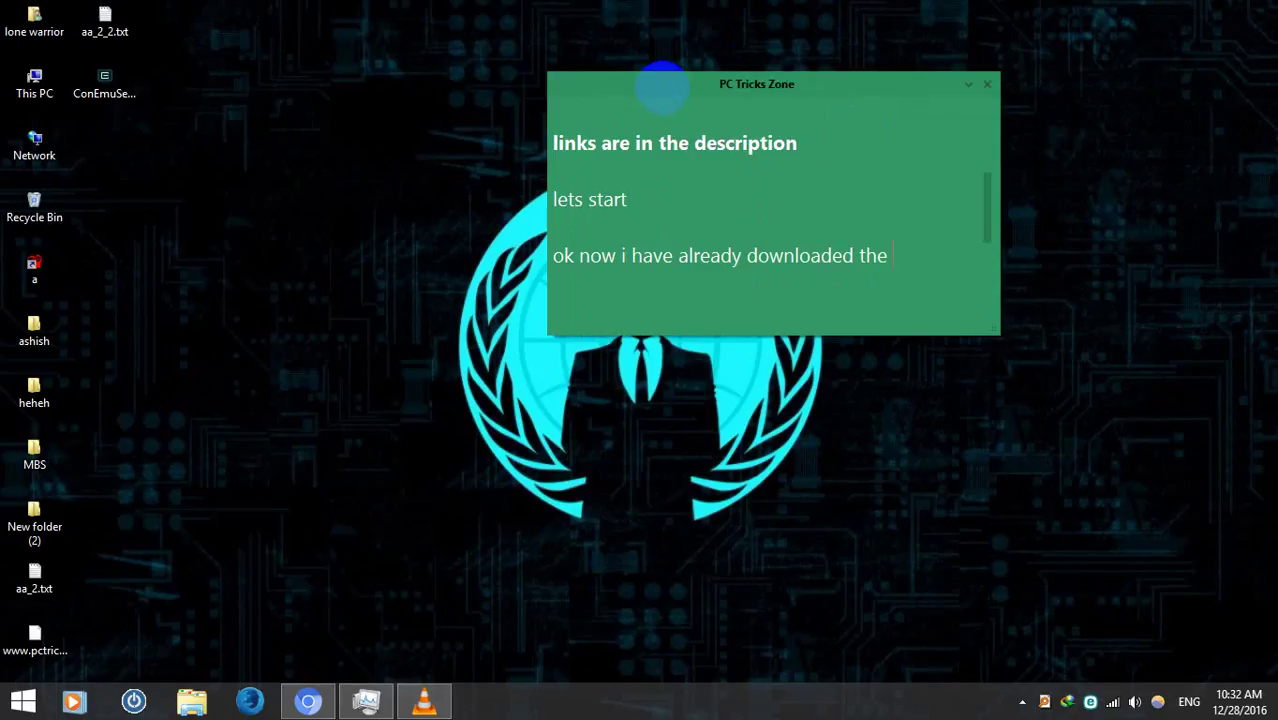
{"action": "key", "text": "BackSpace"}
{"action": "key", "text": "BackSpace"}
{"action": "key", "text": "BackSpace"}
{"action": "type", "text": "conemu and"}
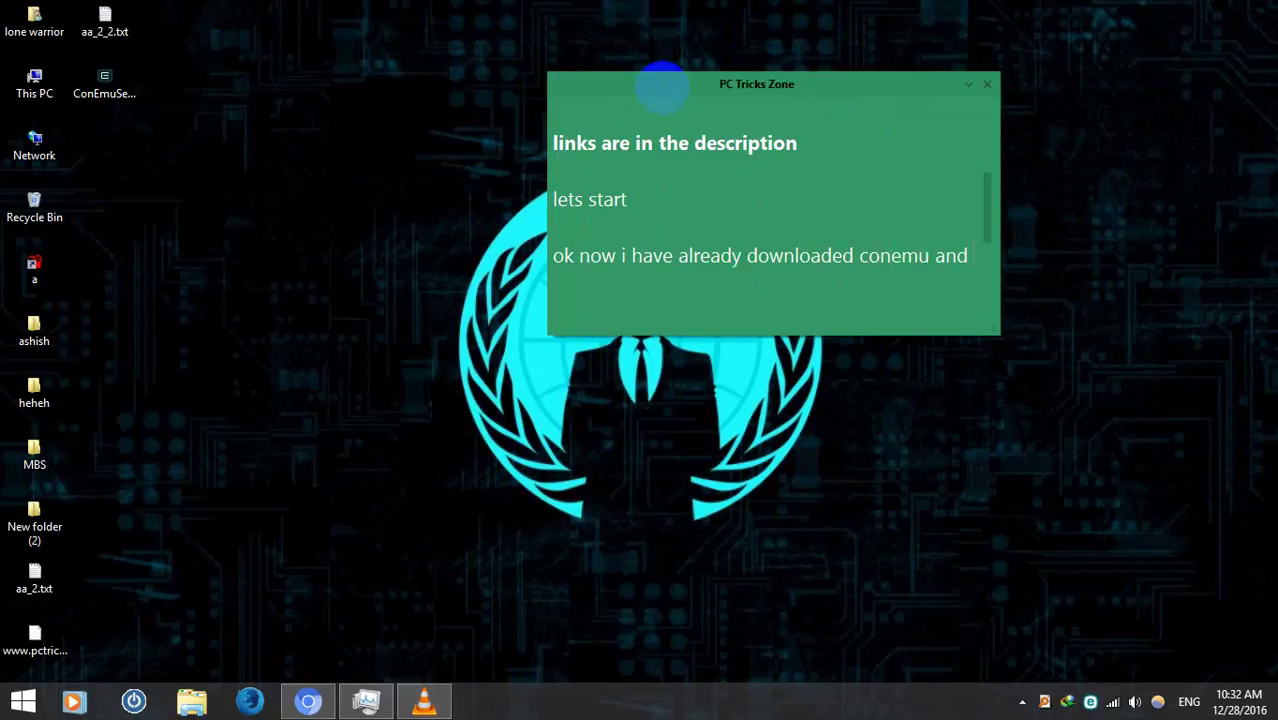
{"action": "type", "text": "it is here"}
{"action": "left_click", "coordinate": [104, 88]}
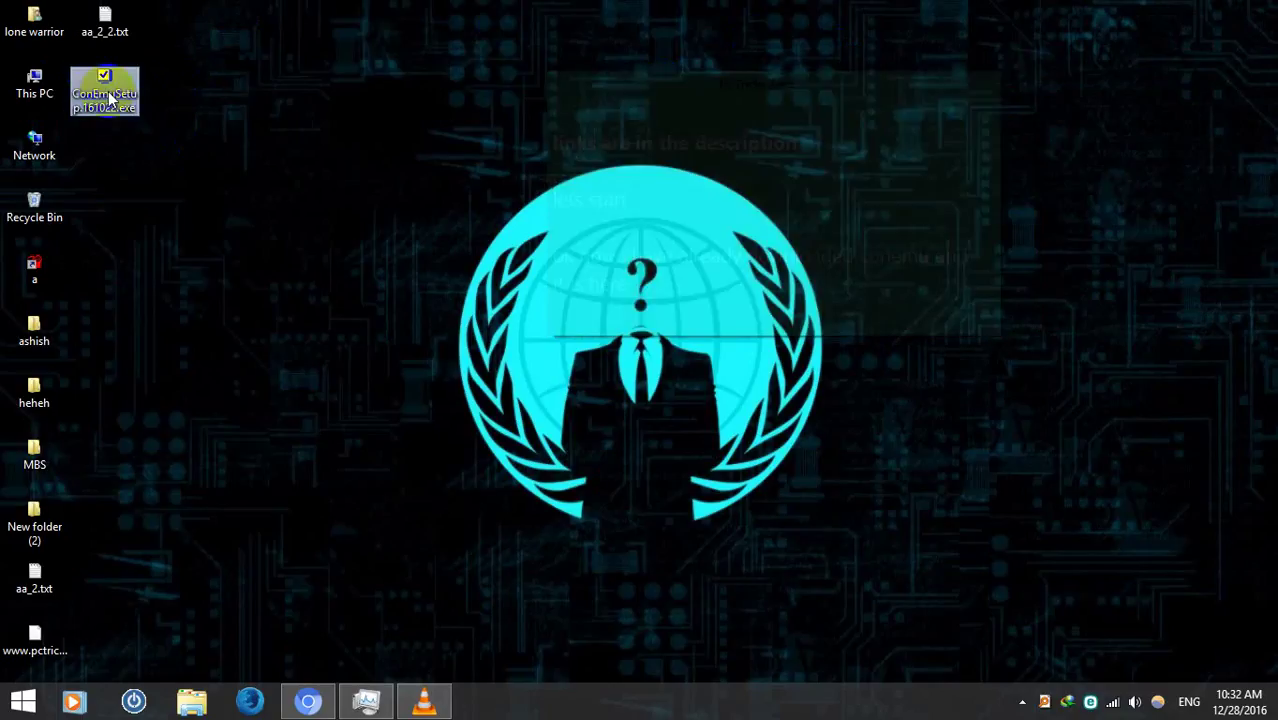
Add the line "lets install it" as a new paragraph at the end of the sticky note
{"action": "left_click", "coordinate": [648, 288]}
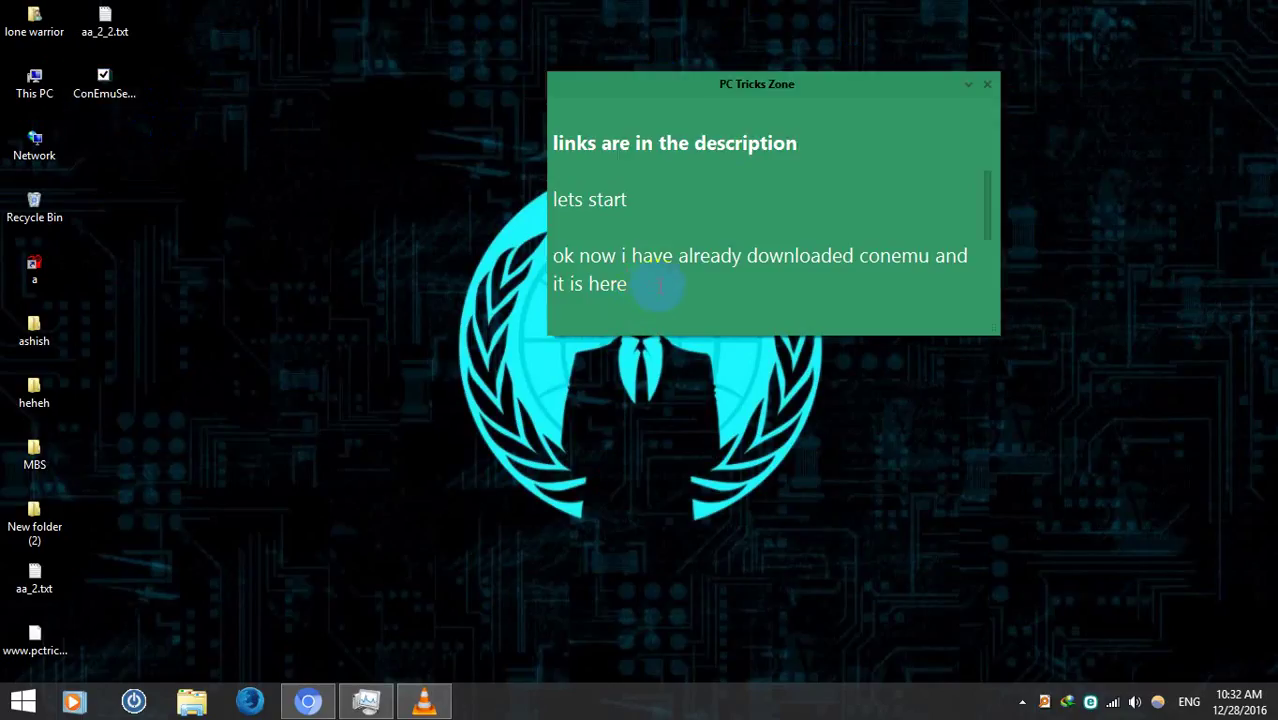
{"action": "key", "text": "Return"}
{"action": "key", "text": "Return"}
{"action": "type", "text": "lets "}
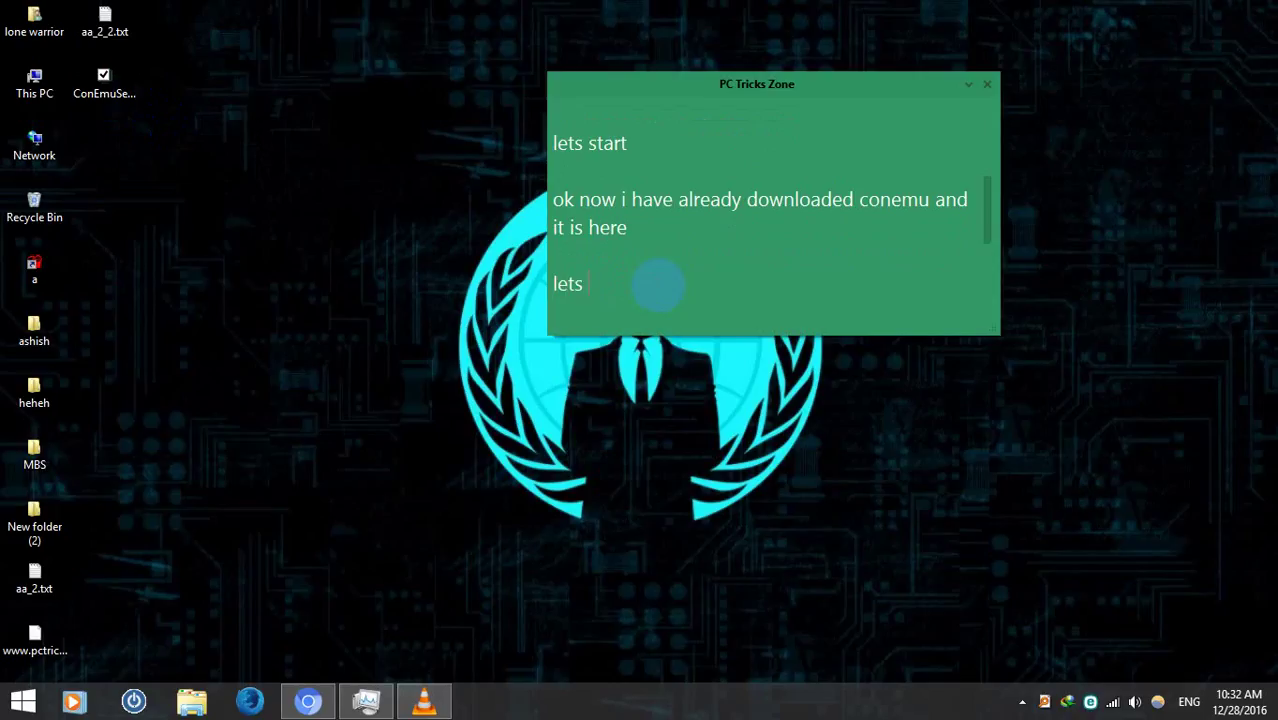
{"action": "type", "text": "install it"}
{"action": "key", "text": "Return"}
{"action": "key", "text": "Return"}
{"action": "key", "text": "Return"}
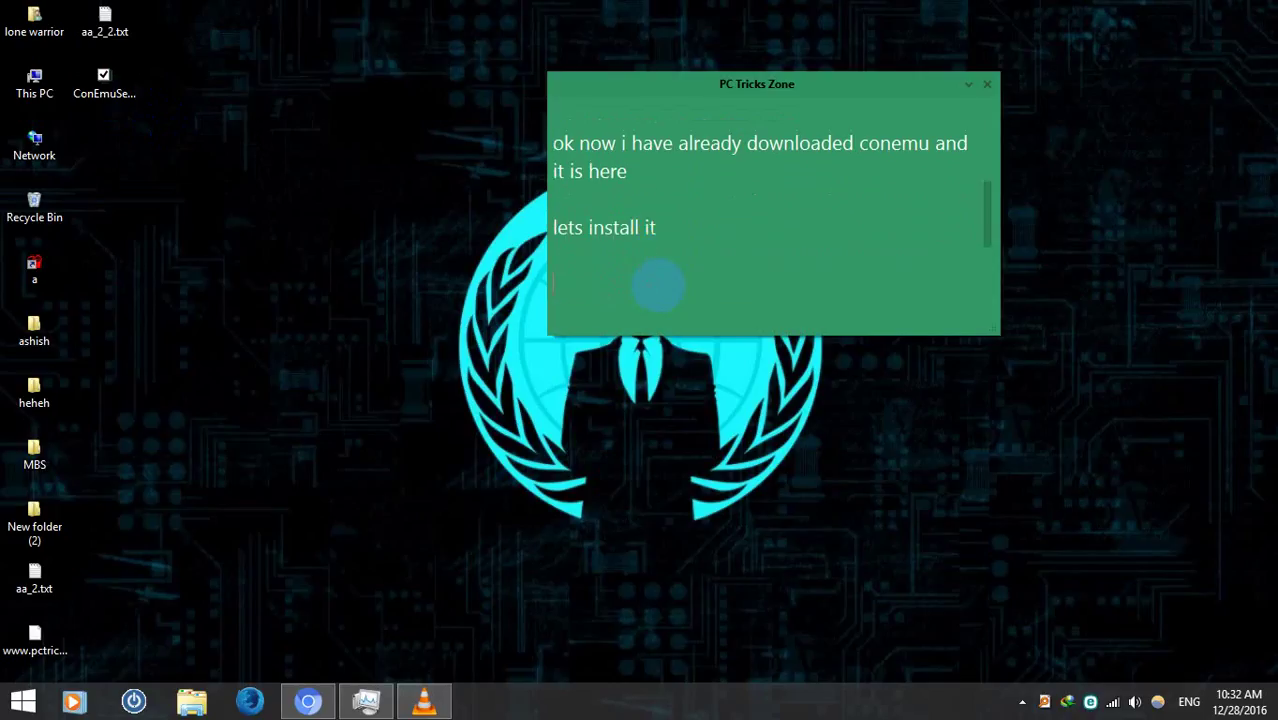
Run the ConEmu setup file from the desktop and choose the 161022 x86 version to install
{"action": "left_click", "coordinate": [118, 79]}
{"action": "double_click", "coordinate": [118, 79]}
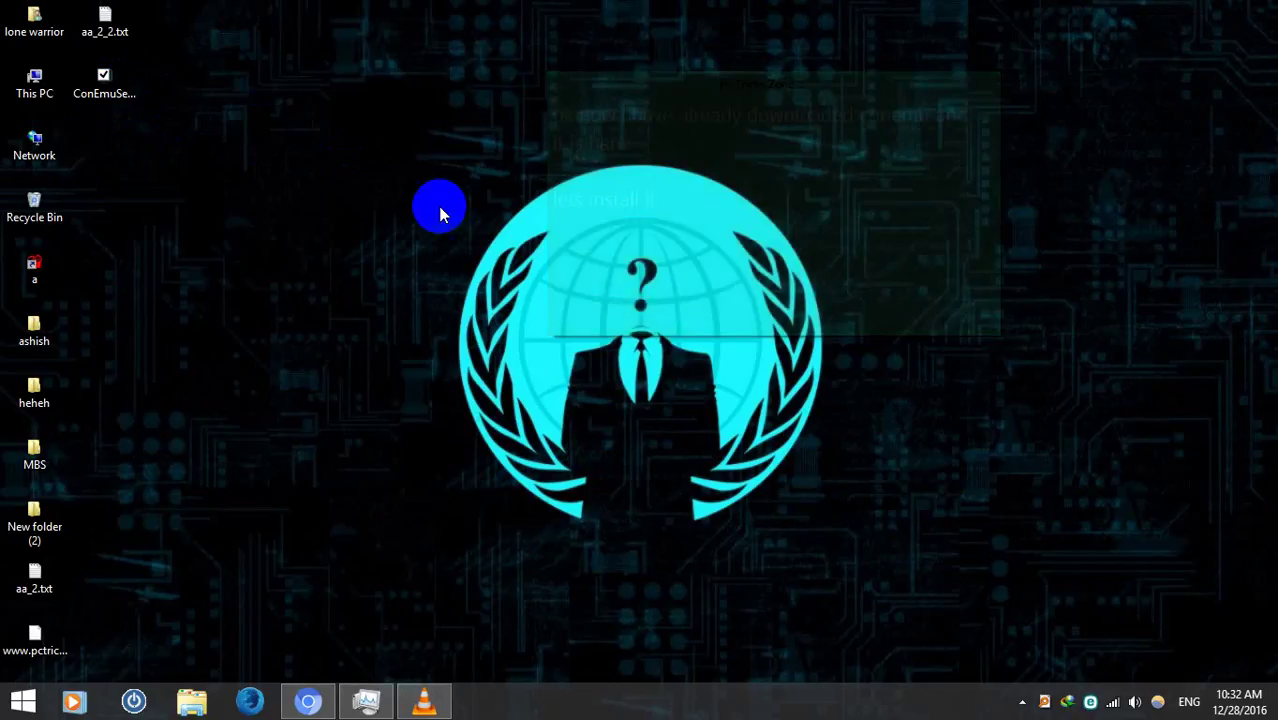
{"action": "left_click_drag", "start_coordinate": [471, 208], "coordinate": [281, 188]}
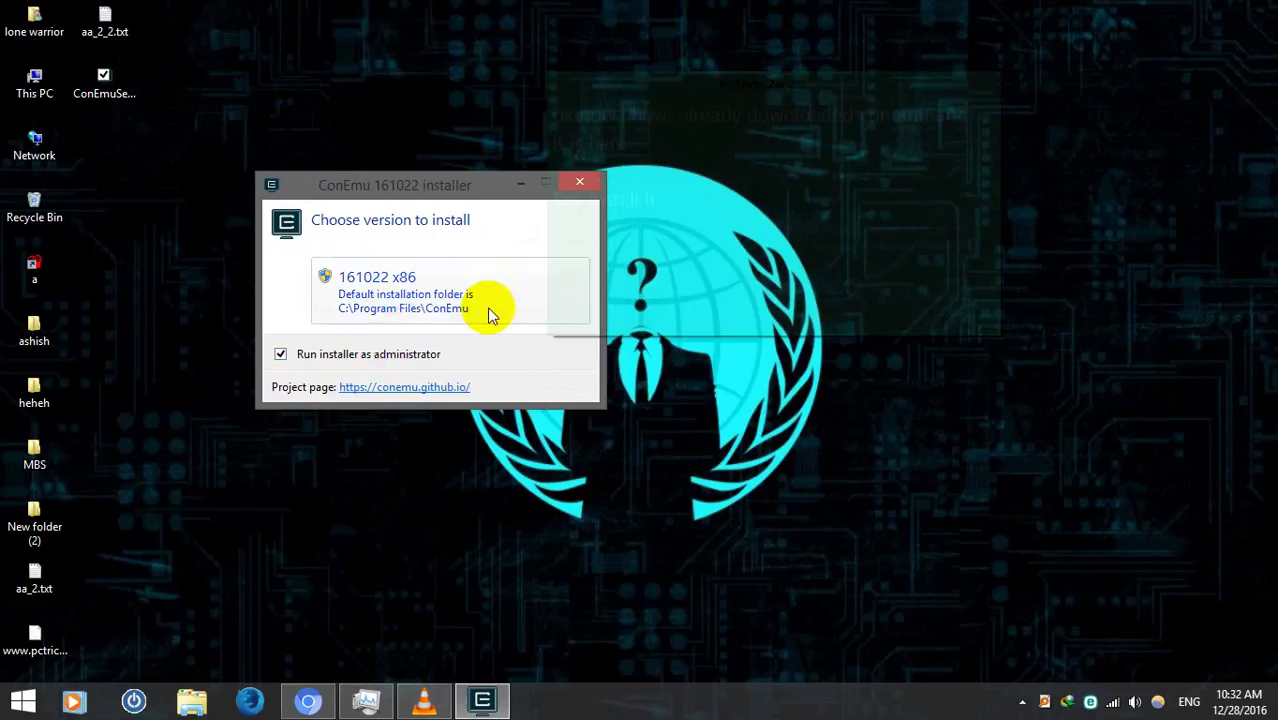
{"action": "left_click", "coordinate": [373, 295]}
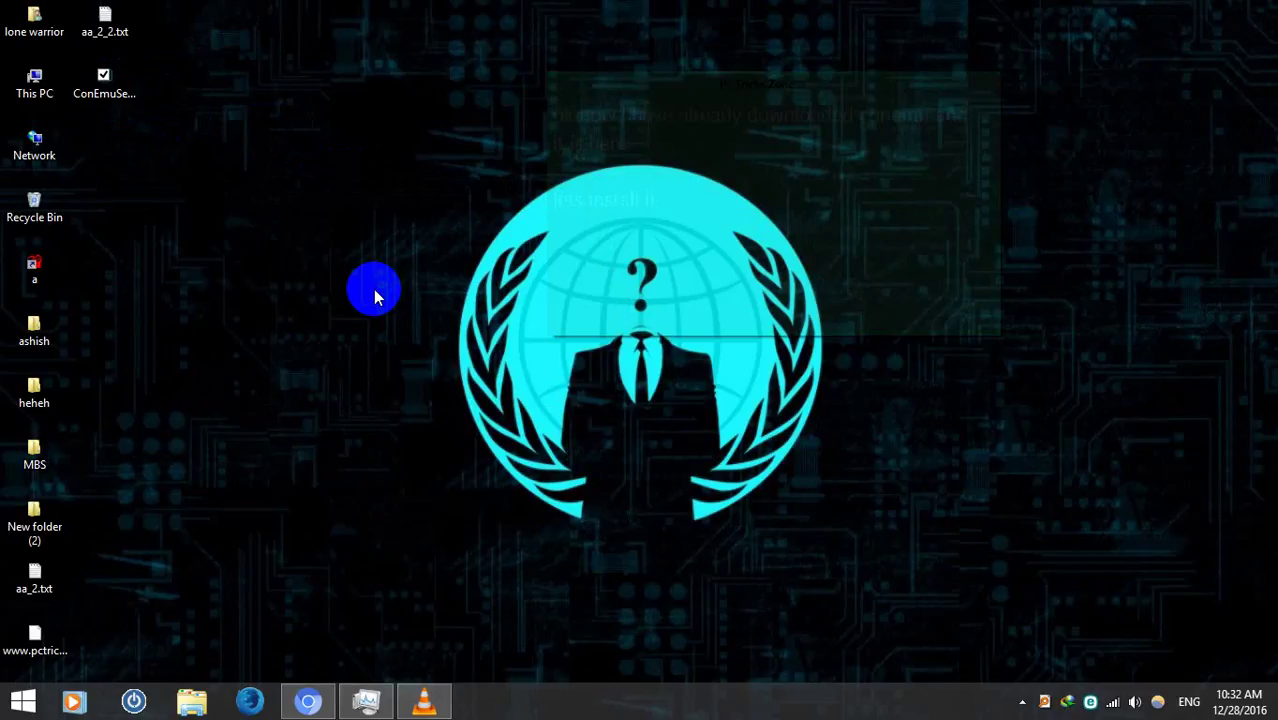
Accept the license agreement and start installing ConEmu with the default features and location C:\Program Files\ConEmu\
{"action": "left_click_drag", "start_coordinate": [498, 281], "coordinate": [327, 251]}
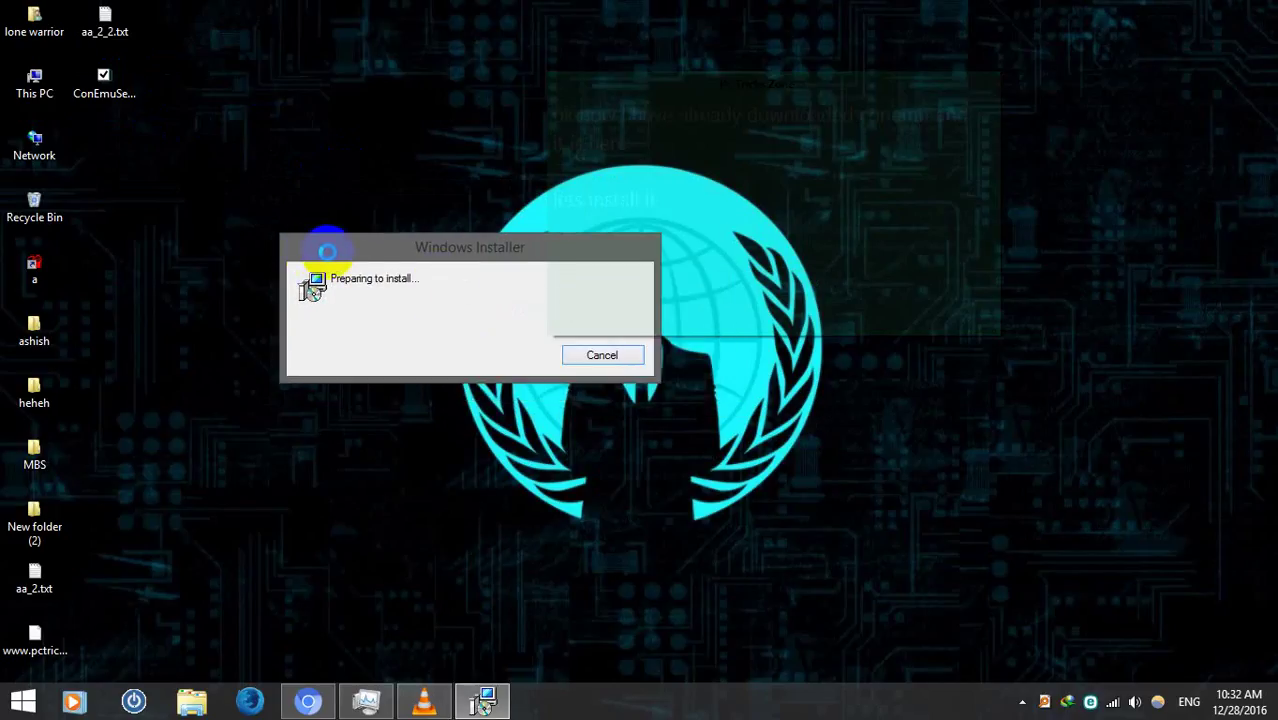
{"action": "left_click_drag", "start_coordinate": [462, 176], "coordinate": [200, 125]}
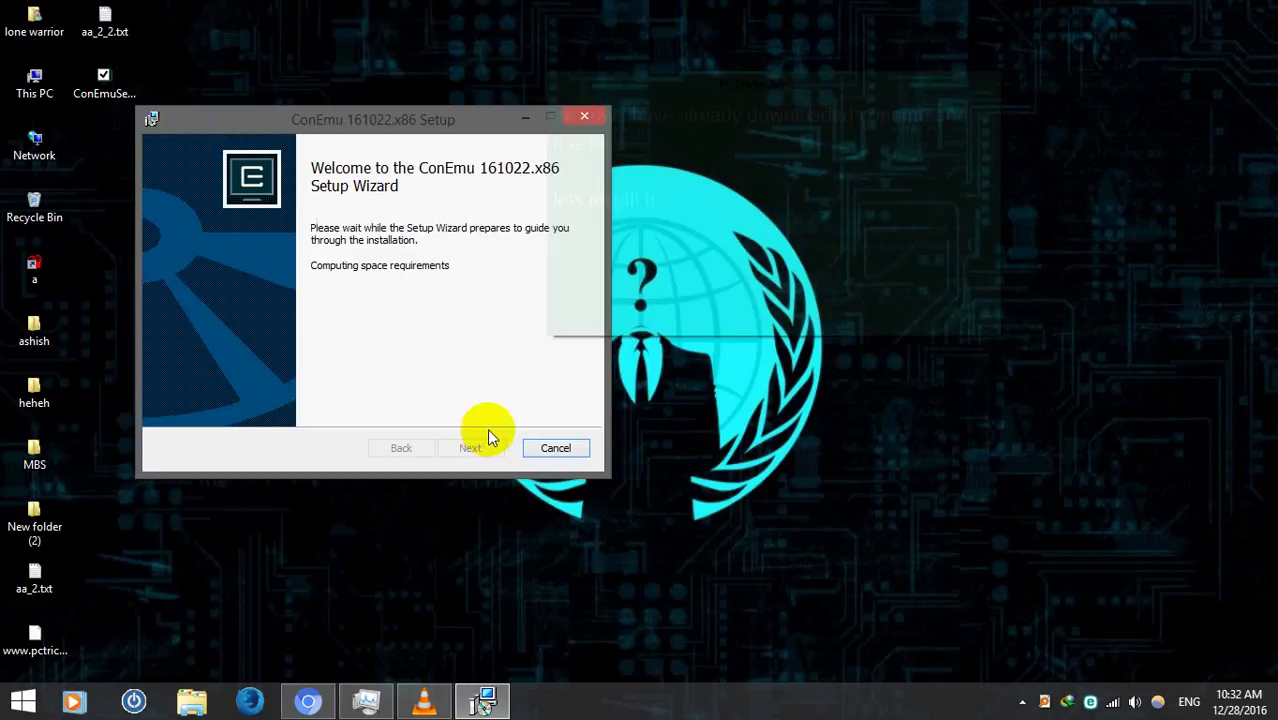
{"action": "left_click", "coordinate": [472, 448]}
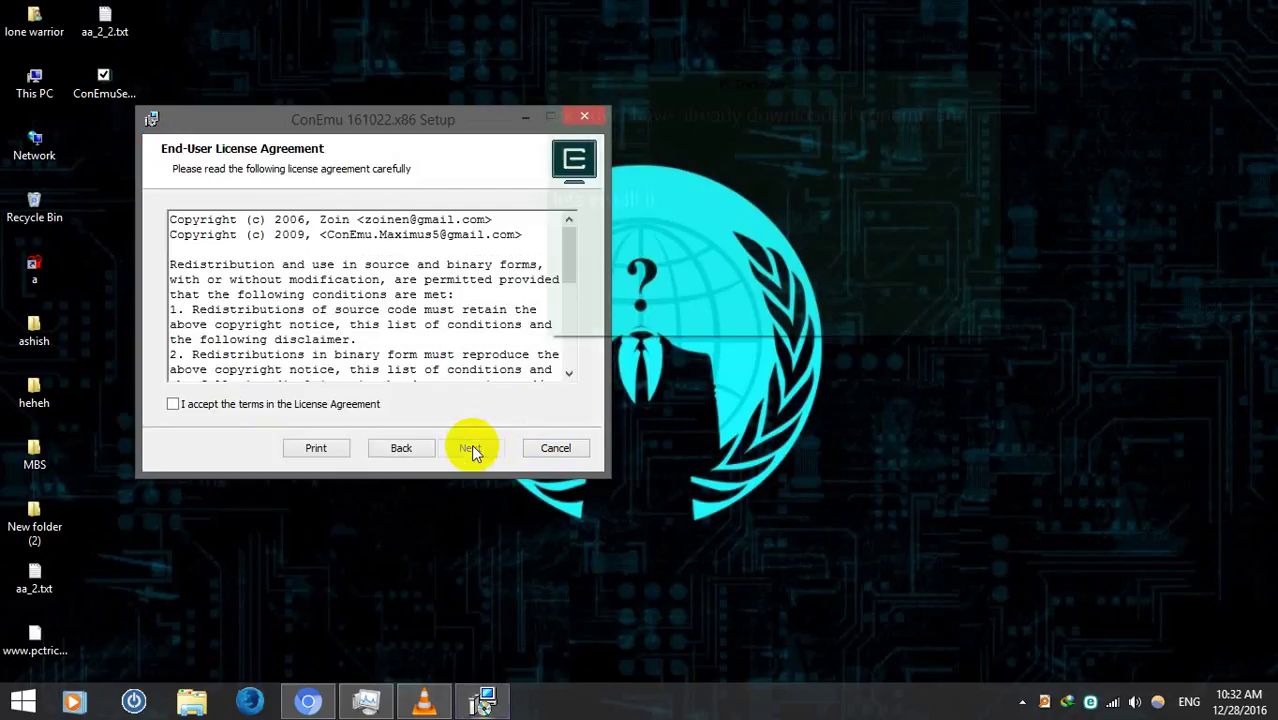
{"action": "left_click", "coordinate": [180, 404]}
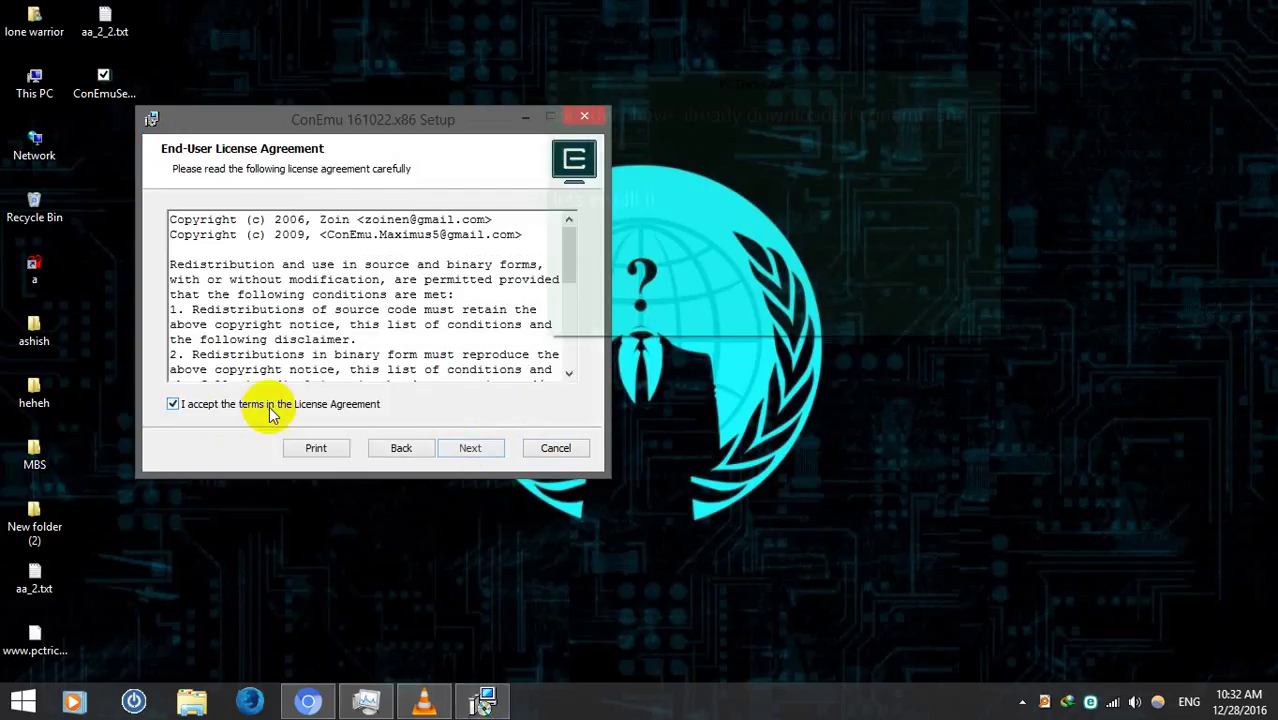
{"action": "left_click", "coordinate": [481, 448]}
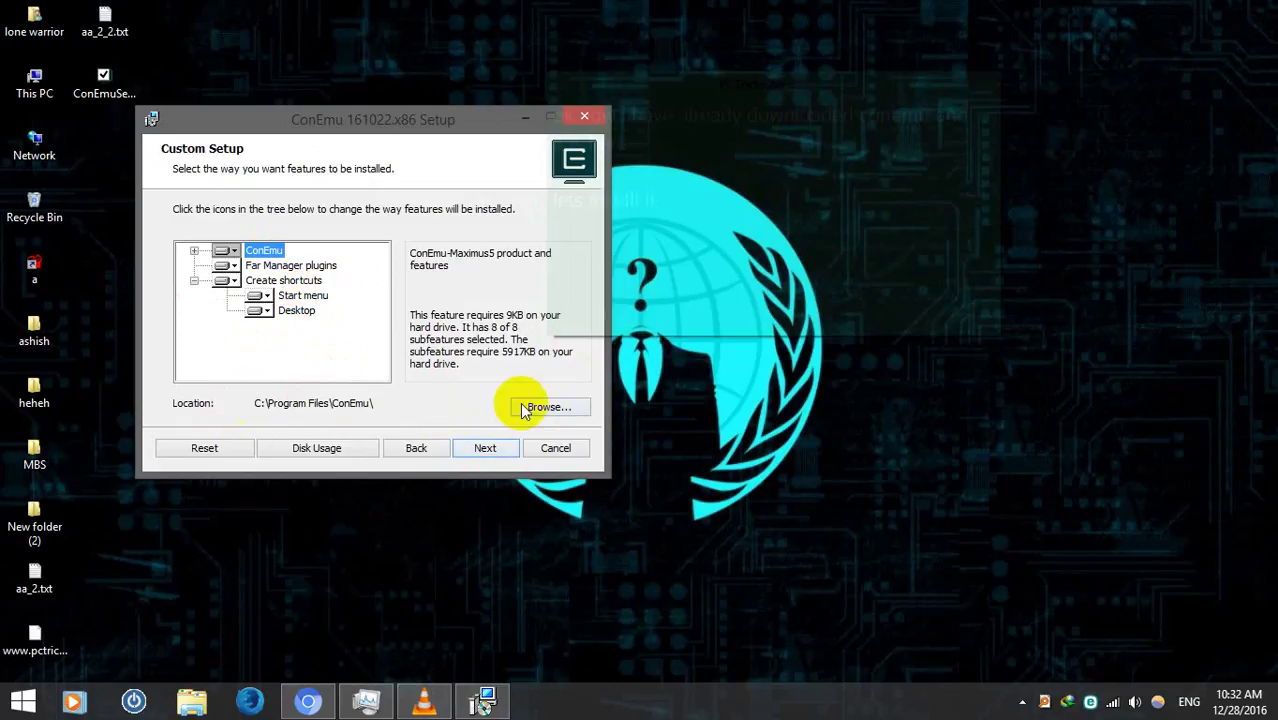
{"action": "left_click", "coordinate": [489, 448]}
{"action": "left_click", "coordinate": [489, 448]}
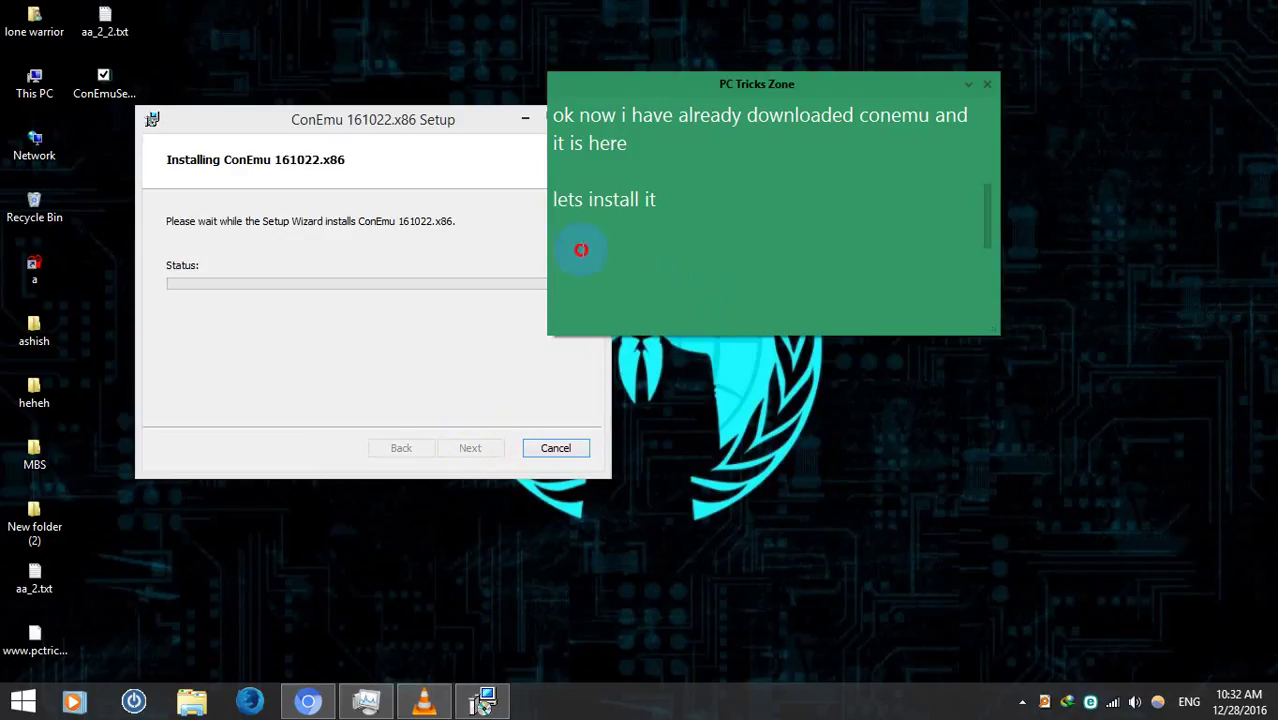
Move the sticky note clear of the setup wizard and add the line "lets wait until it finshes"
{"action": "scroll", "coordinate": [620, 272], "scroll_direction": "down", "scroll_amount": 1}
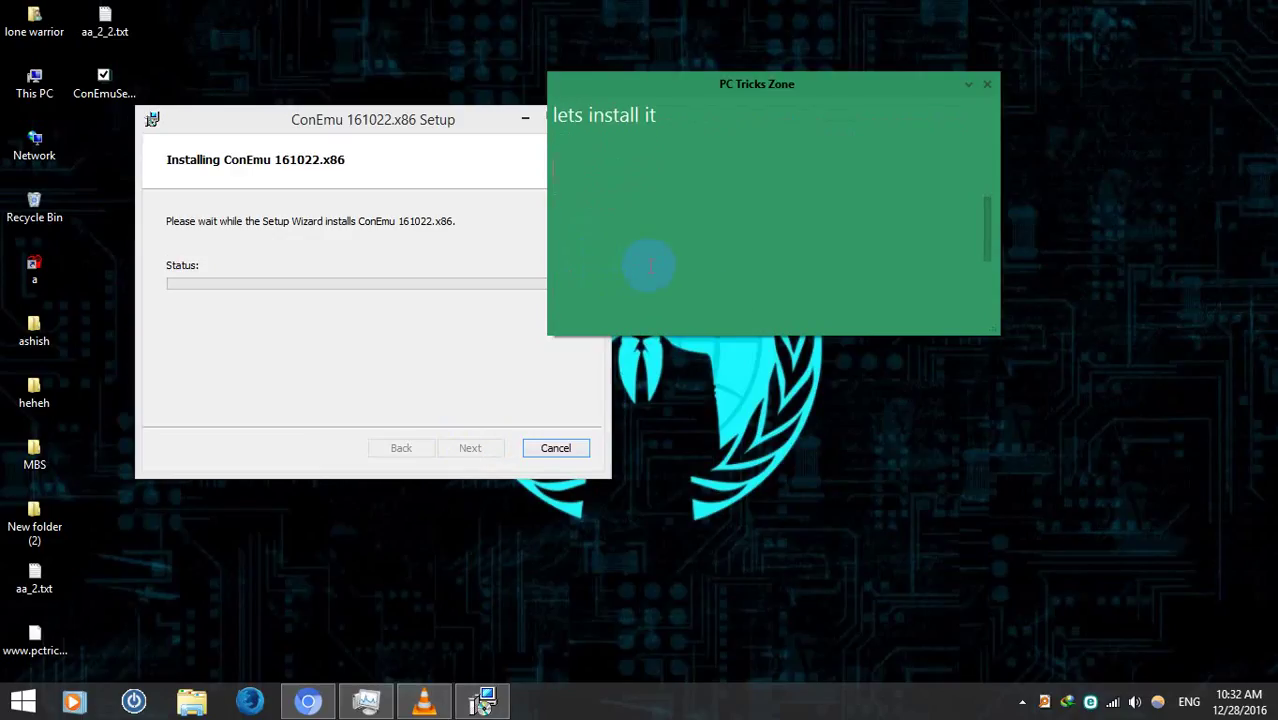
{"action": "left_click_drag", "start_coordinate": [647, 88], "coordinate": [726, 85]}
{"action": "scroll", "coordinate": [757, 188], "scroll_direction": "up", "scroll_amount": 1}
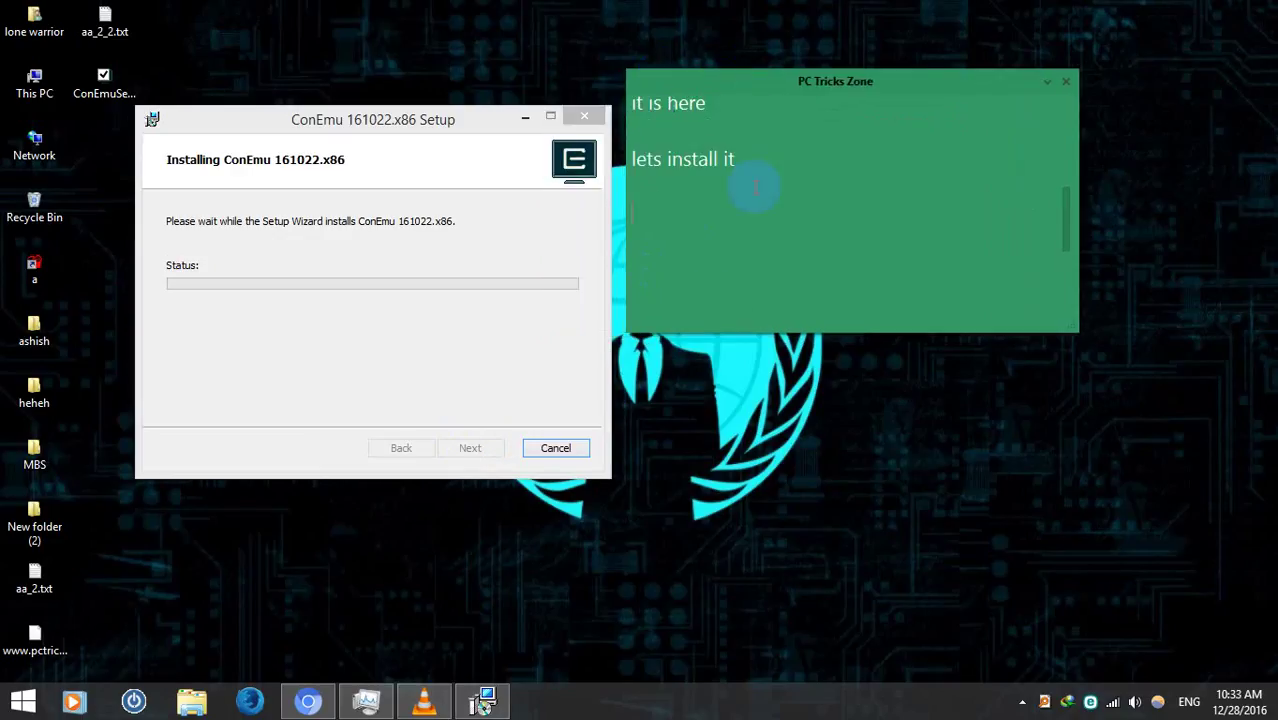
{"action": "scroll", "coordinate": [757, 188], "scroll_direction": "down", "scroll_amount": 1}
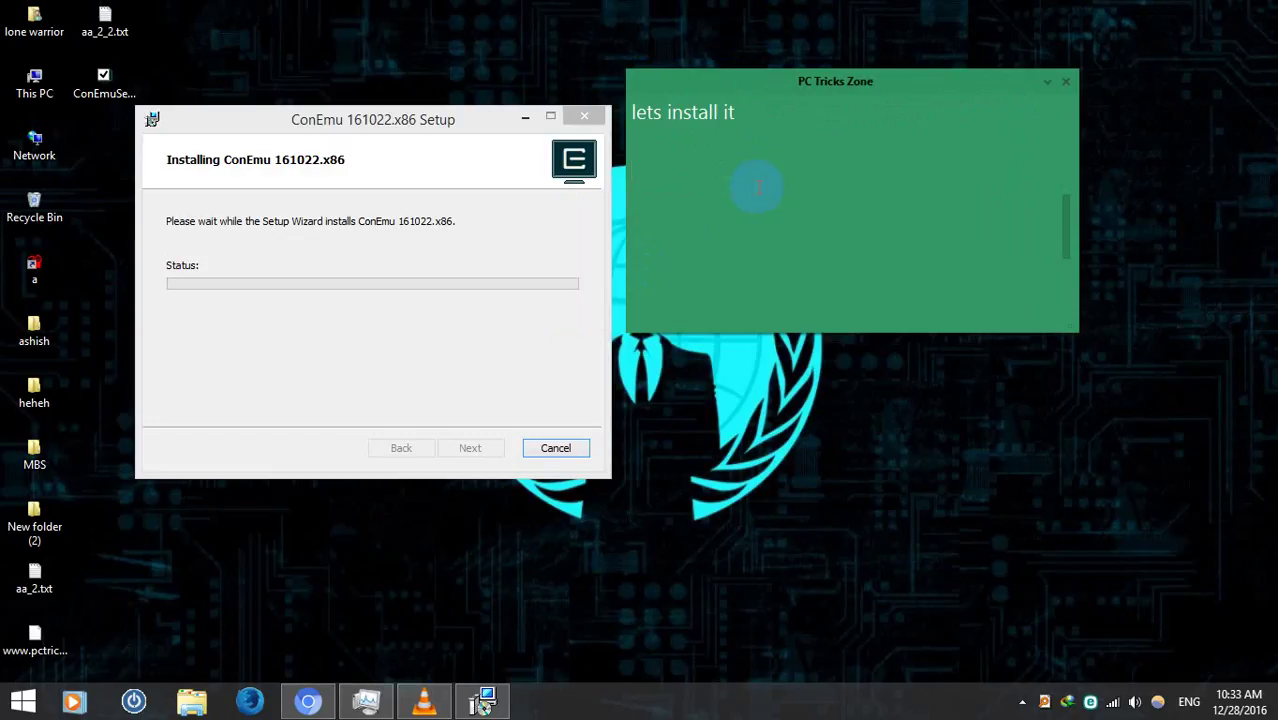
{"action": "type", "text": "ets wait until is"}
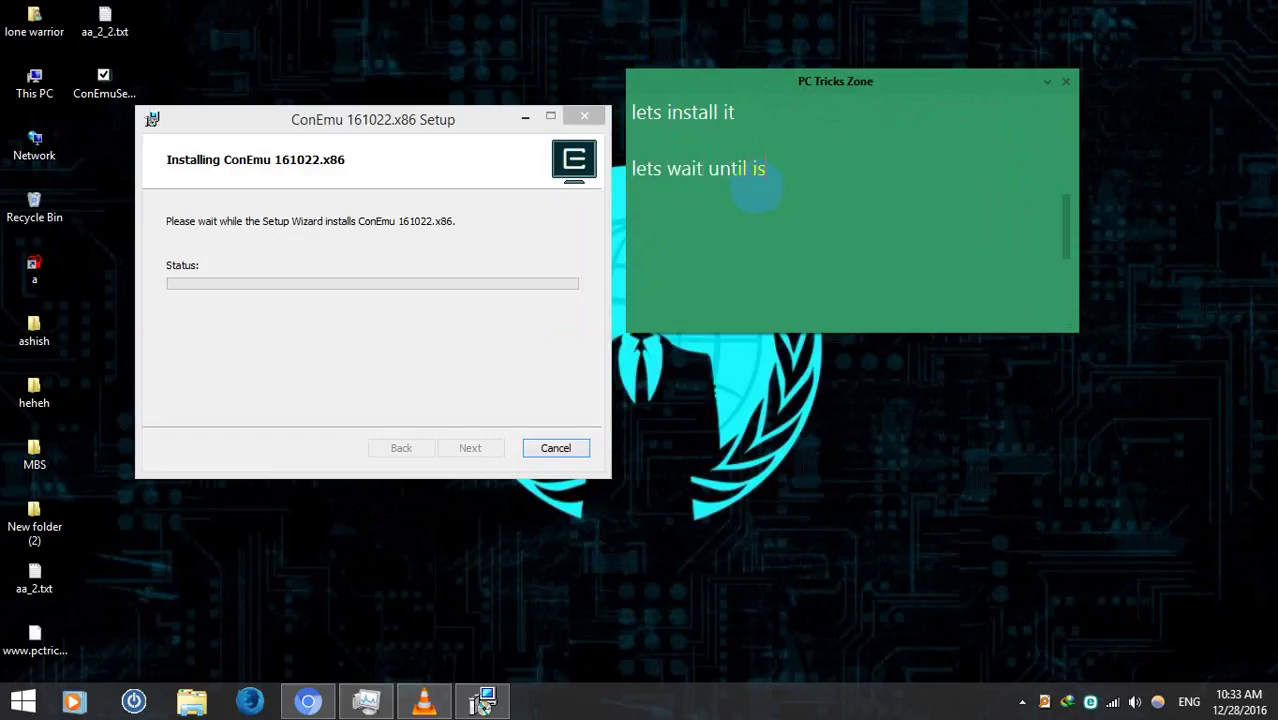
{"action": "type", "text": " find"}
{"action": "key", "text": "BackSpace"}
{"action": "key", "text": "BackSpace"}
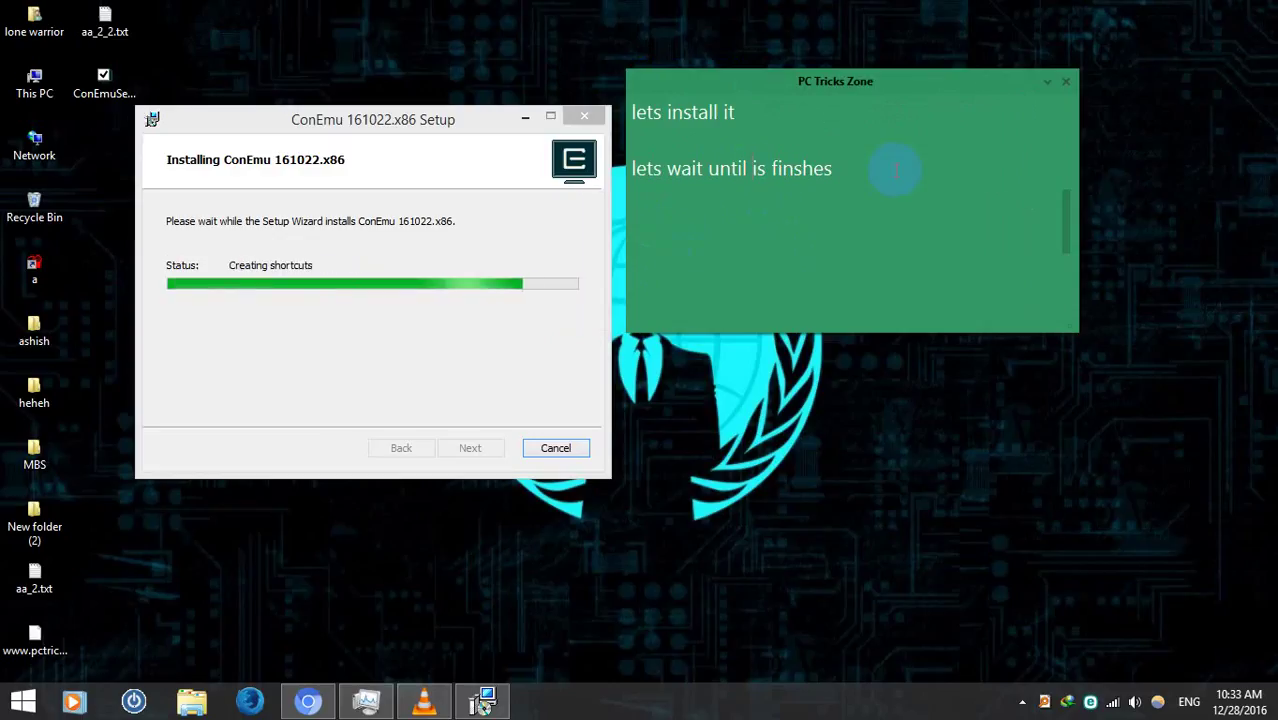
{"action": "key", "text": "Delete"}
{"action": "type", "text": "t"}
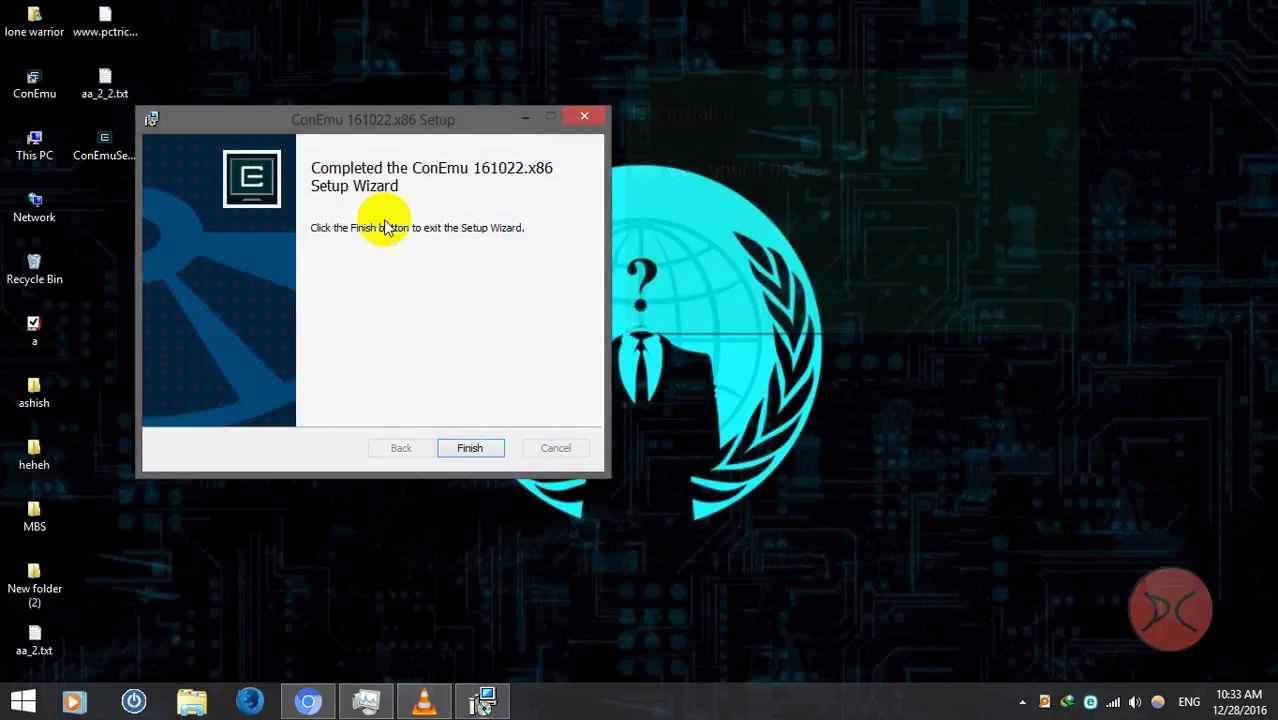
Move the new ConEmu shortcut below the setup file on the desktop and finish the setup wizard
{"action": "left_click_drag", "start_coordinate": [55, 125], "coordinate": [88, 190]}
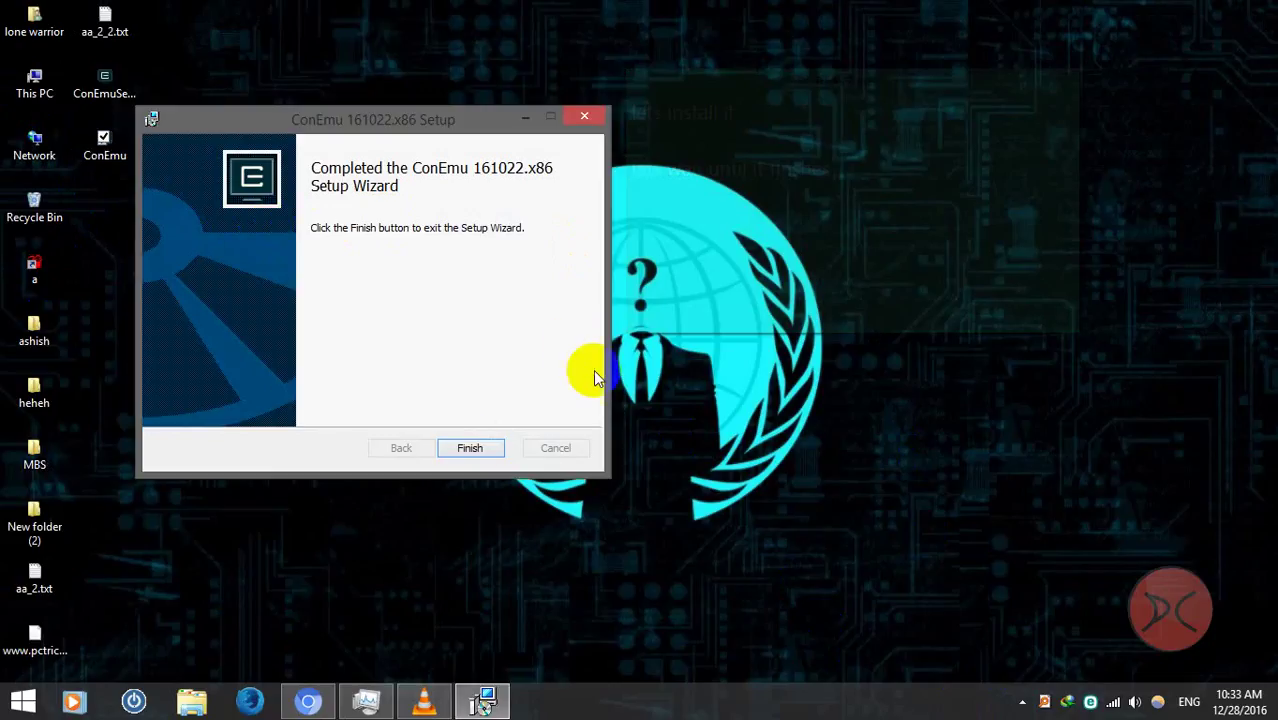
{"action": "left_click", "coordinate": [468, 448]}
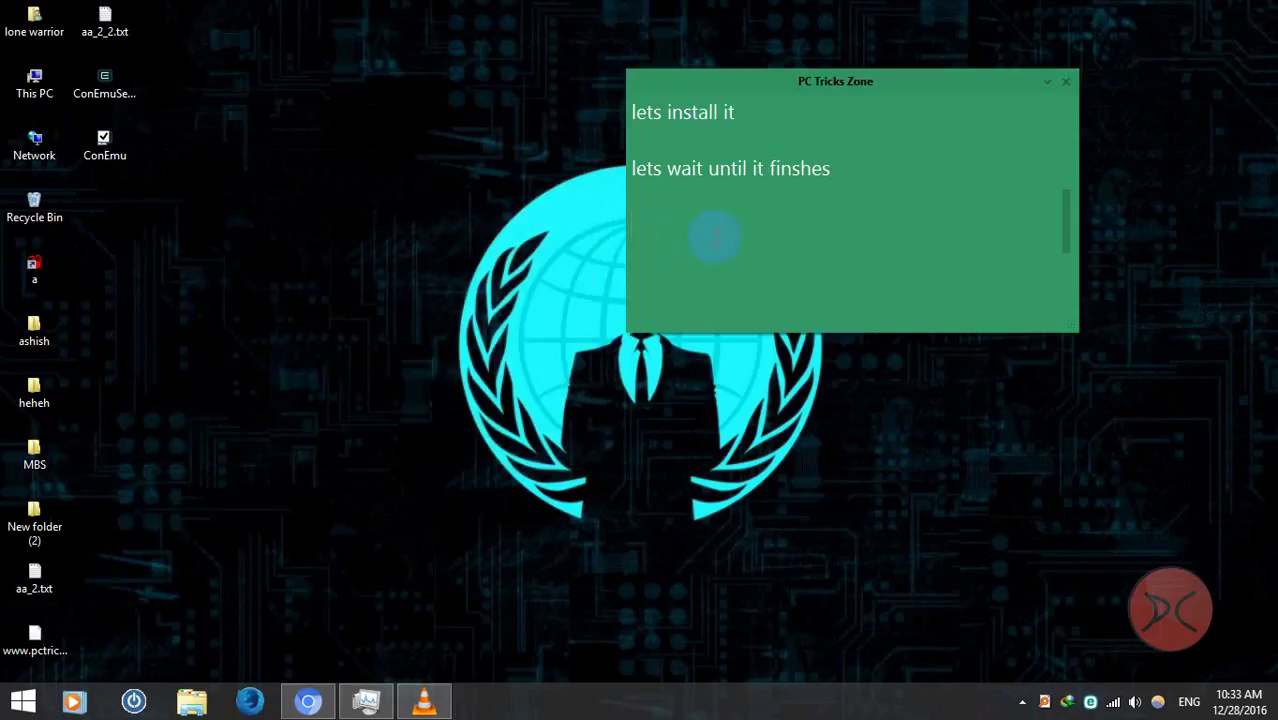
Add "ok now lets run" to the sticky note and launch ConEmu from its desktop shortcut
{"action": "type", "text": "ko"}
{"action": "type", "text": " now le"}
{"action": "type", "text": "ts run"}
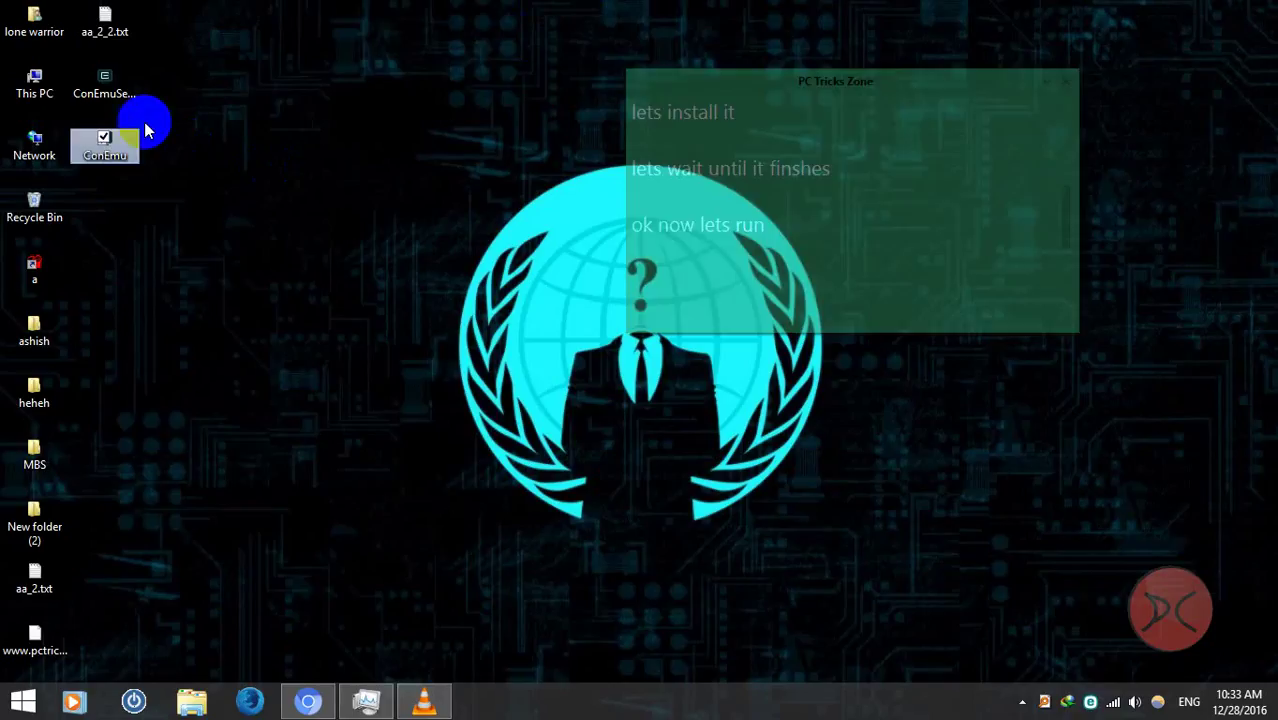
{"action": "left_click", "coordinate": [110, 152]}
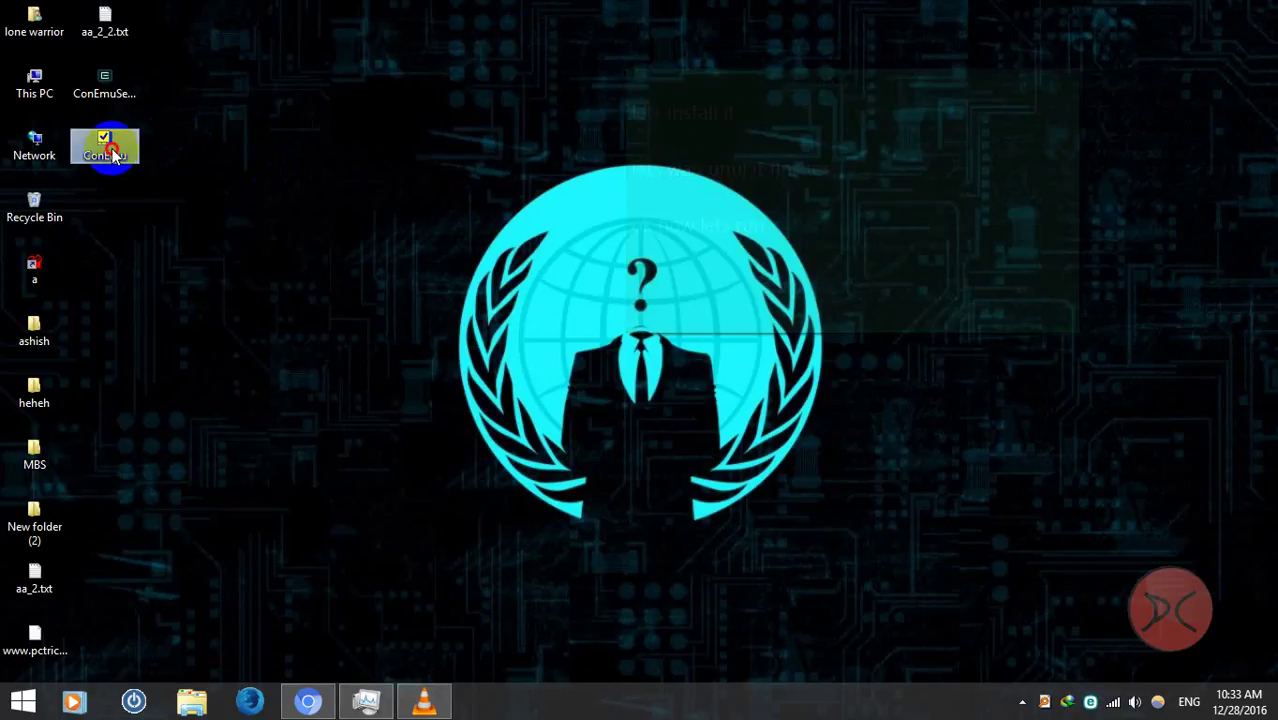
{"action": "left_click_drag", "start_coordinate": [555, 150], "coordinate": [353, 120]}
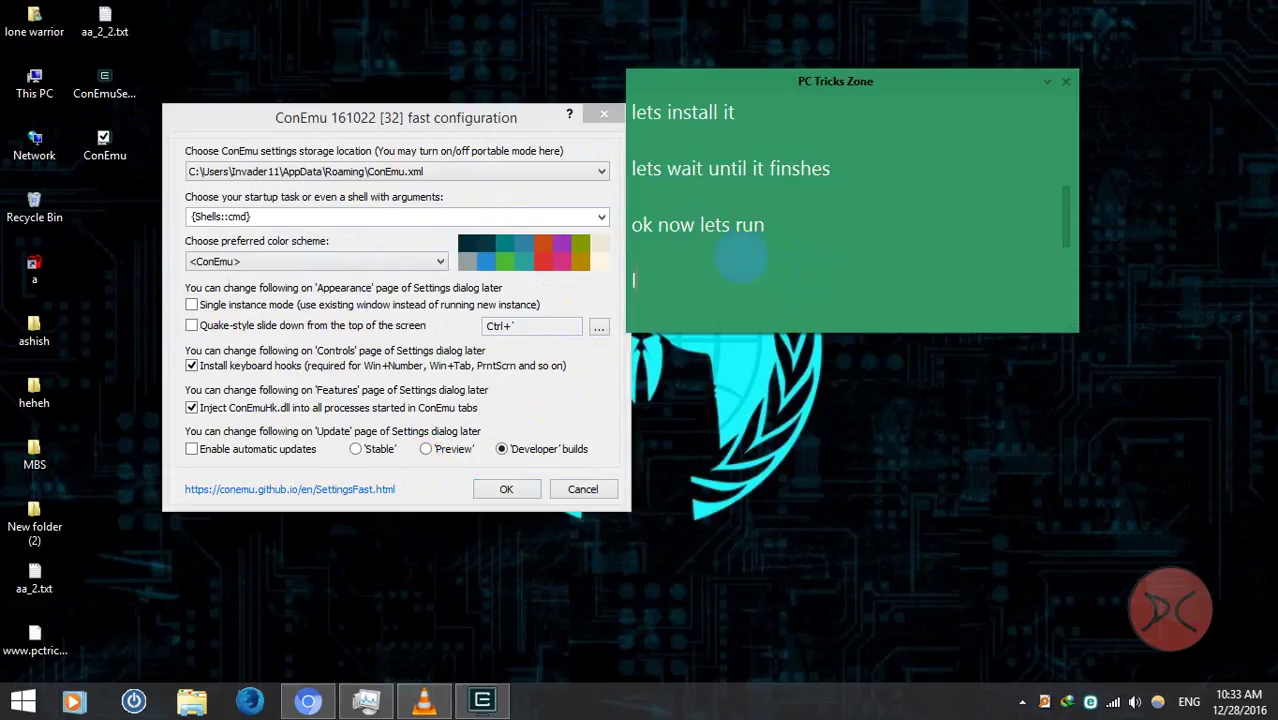
Complete the sticky note line "leave it just as it is, but you can edit if you want to customize anything\\"
{"action": "type", "text": "ve it just as it is"}
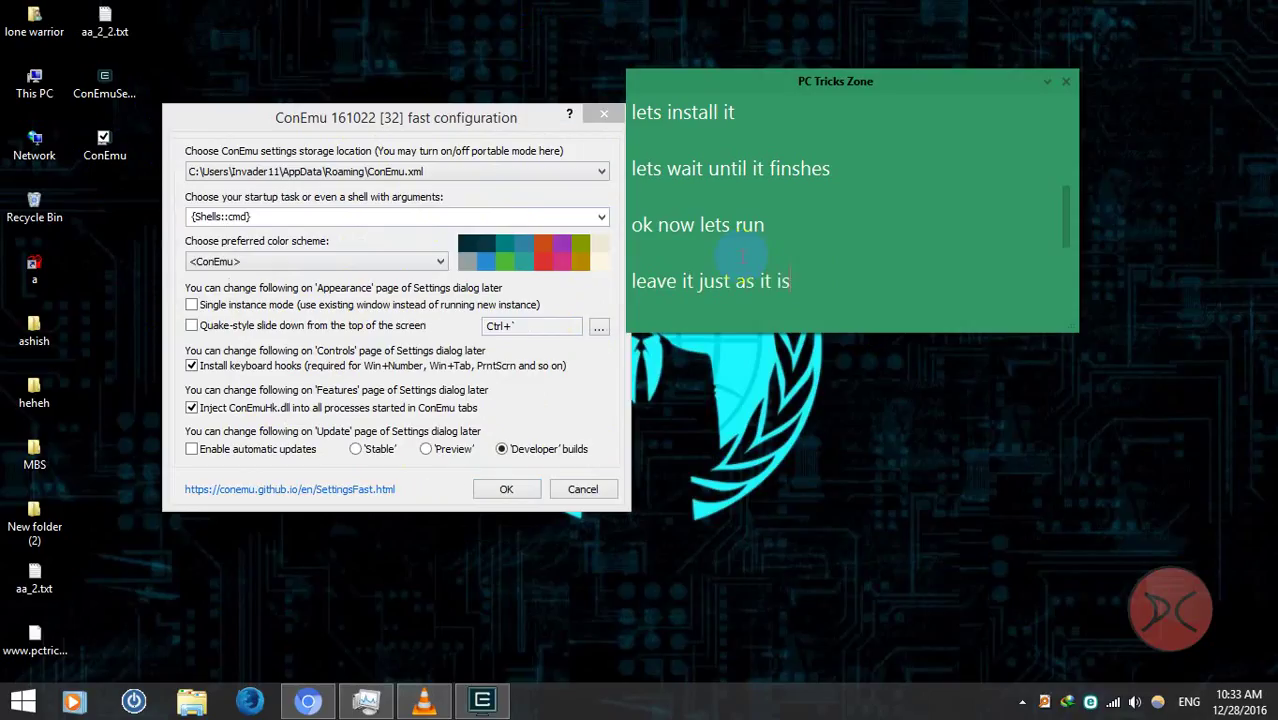
{"action": "type", "text": ", but you can edit"}
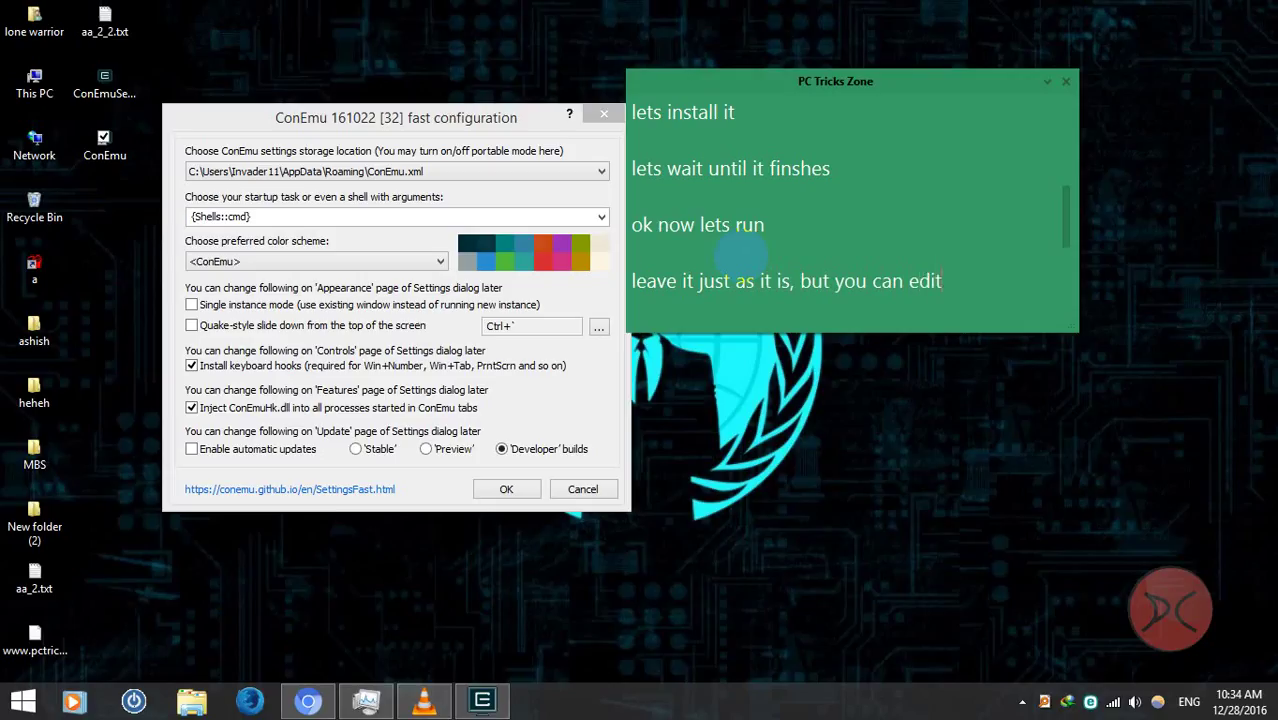
{"action": "type", "text": " if you want to cus"}
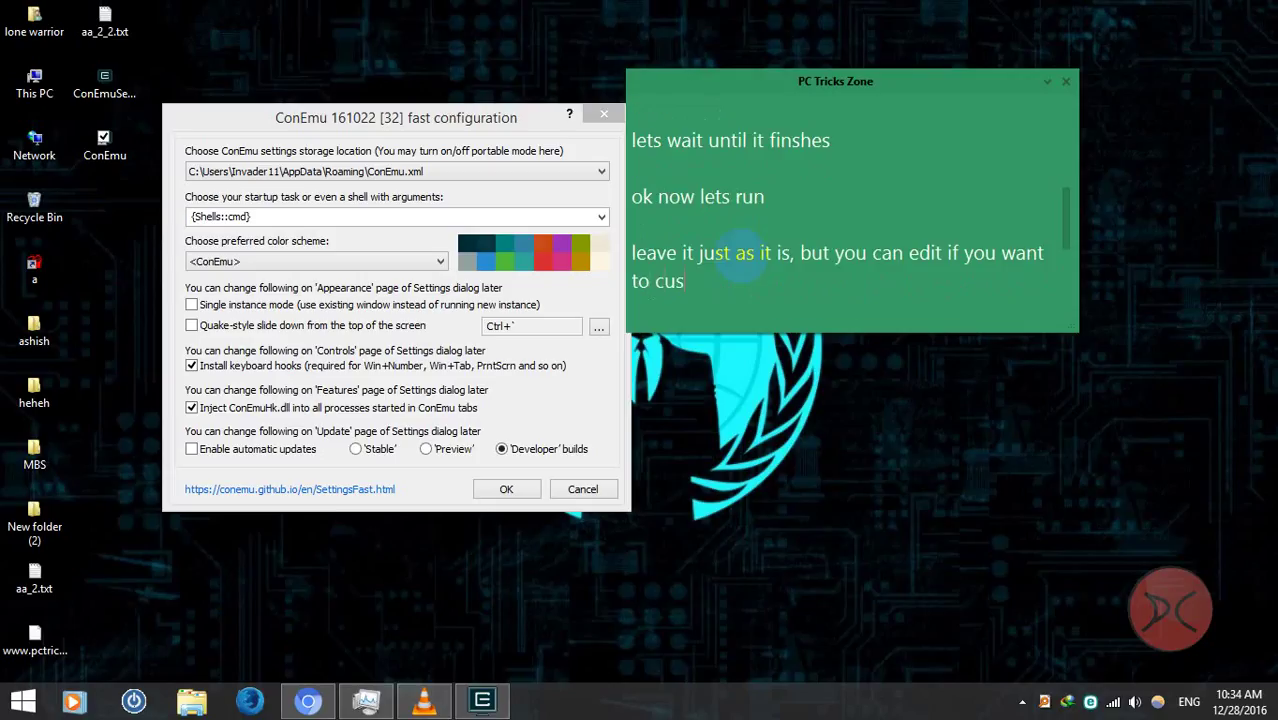
{"action": "type", "text": "tomize anything\\\\"}
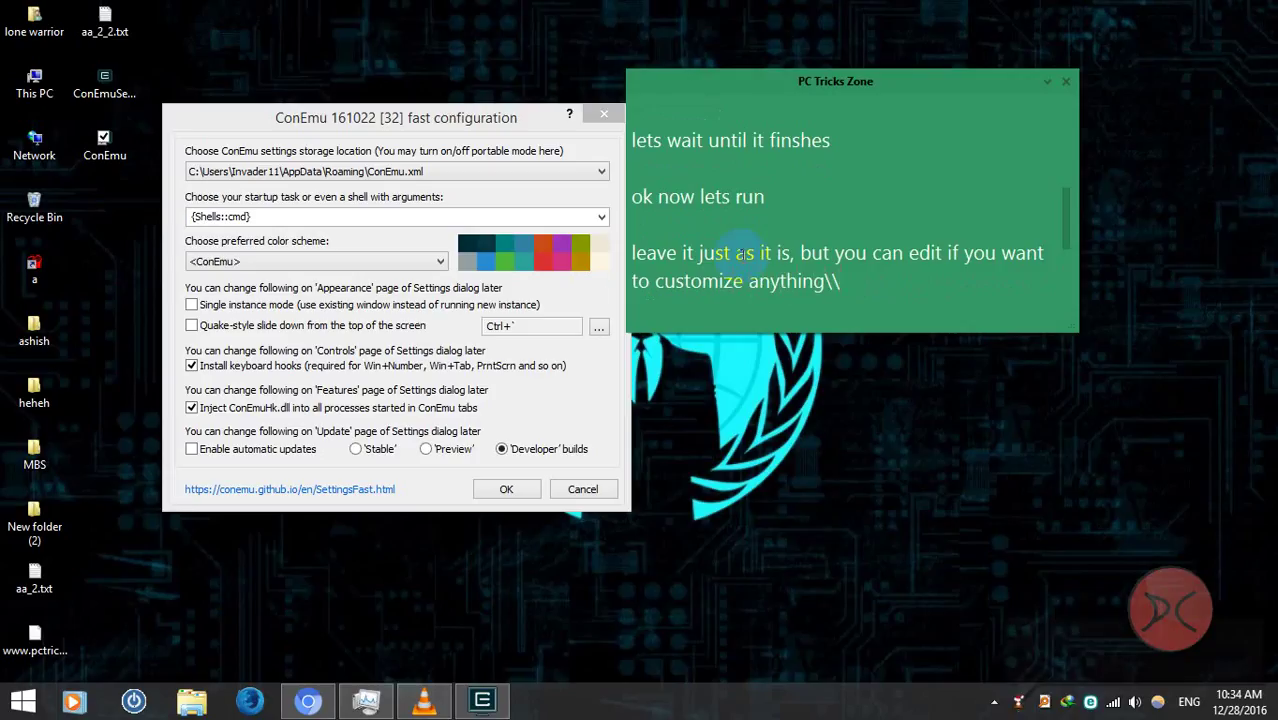
Add "i will leaev it" to the sticky note and accept ConEmu's fast configuration with its default options
{"action": "key", "text": "Return"}
{"action": "key", "text": "Return"}
{"action": "type", "text": "i will"}
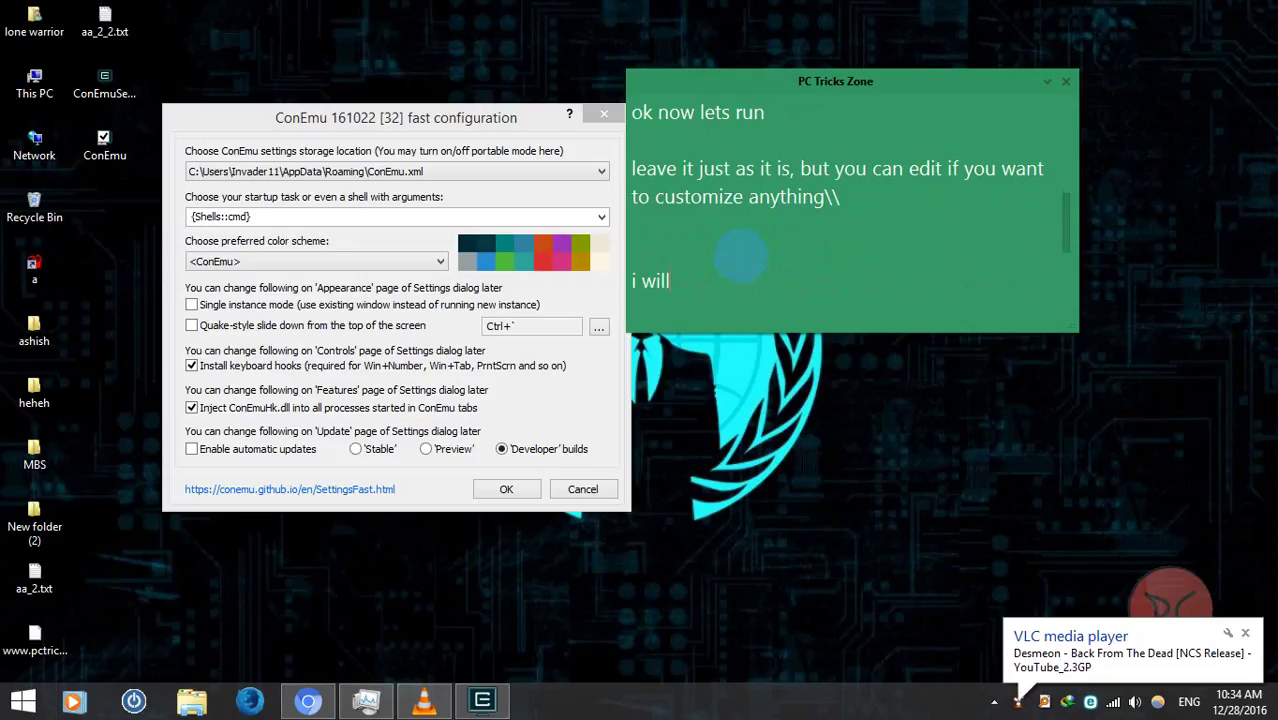
{"action": "type", "text": " leaev it"}
{"action": "key", "text": "Return"}
{"action": "key", "text": "Return"}
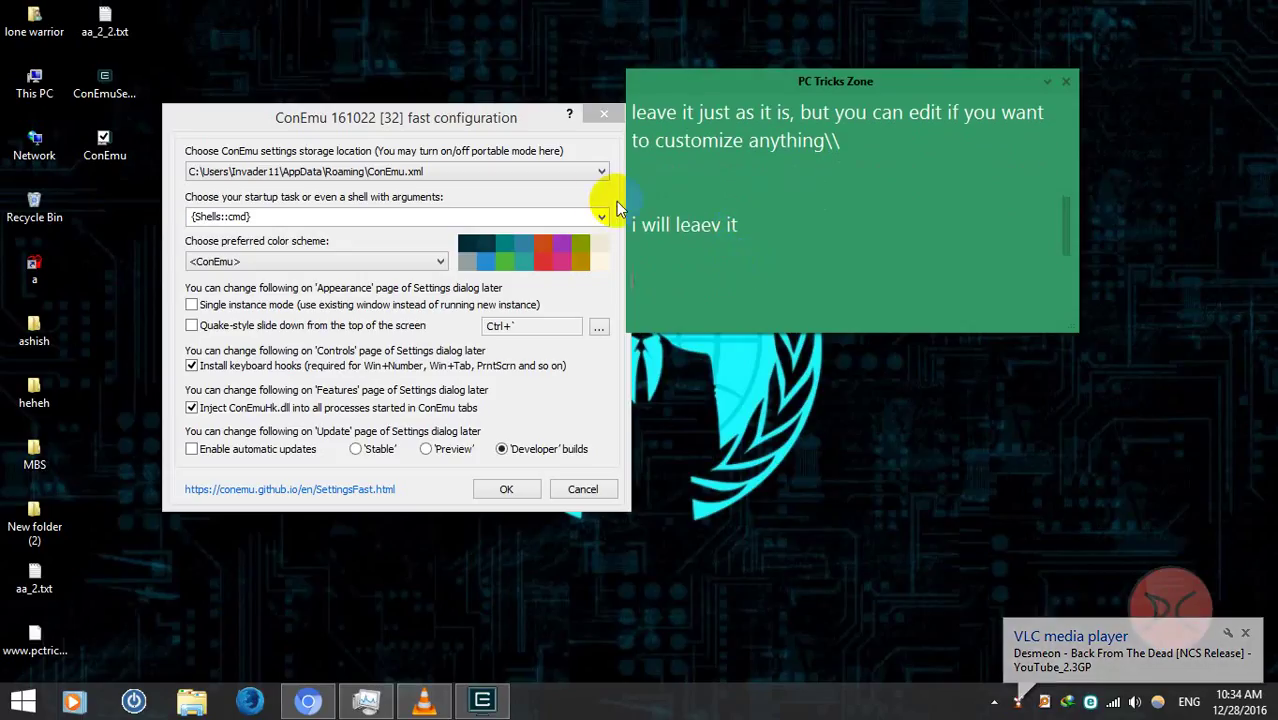
{"action": "left_click", "coordinate": [500, 490]}
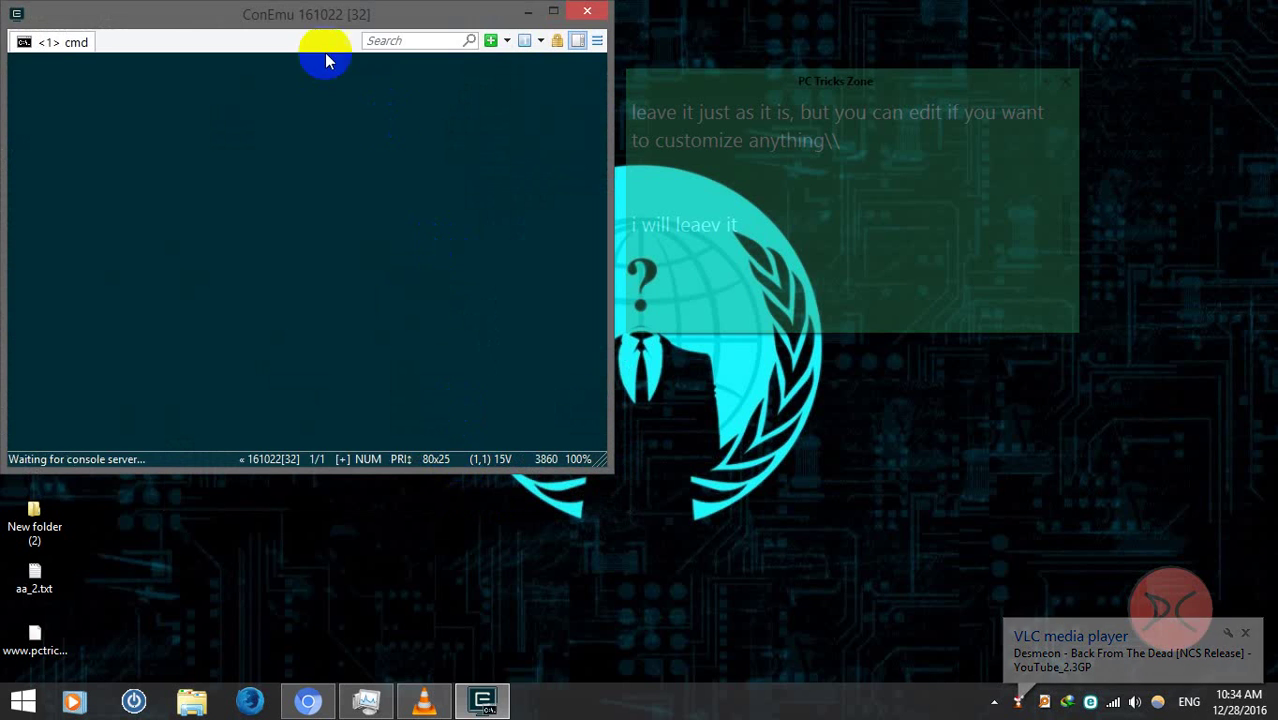
Arrange the ConEmu window and sticky note side by side and add the note line "now this is our new command promt"
{"action": "left_click_drag", "start_coordinate": [300, 11], "coordinate": [1276, 185]}
{"action": "left_click_drag", "start_coordinate": [979, 34], "coordinate": [2, 200]}
{"action": "left_click", "coordinate": [750, 253]}
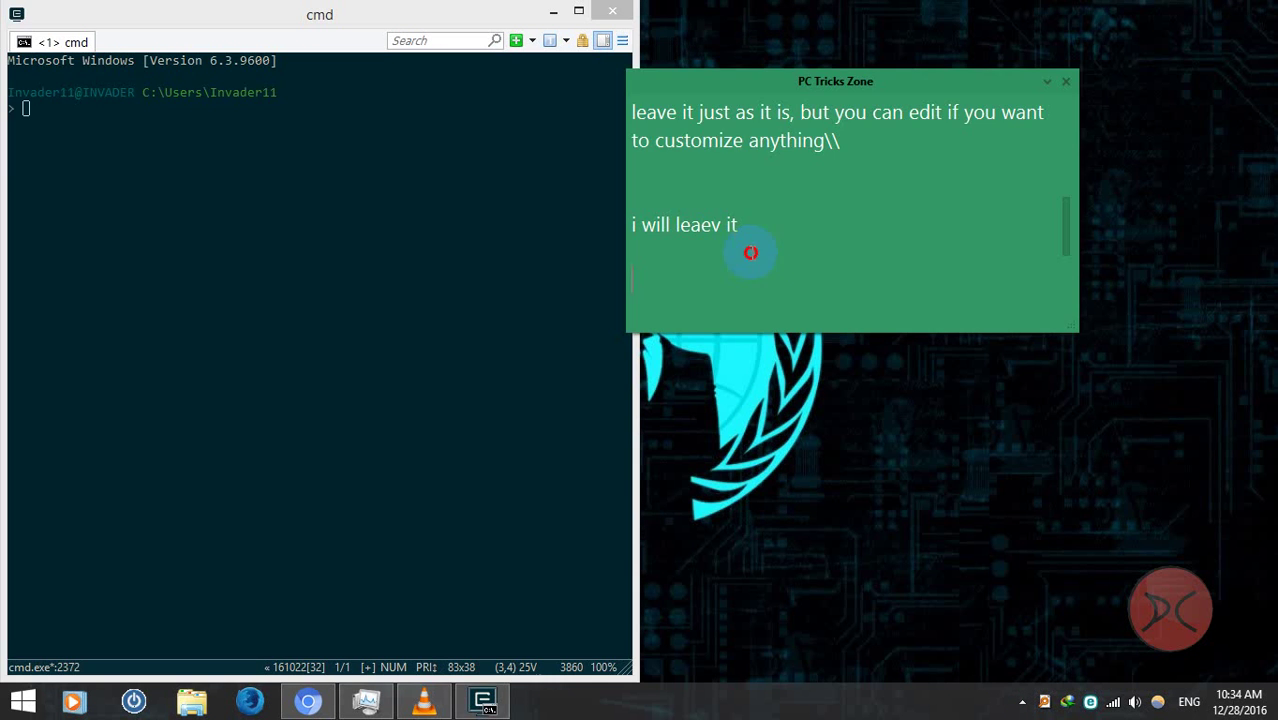
{"action": "left_click_drag", "start_coordinate": [744, 79], "coordinate": [875, 70]}
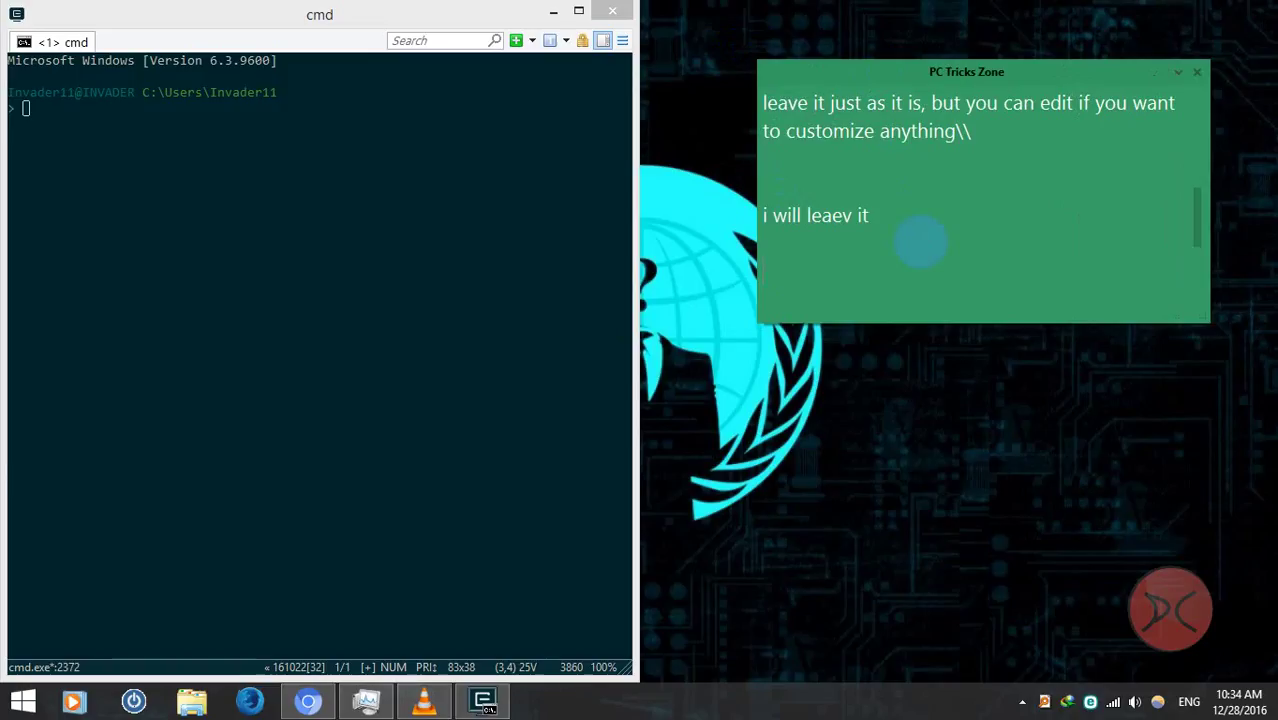
{"action": "type", "text": "now this is our new c"}
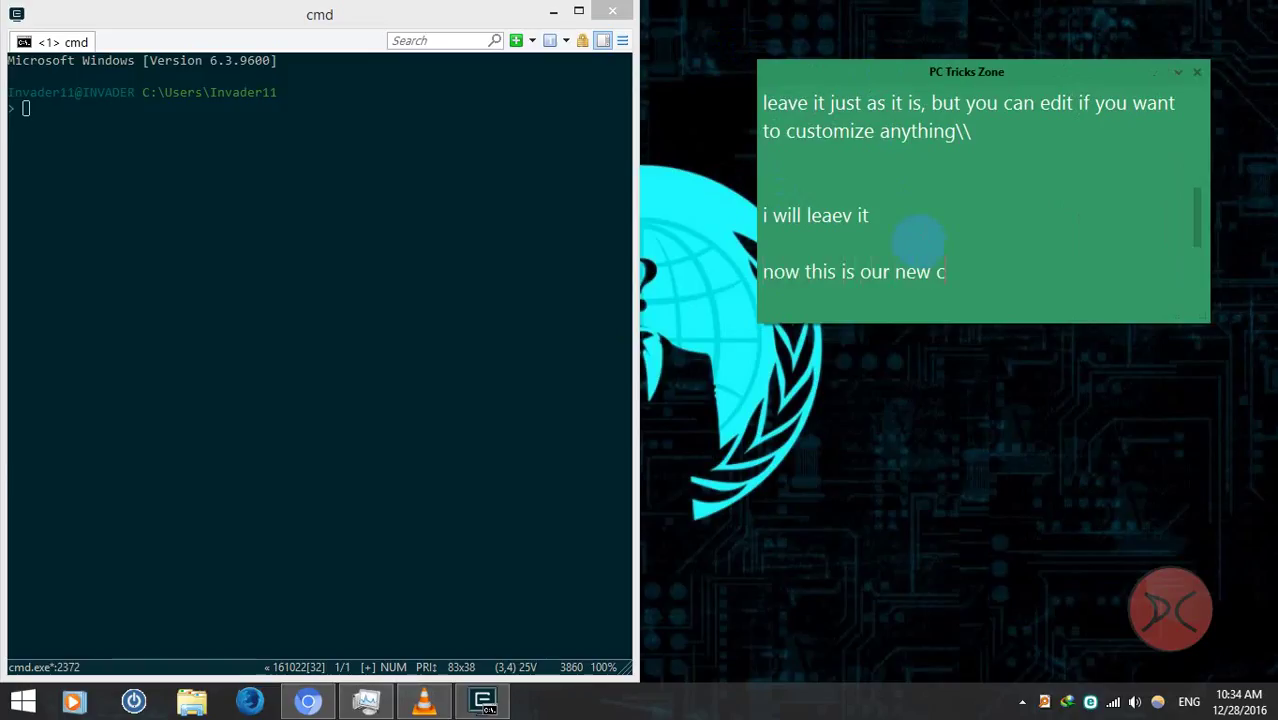
{"action": "type", "text": "ommand promt"}
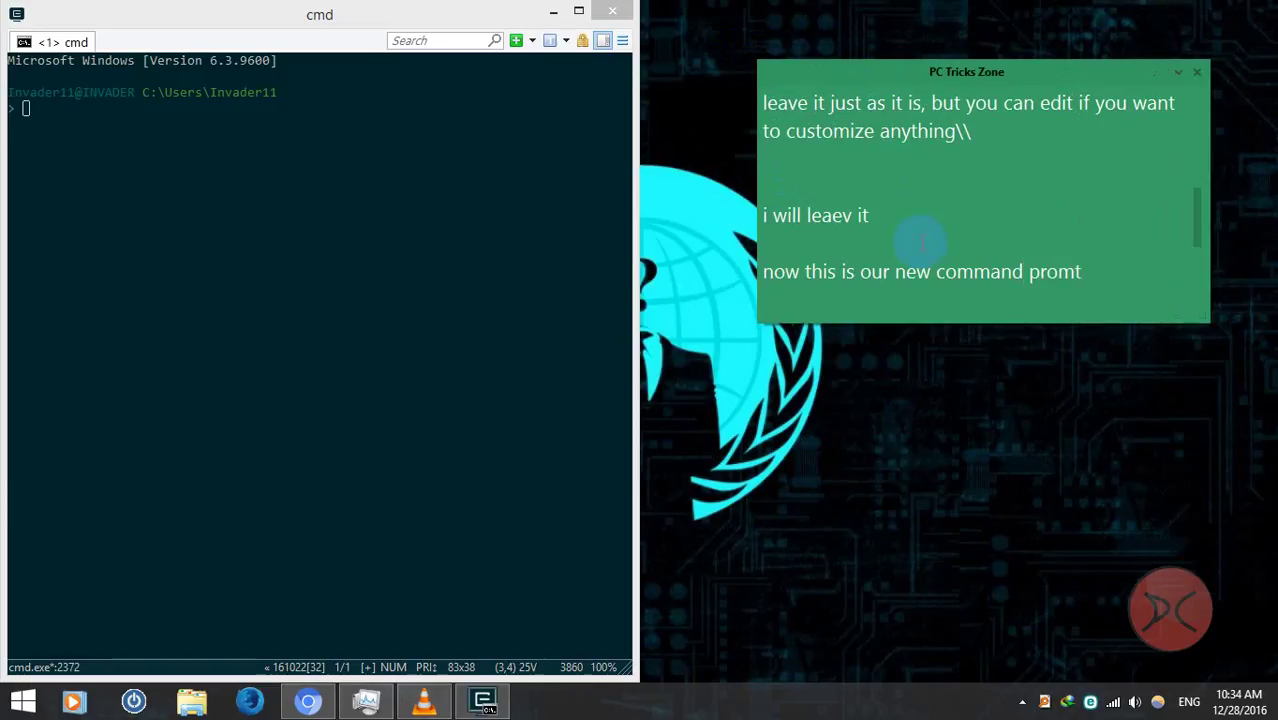
Undock the ConEmu window, run diskpart in its console and close the separate DiskPart window
{"action": "left_click_drag", "start_coordinate": [228, 23], "coordinate": [391, 117]}
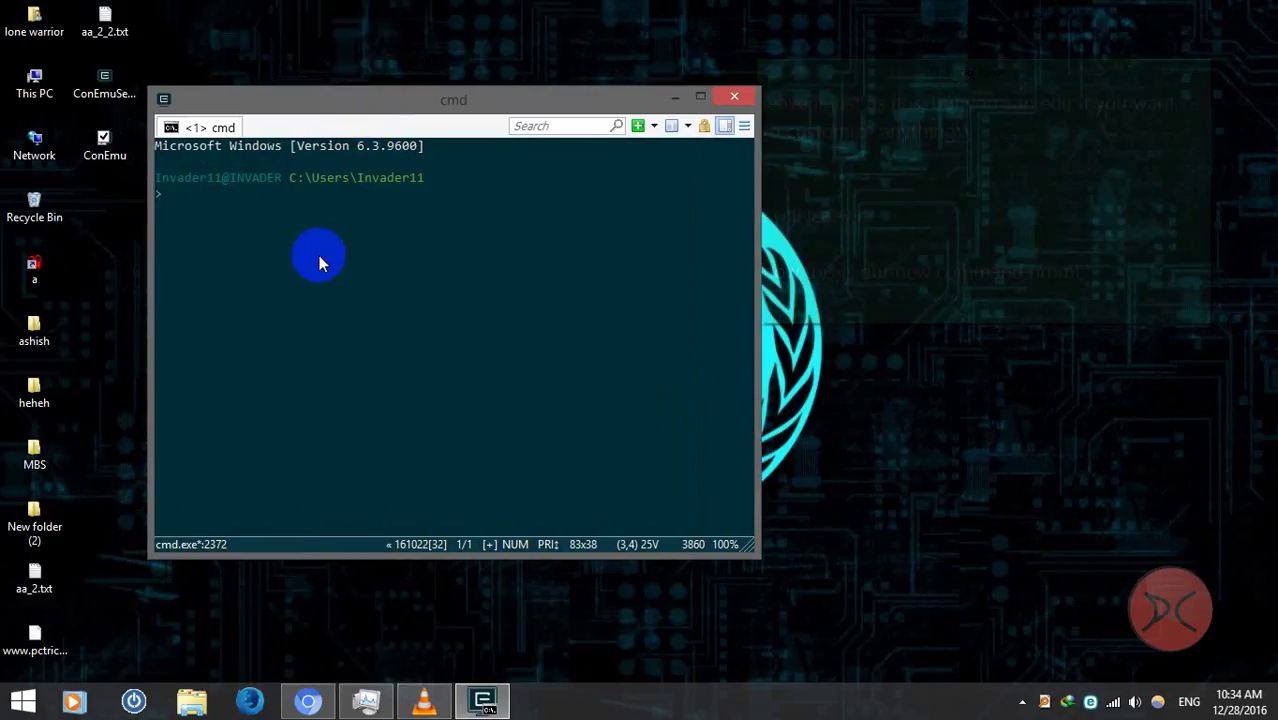
{"action": "left_click_drag", "start_coordinate": [479, 197], "coordinate": [456, 294]}
{"action": "left_click", "coordinate": [479, 302]}
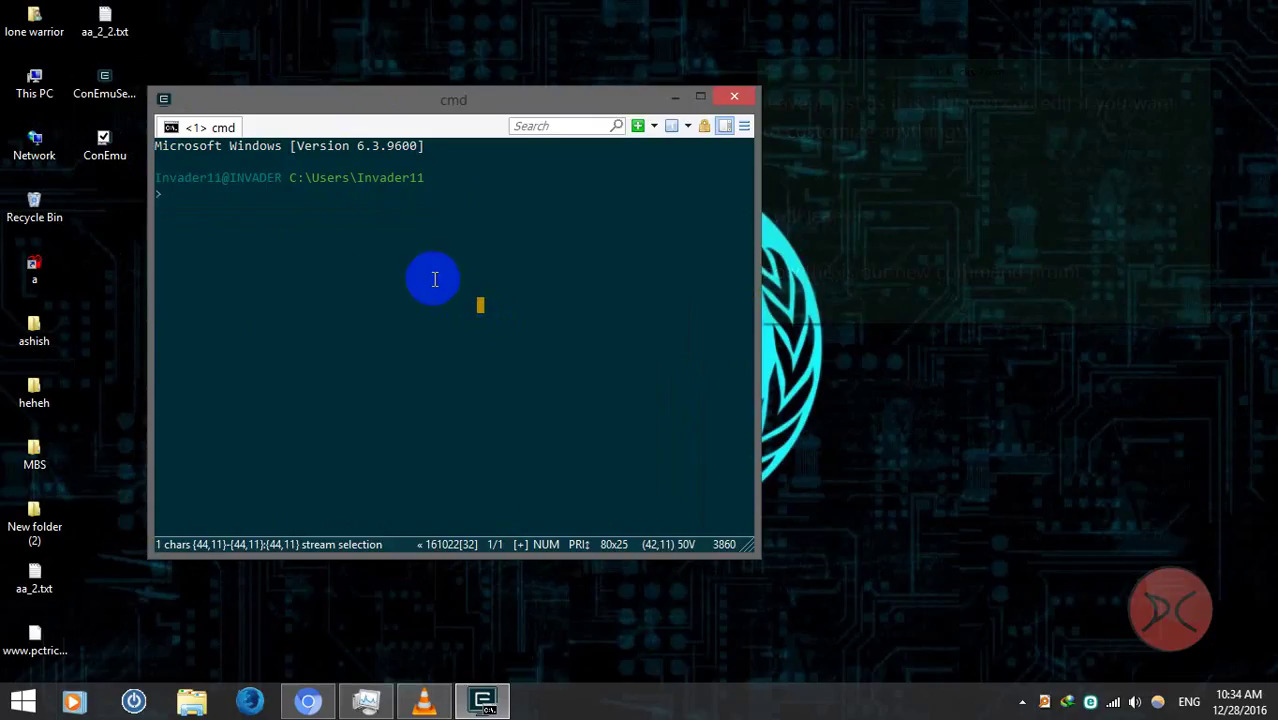
{"action": "left_click", "coordinate": [177, 200]}
{"action": "type", "text": "d"}
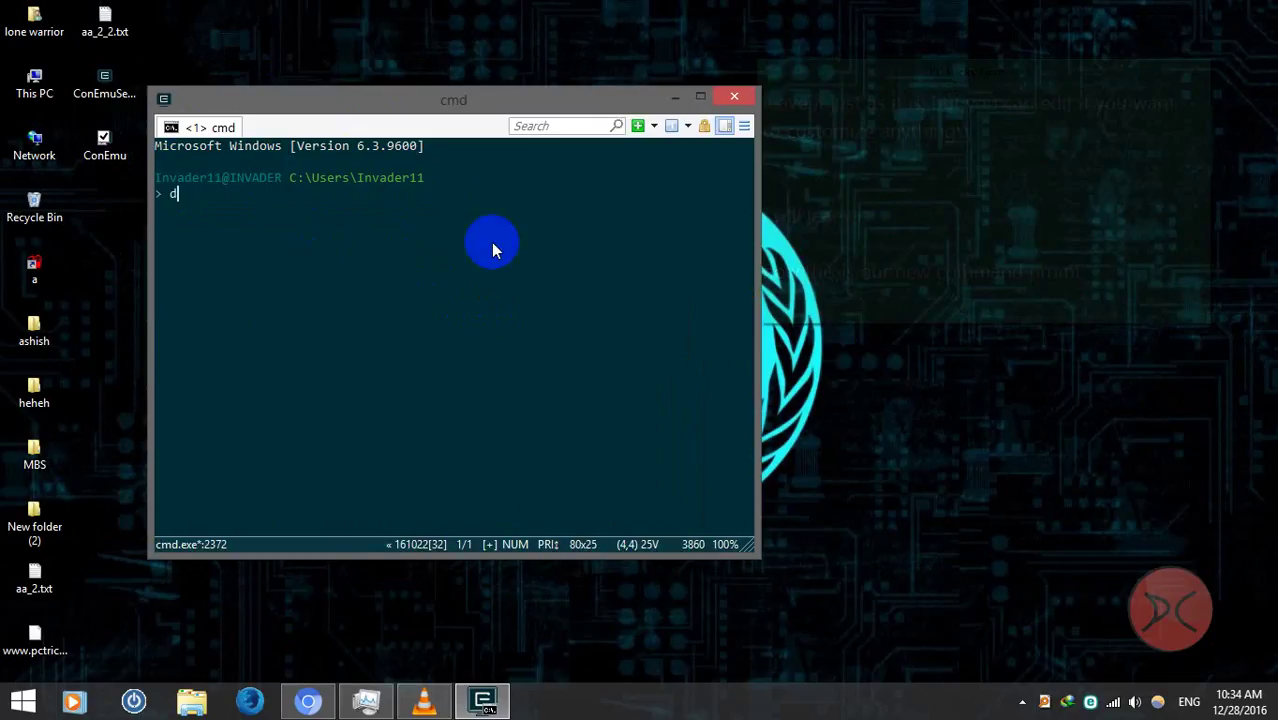
{"action": "type", "text": "iskpart"}
{"action": "key", "text": "Return"}
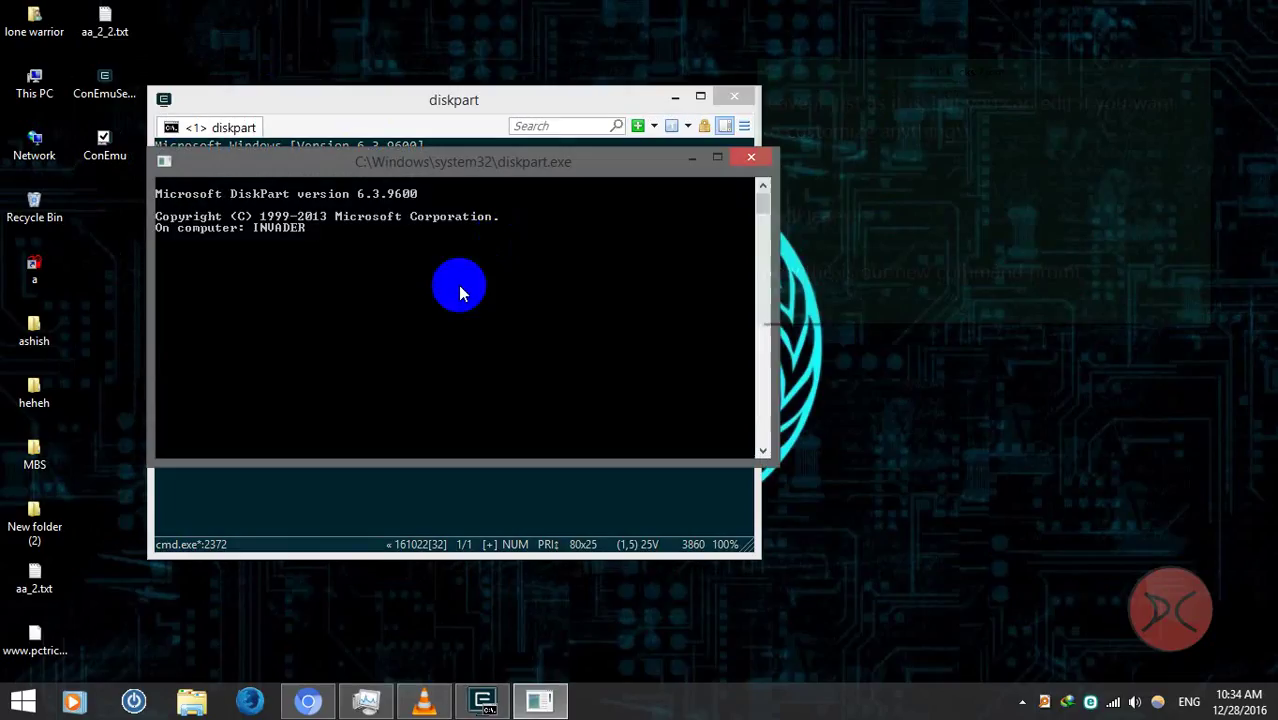
{"action": "left_click", "coordinate": [751, 157]}
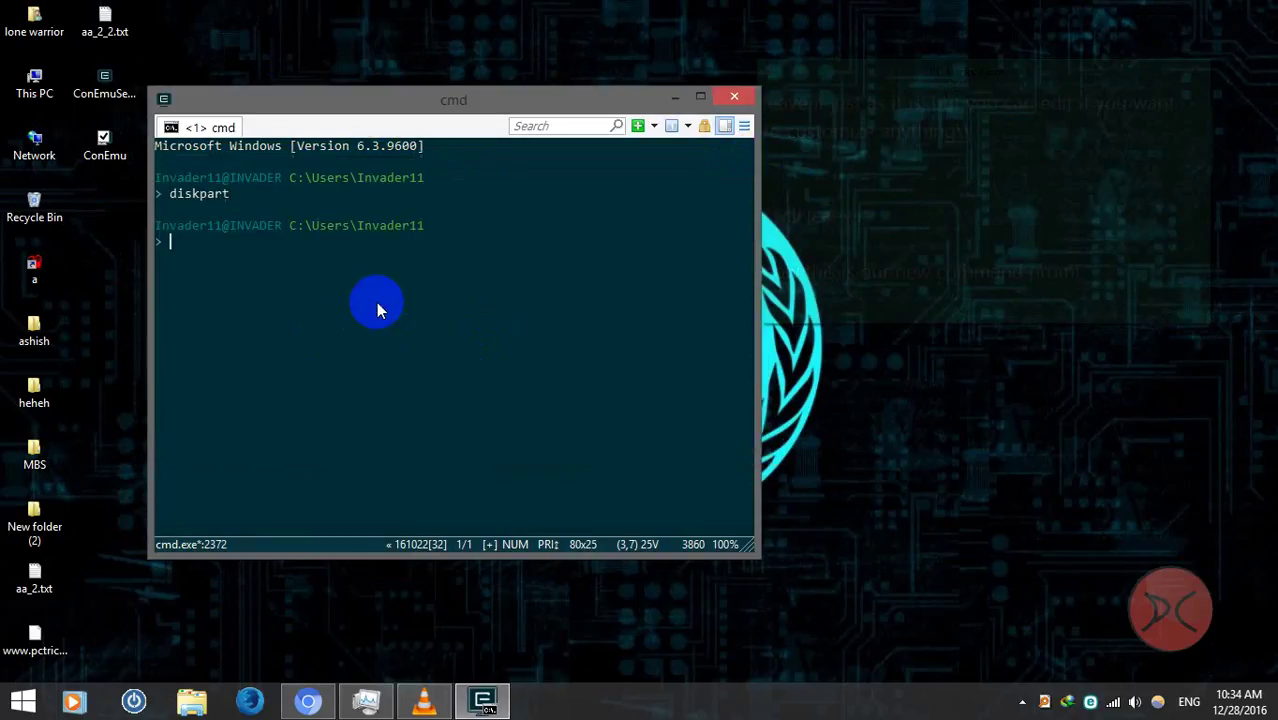
Reposition the ConEmu window beside the sticky note and add the note line "now lets register it as our default cmd"
{"action": "left_click_drag", "start_coordinate": [371, 106], "coordinate": [1, 189]}
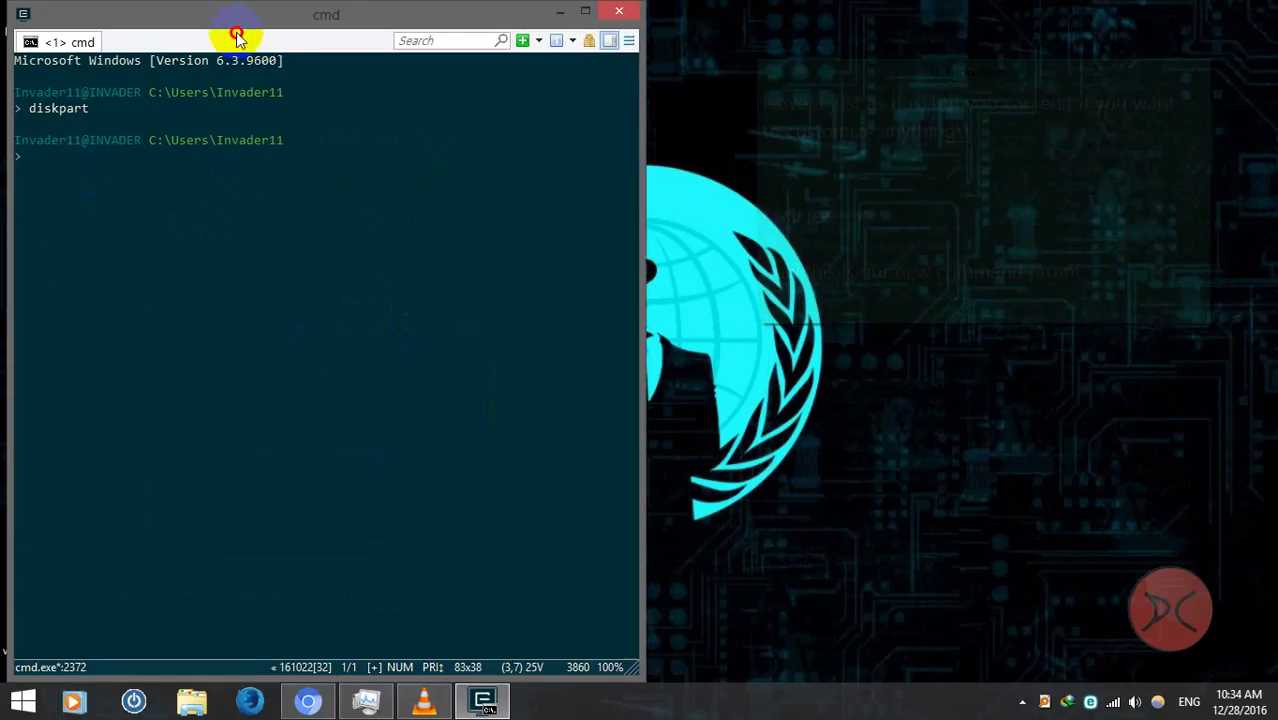
{"action": "left_click_drag", "start_coordinate": [234, 34], "coordinate": [305, 103]}
{"action": "left_click", "coordinate": [938, 233]}
{"action": "scroll", "coordinate": [1003, 237], "scroll_direction": "down", "scroll_amount": 2}
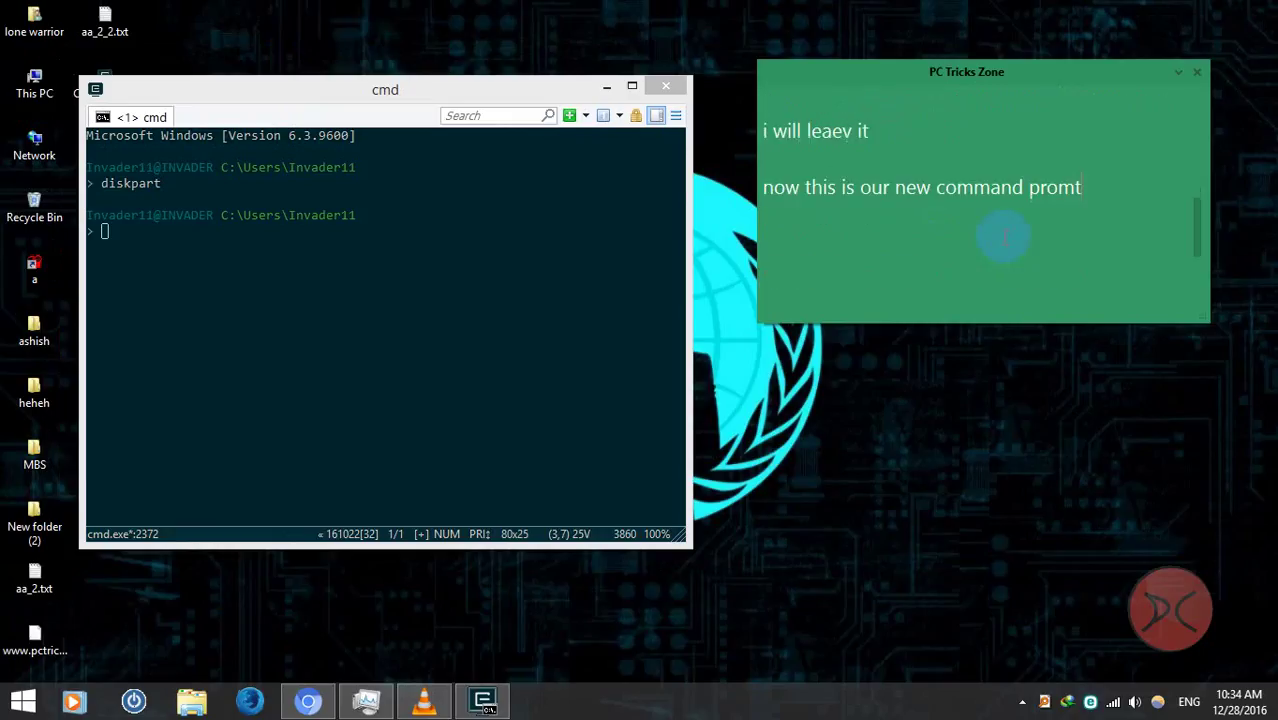
{"action": "key", "text": "Return"}
{"action": "key", "text": "Return"}
{"action": "type", "text": "now lets"}
{"action": "type", "text": " reigs"}
{"action": "key", "text": "BackSpace"}
{"action": "key", "text": "BackSpace"}
{"action": "type", "text": "gi"}
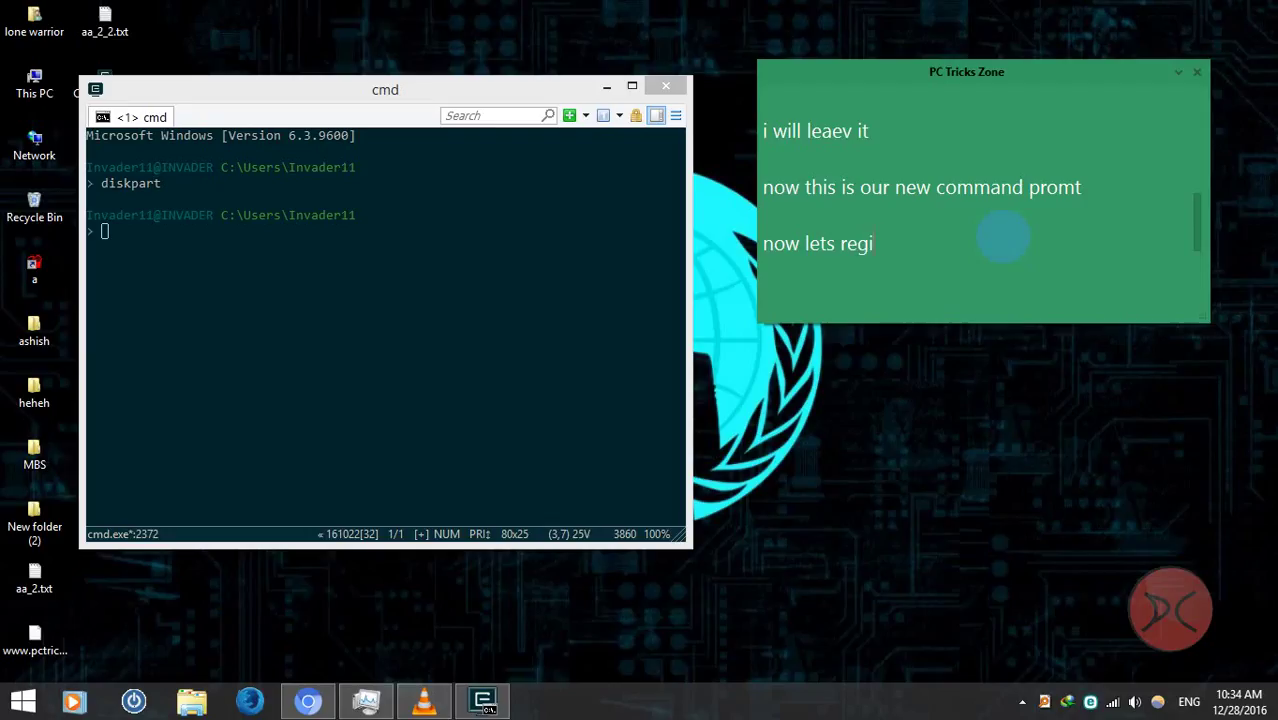
{"action": "type", "text": "set"}
{"action": "key", "text": "BackSpace"}
{"action": "key", "text": "BackSpace"}
{"action": "type", "text": "ter it as our"}
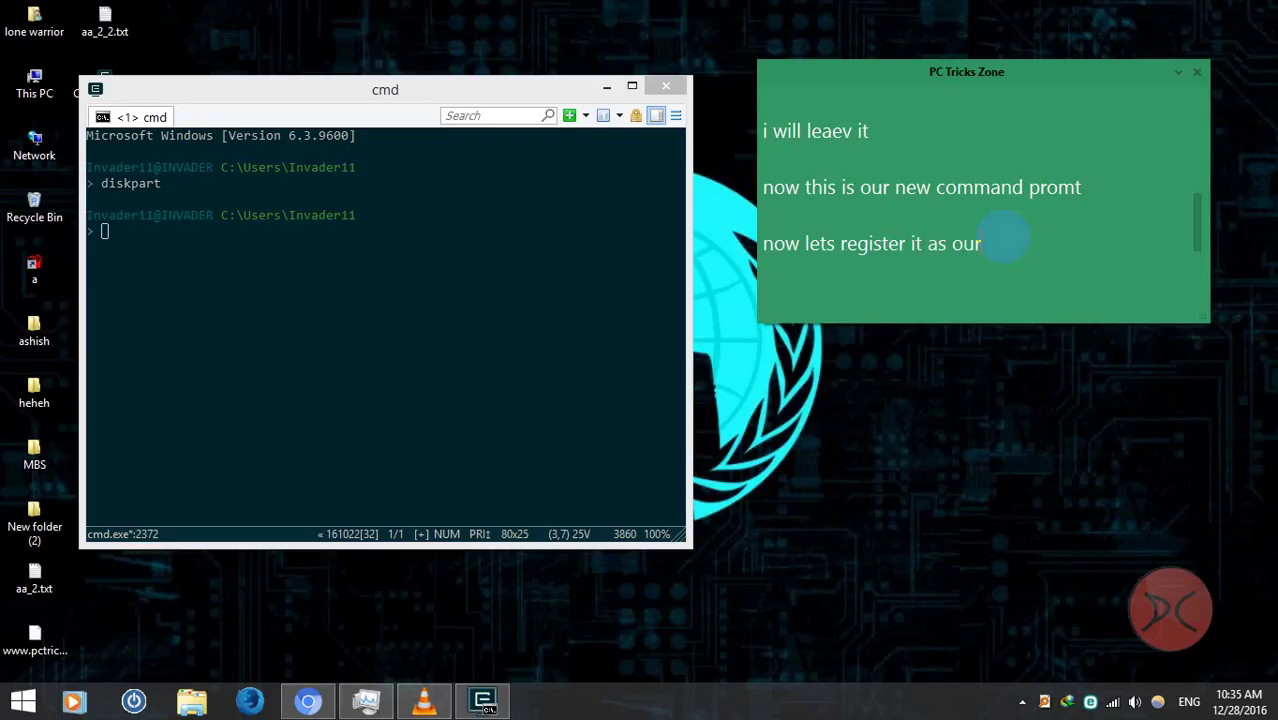
{"action": "type", "text": " default cmd"}
Add the line "goto settings" to the sticky note, separated by blank lines
{"action": "key", "text": "Return"}
{"action": "key", "text": "Return"}
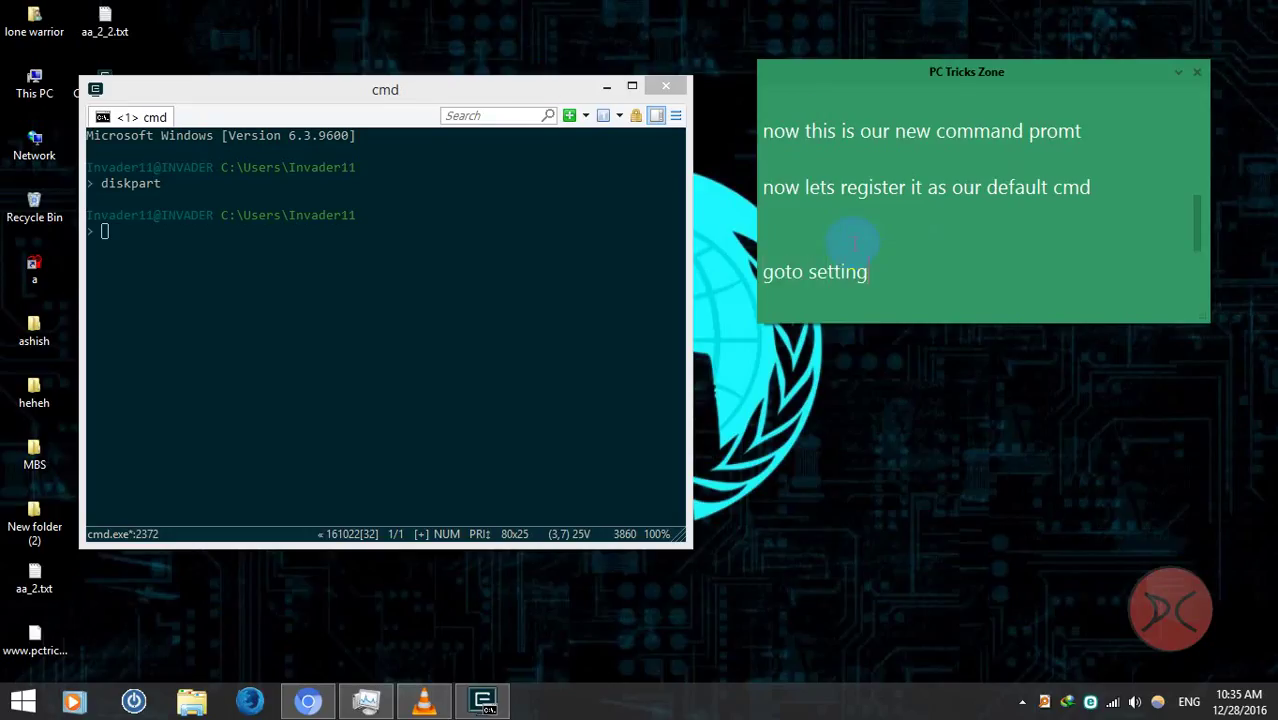
{"action": "type", "text": "s"}
{"action": "key", "text": "Return"}
{"action": "key", "text": "Return"}
In ConEmu's Default term settings, enable "Force ConEmu as default terminal for console applications" and "Register on OS startup", and save
{"action": "left_click", "coordinate": [675, 115]}
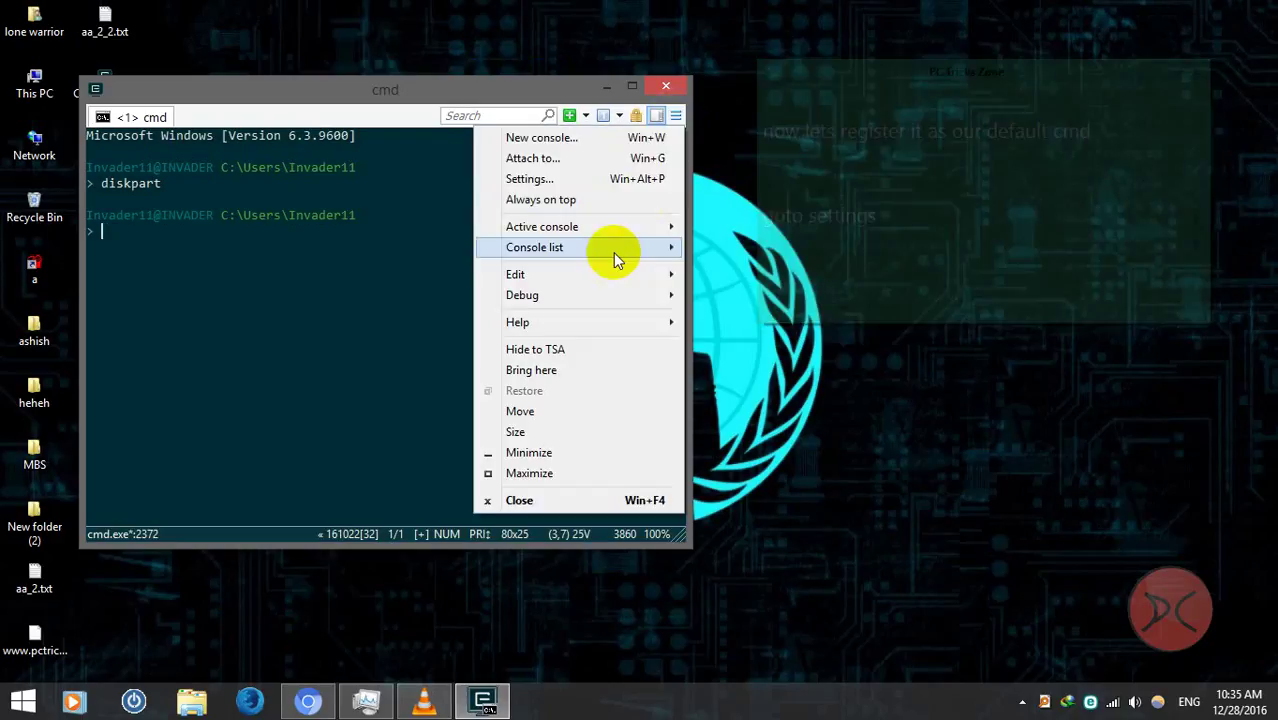
{"action": "left_click", "coordinate": [535, 178]}
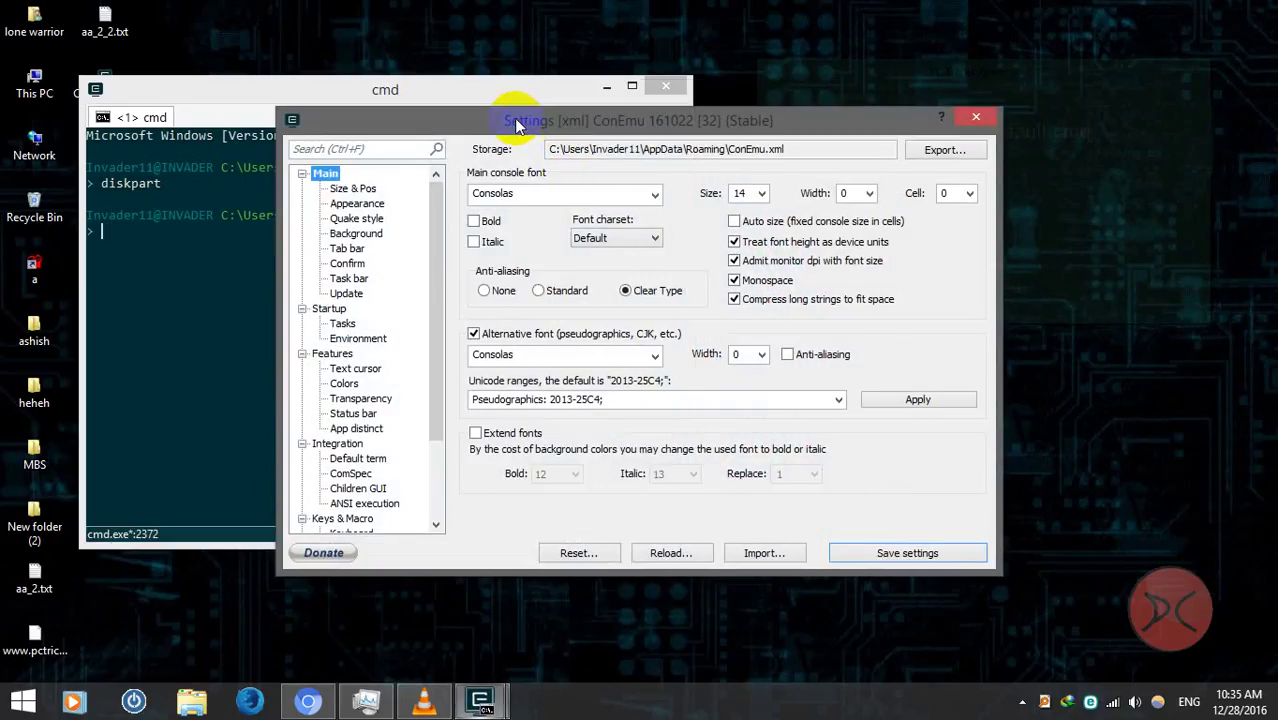
{"action": "left_click_drag", "start_coordinate": [502, 86], "coordinate": [322, 86]}
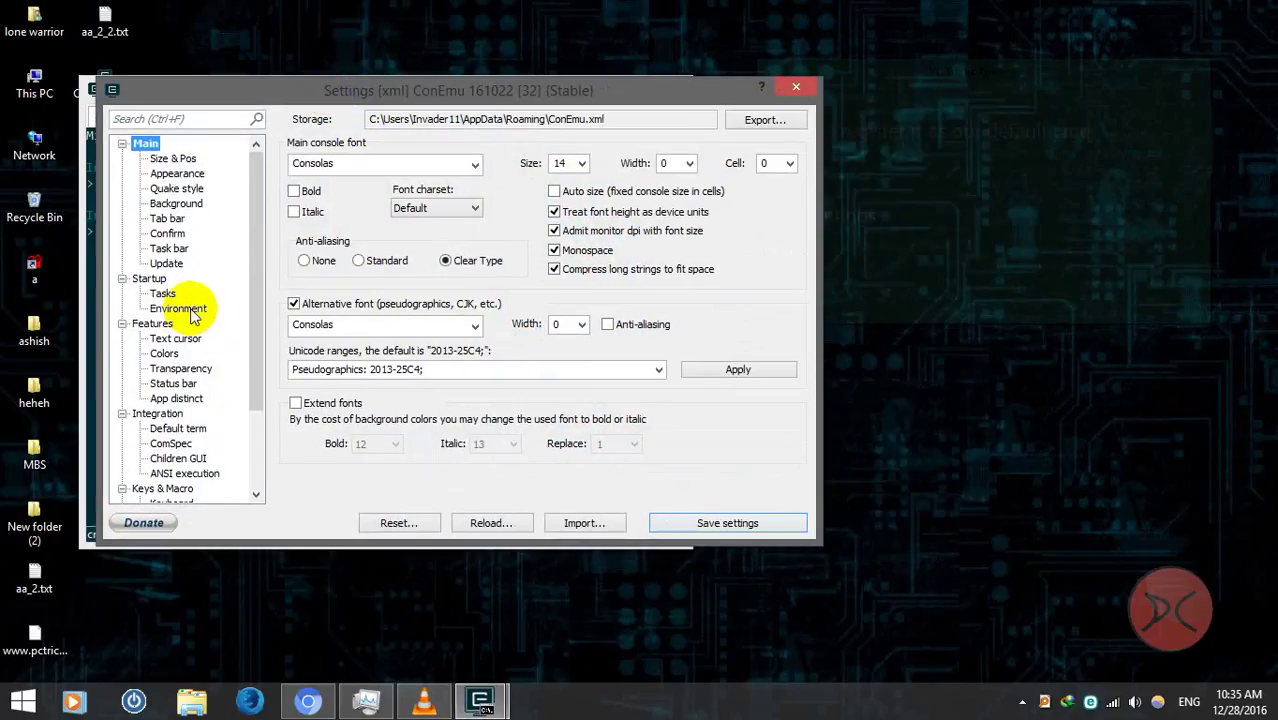
{"action": "left_click", "coordinate": [180, 428]}
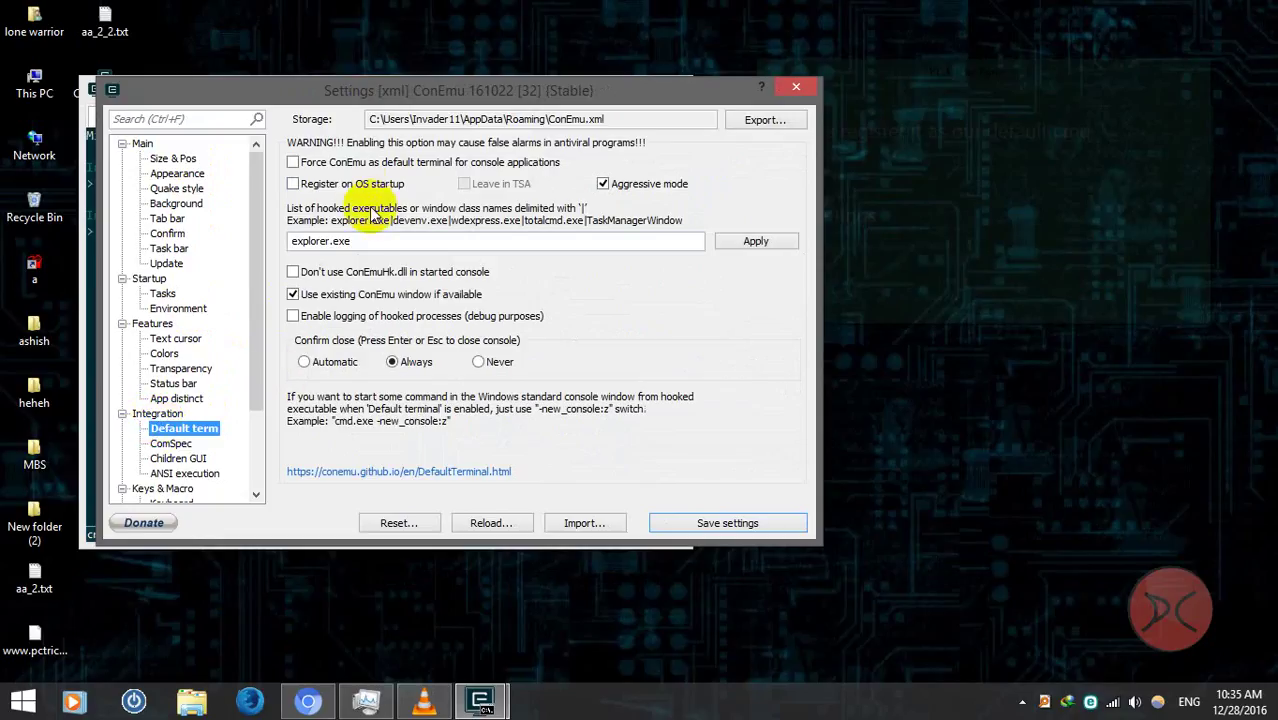
{"action": "left_click", "coordinate": [340, 162]}
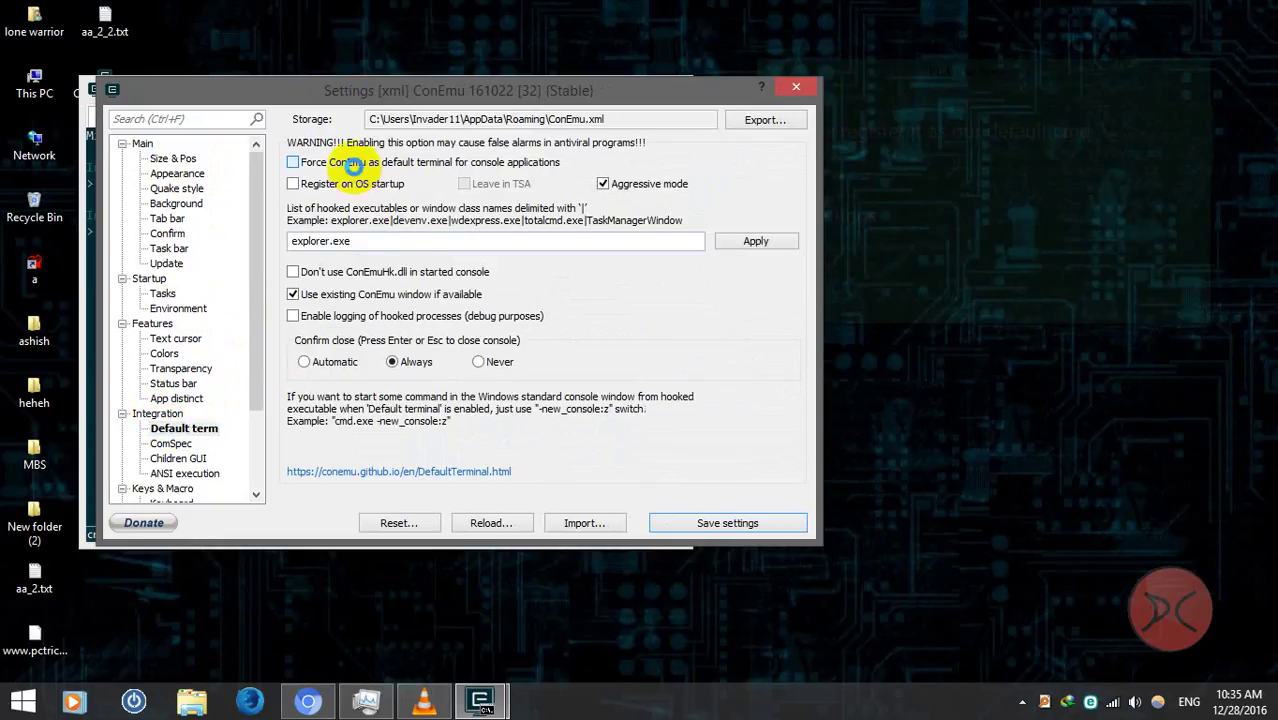
{"action": "left_click", "coordinate": [372, 187]}
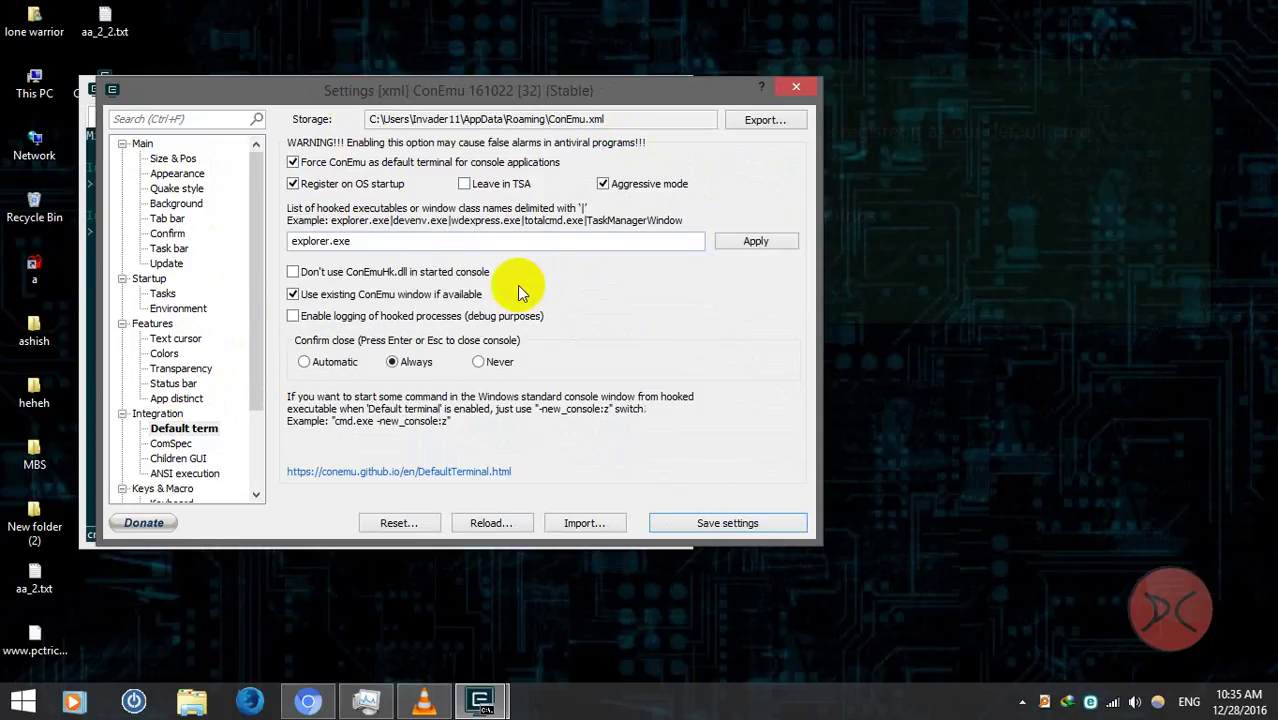
{"action": "left_click", "coordinate": [697, 522]}
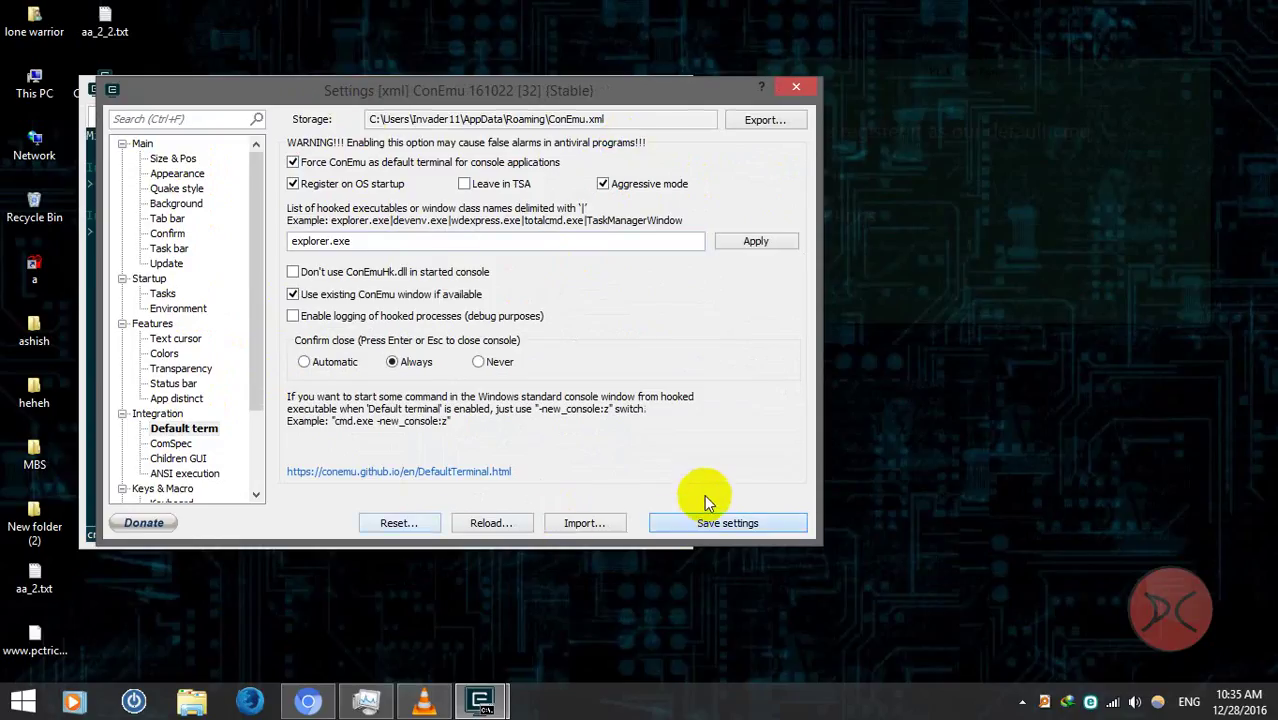
{"action": "left_click", "coordinate": [705, 519]}
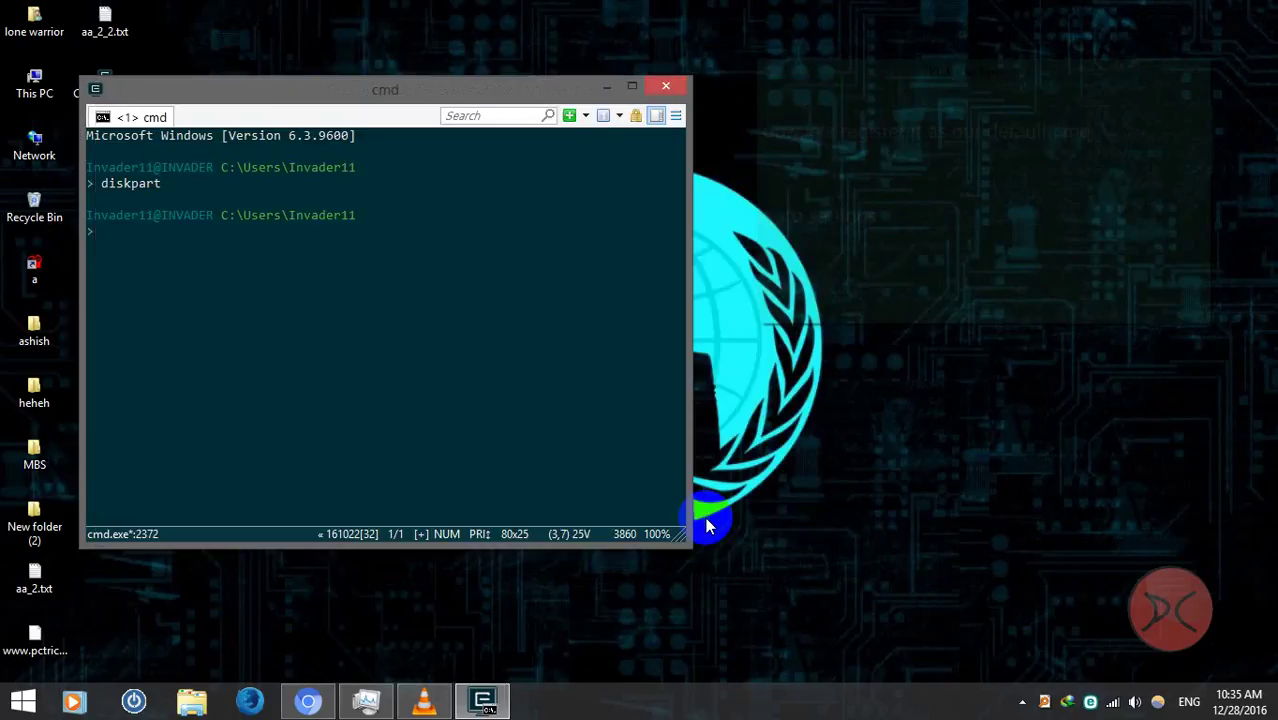
Close the ConEmu window and add the line "lets check" to the sticky note
{"action": "left_click", "coordinate": [666, 86]}
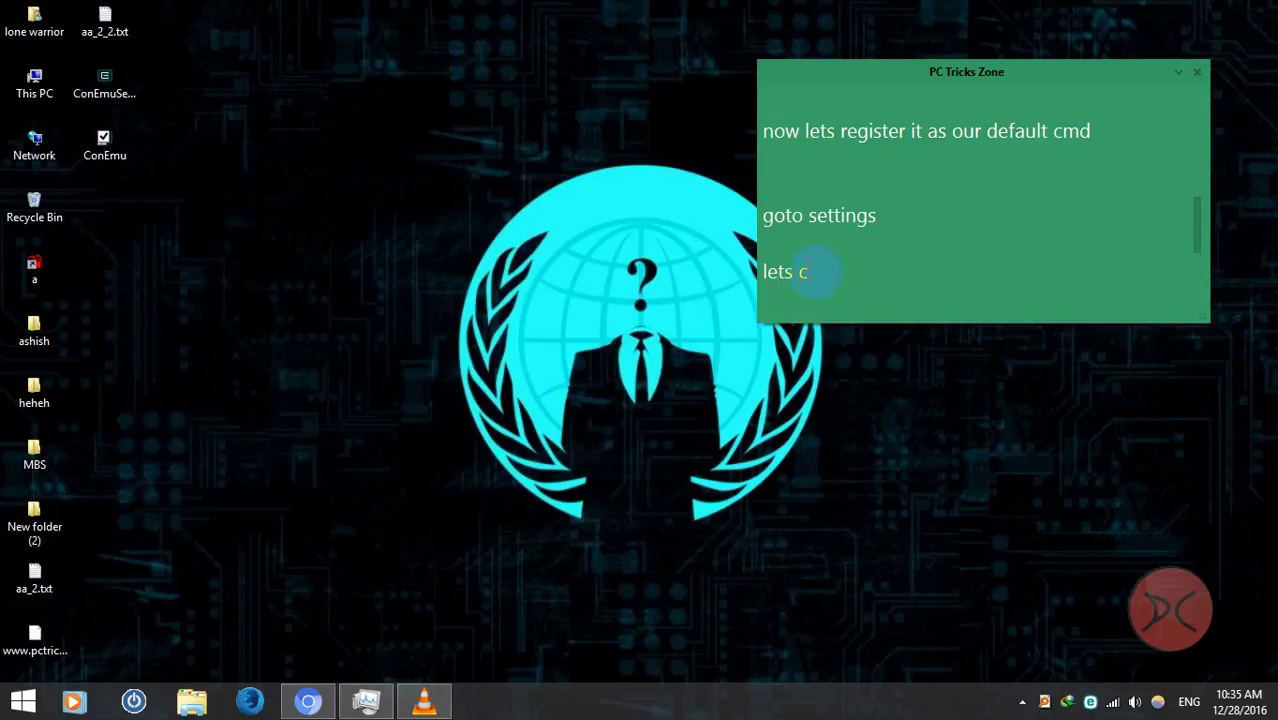
{"action": "type", "text": "k"}
{"action": "key", "text": "Return"}
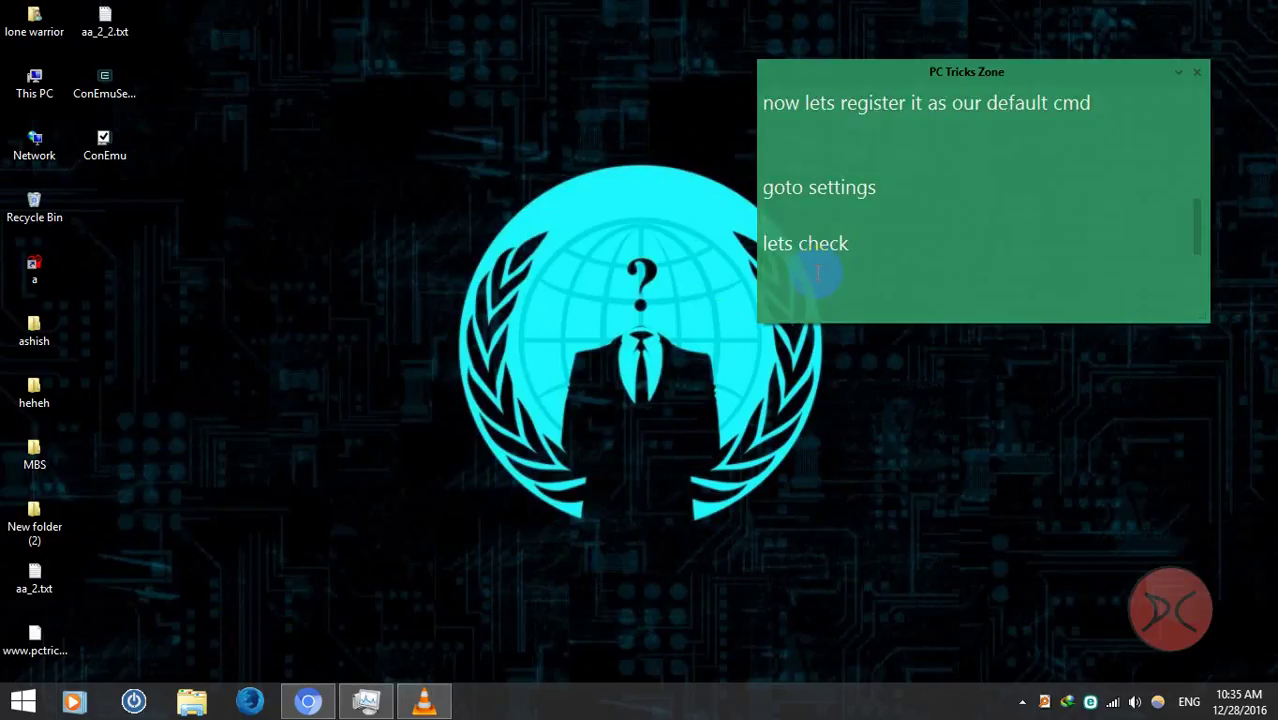
Launch cmd through the Windows Run dialog to test the default terminal
{"action": "key", "text": "super+r"}
{"action": "type", "text": "cmd"}
{"action": "key", "text": "Return"}
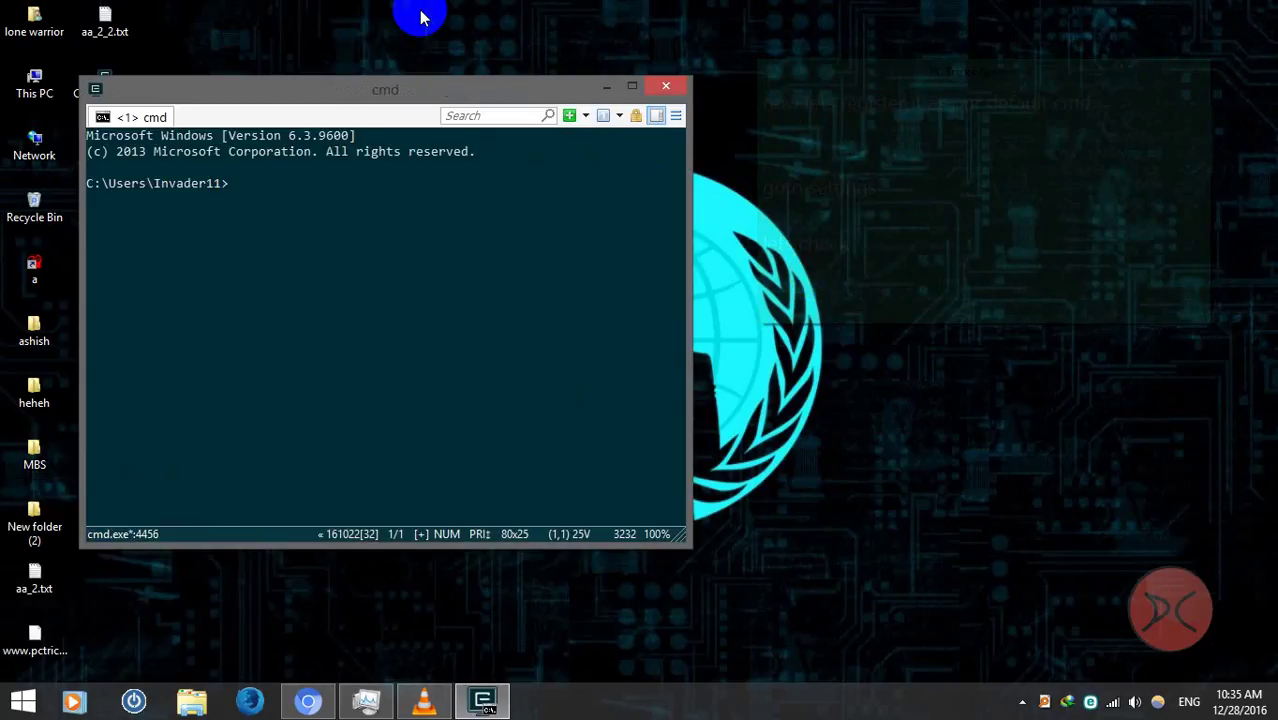
Move the console window next to the sticky note and add the note line "now it is our default"
{"action": "left_click_drag", "start_coordinate": [413, 110], "coordinate": [465, 62]}
{"action": "left_click", "coordinate": [927, 314]}
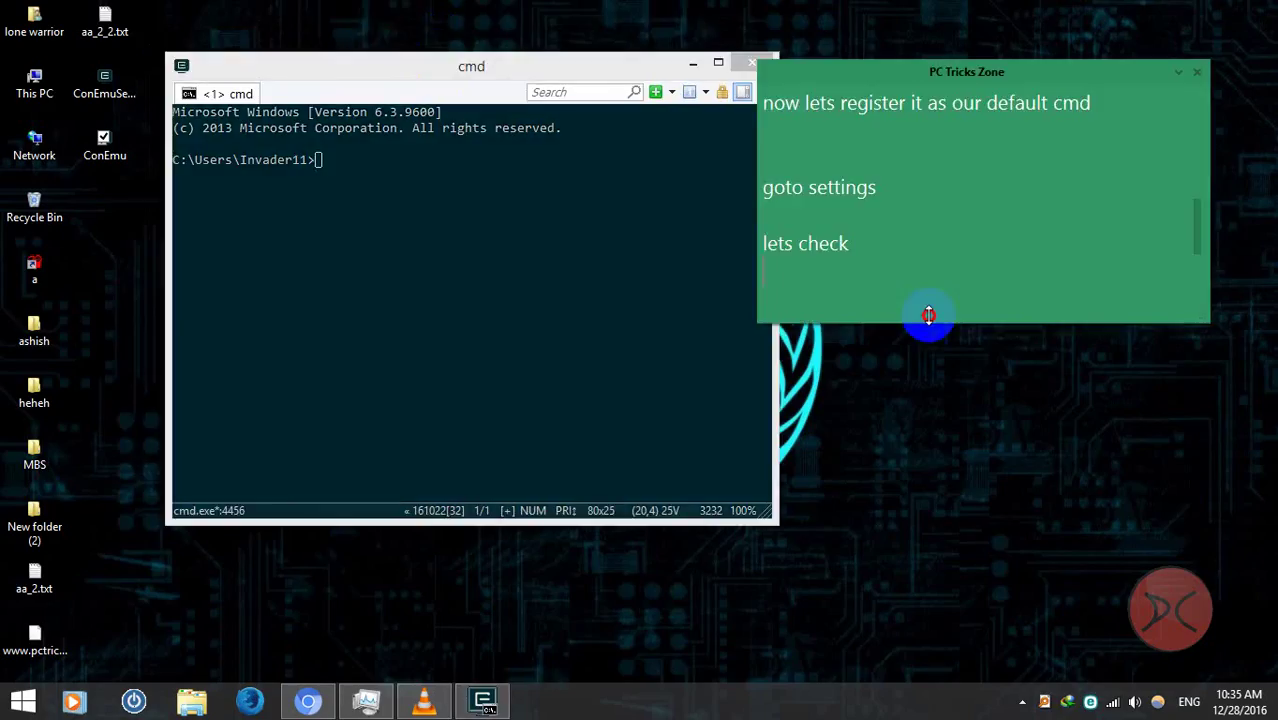
{"action": "key", "text": "Return"}
{"action": "type", "text": "now it is our default"}
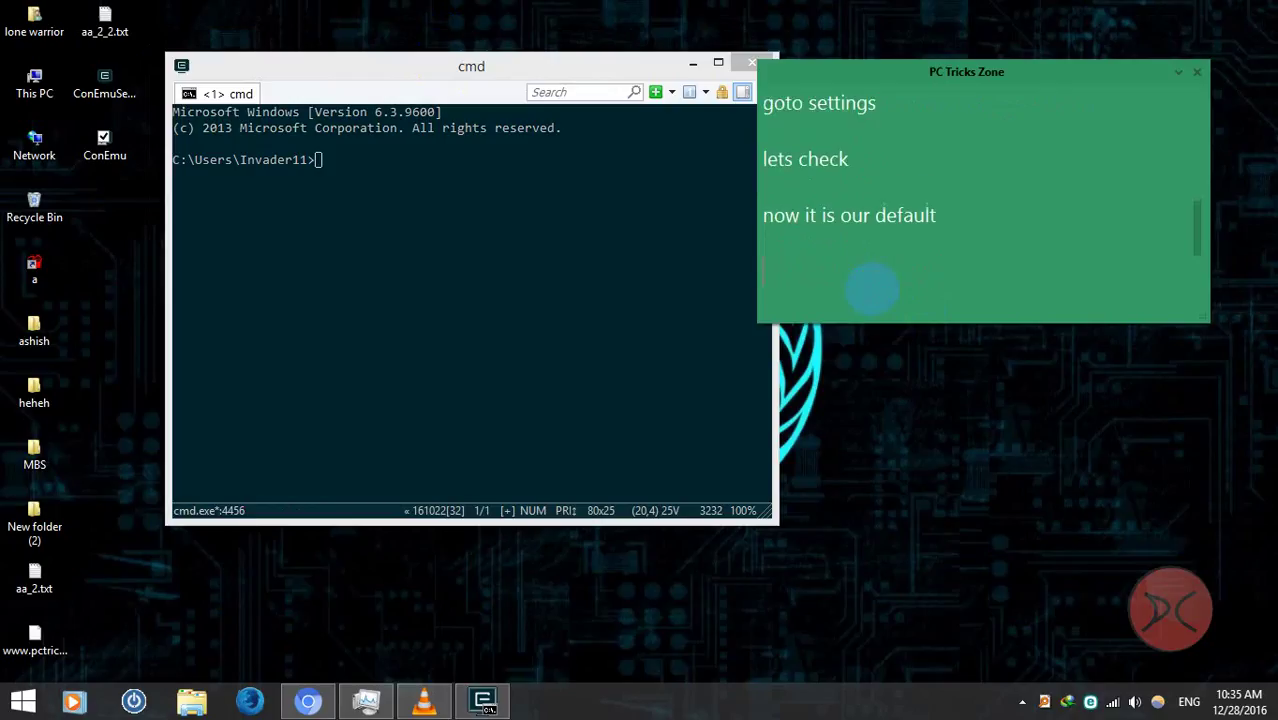
{"action": "key", "text": "Return"}
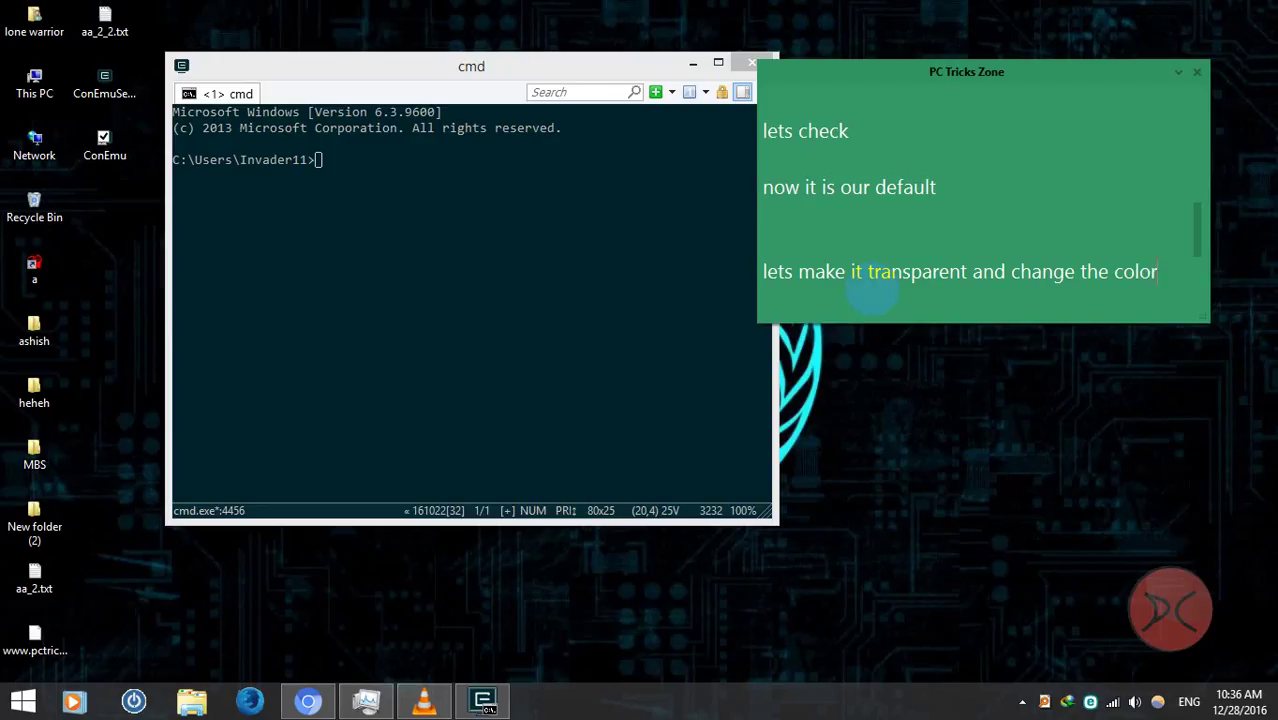
Finish the note line "lets make it transparent and change the color scheme", move the console window clear, and add "and also some other tweaks"
{"action": "type", "text": "cheme"}
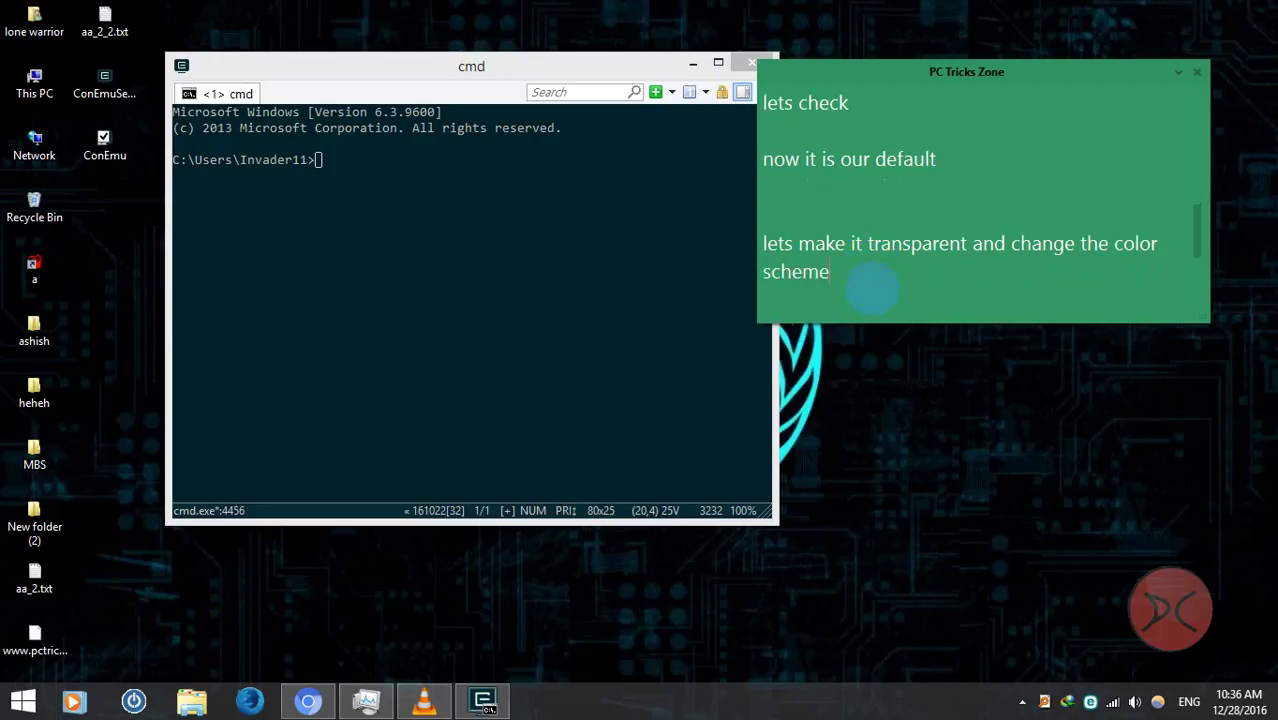
{"action": "left_click_drag", "start_coordinate": [633, 63], "coordinate": [532, 51]}
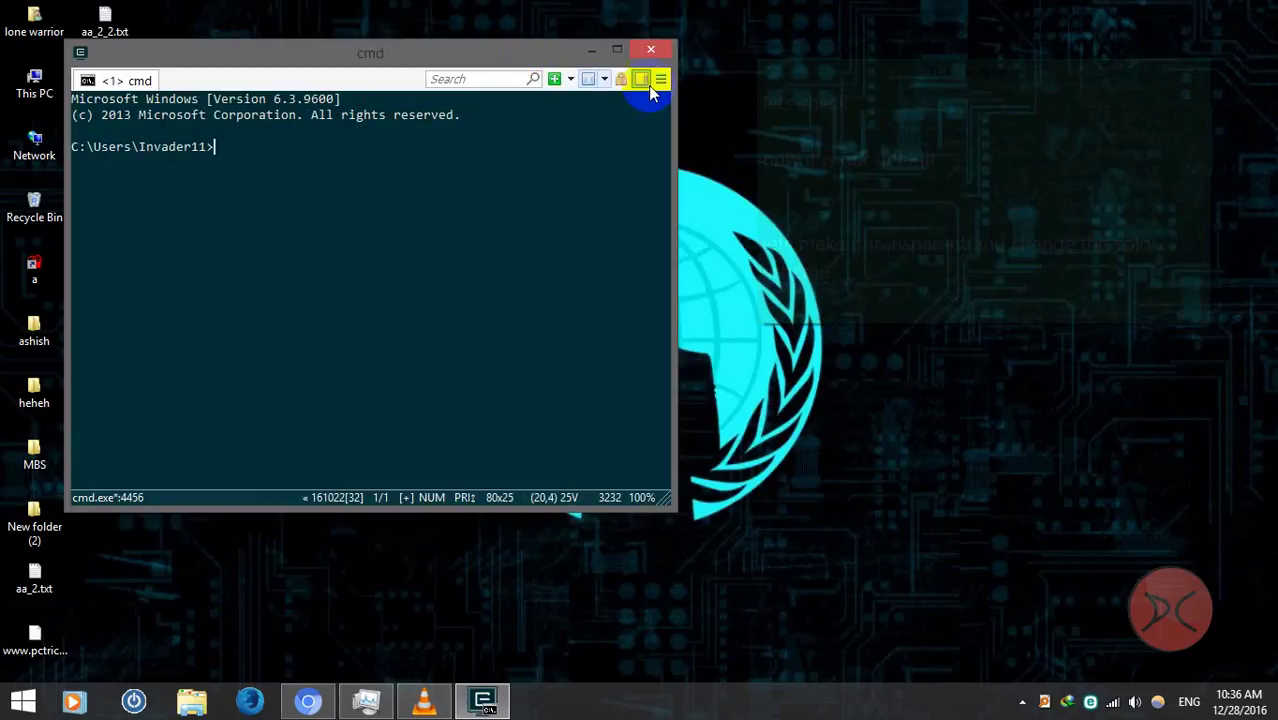
{"action": "left_click", "coordinate": [880, 289]}
{"action": "key", "text": "Return"}
{"action": "key", "text": "Return"}
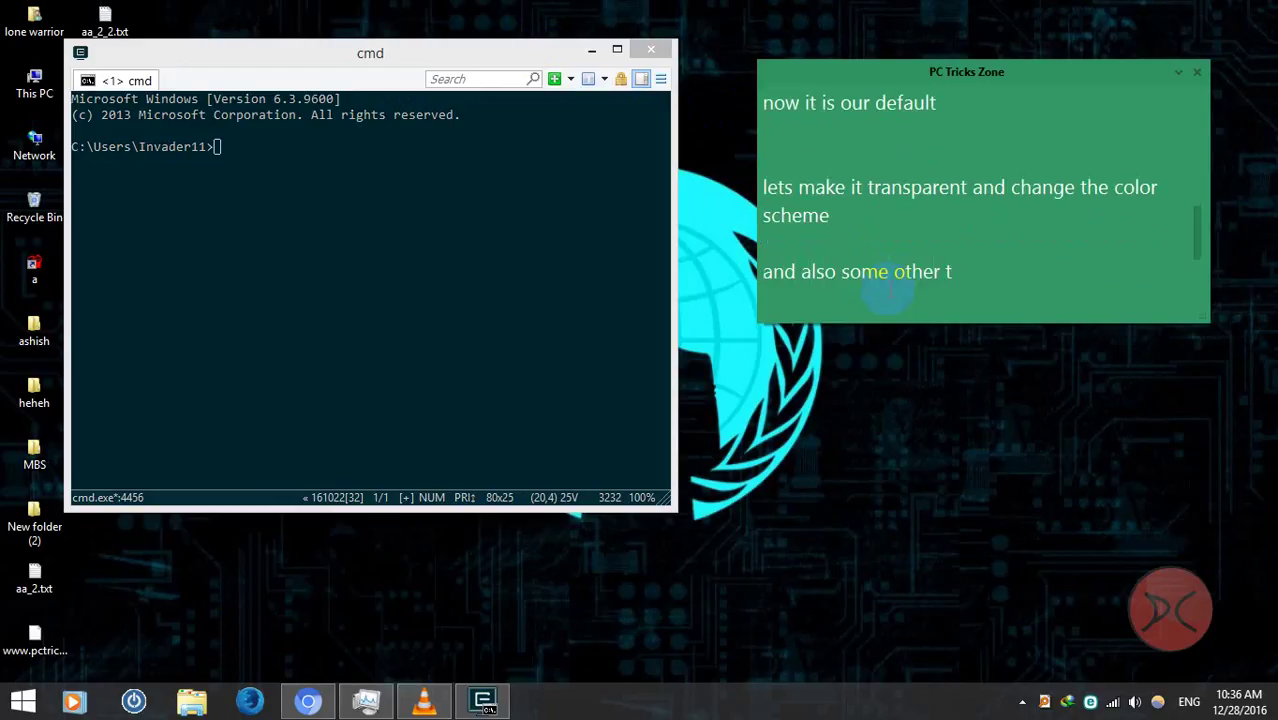
{"action": "type", "text": "and also some other tweaks"}
{"action": "key", "text": "Return"}
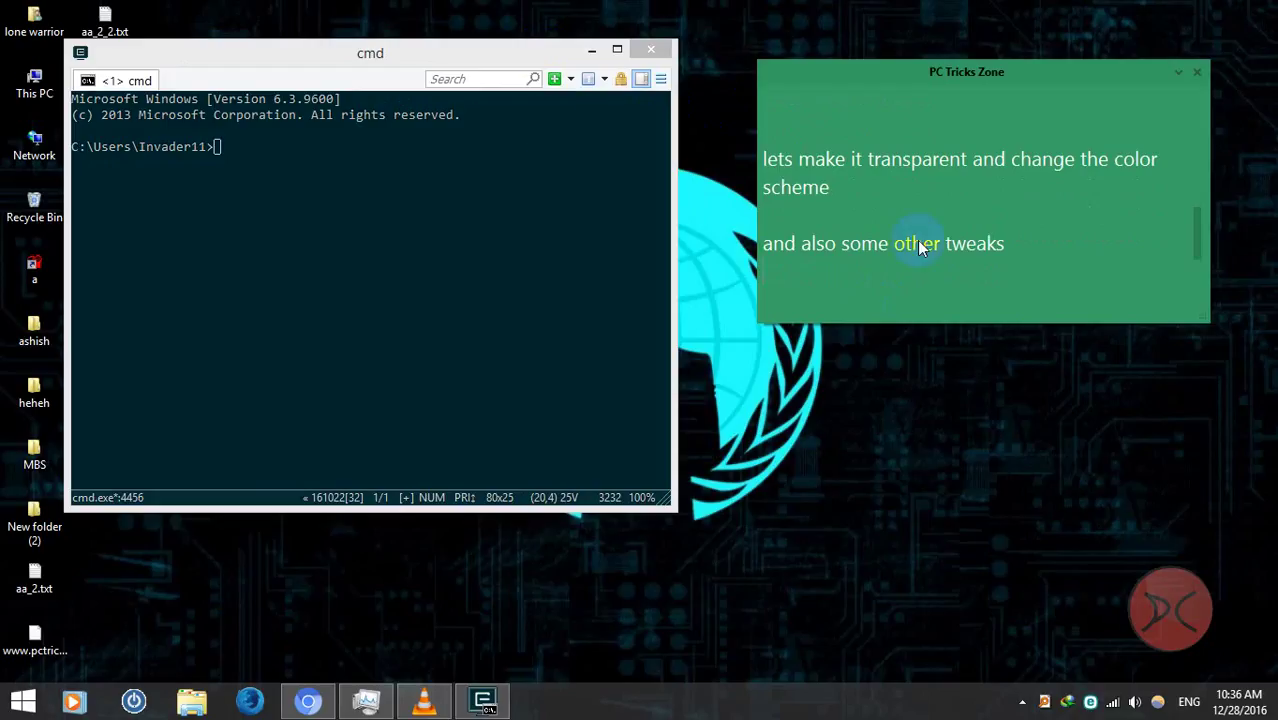
Open ConEmu's settings and look through the Size & Pos, Appearance, Background, Environment and Main pages
{"action": "left_click", "coordinate": [660, 78]}
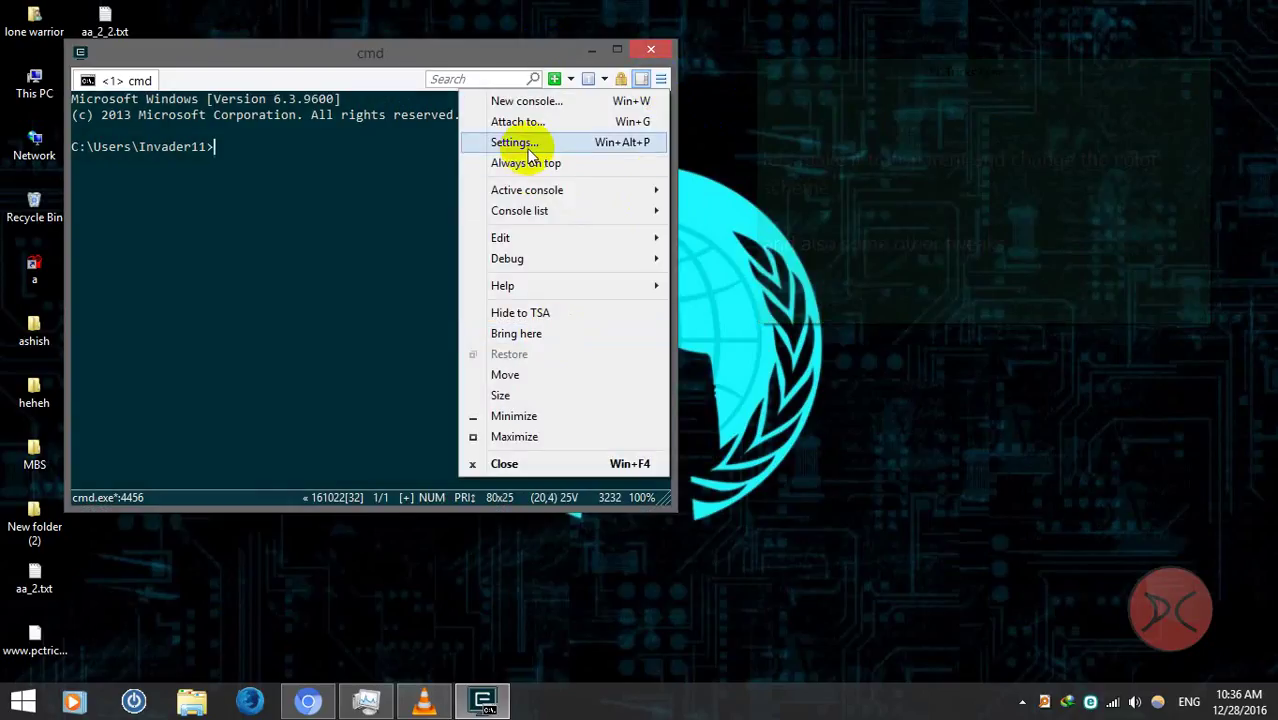
{"action": "left_click", "coordinate": [528, 146]}
{"action": "left_click_drag", "start_coordinate": [420, 140], "coordinate": [277, 121]}
{"action": "left_click", "coordinate": [245, 182]}
{"action": "left_click", "coordinate": [254, 197]}
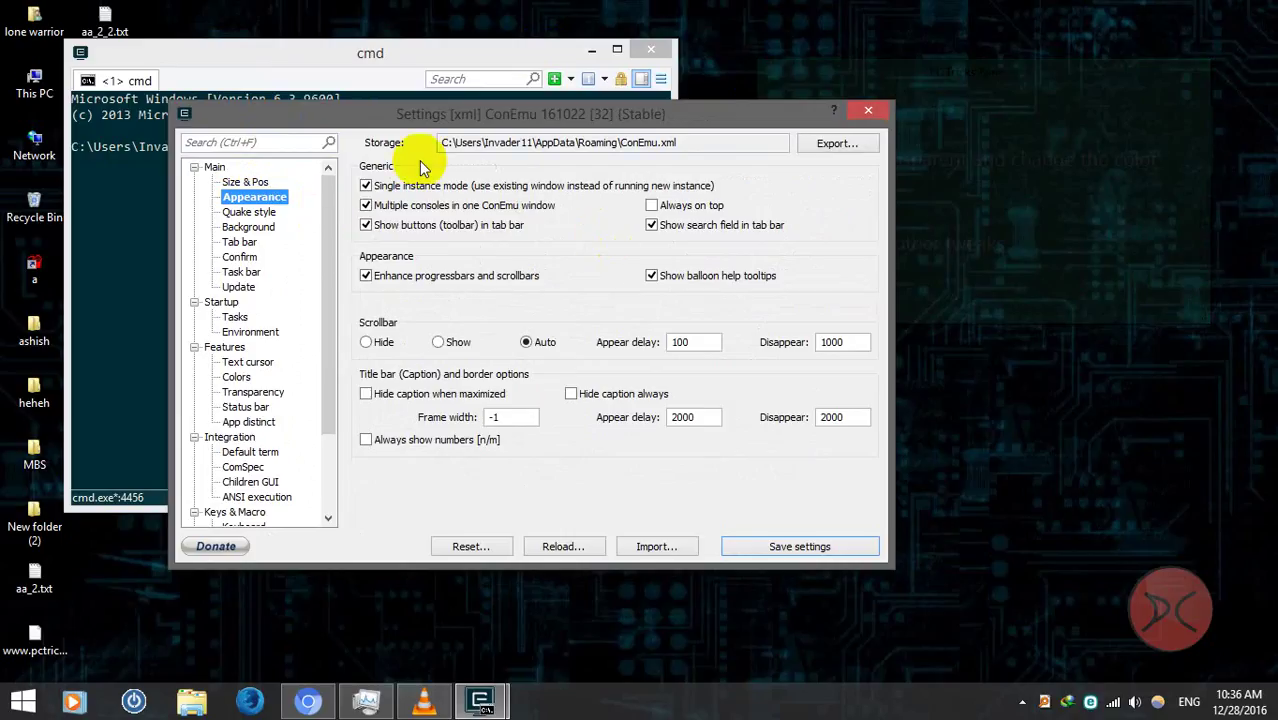
{"action": "left_click", "coordinate": [254, 227]}
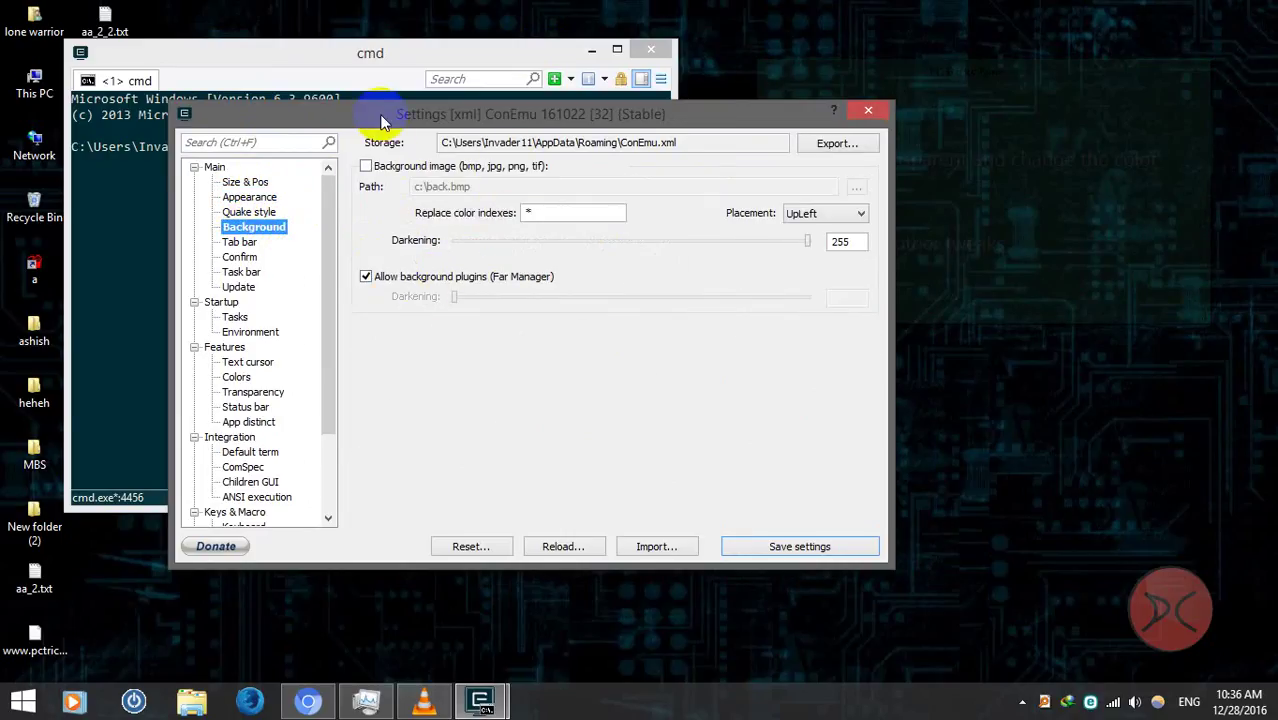
{"action": "left_click_drag", "start_coordinate": [342, 128], "coordinate": [351, 102]}
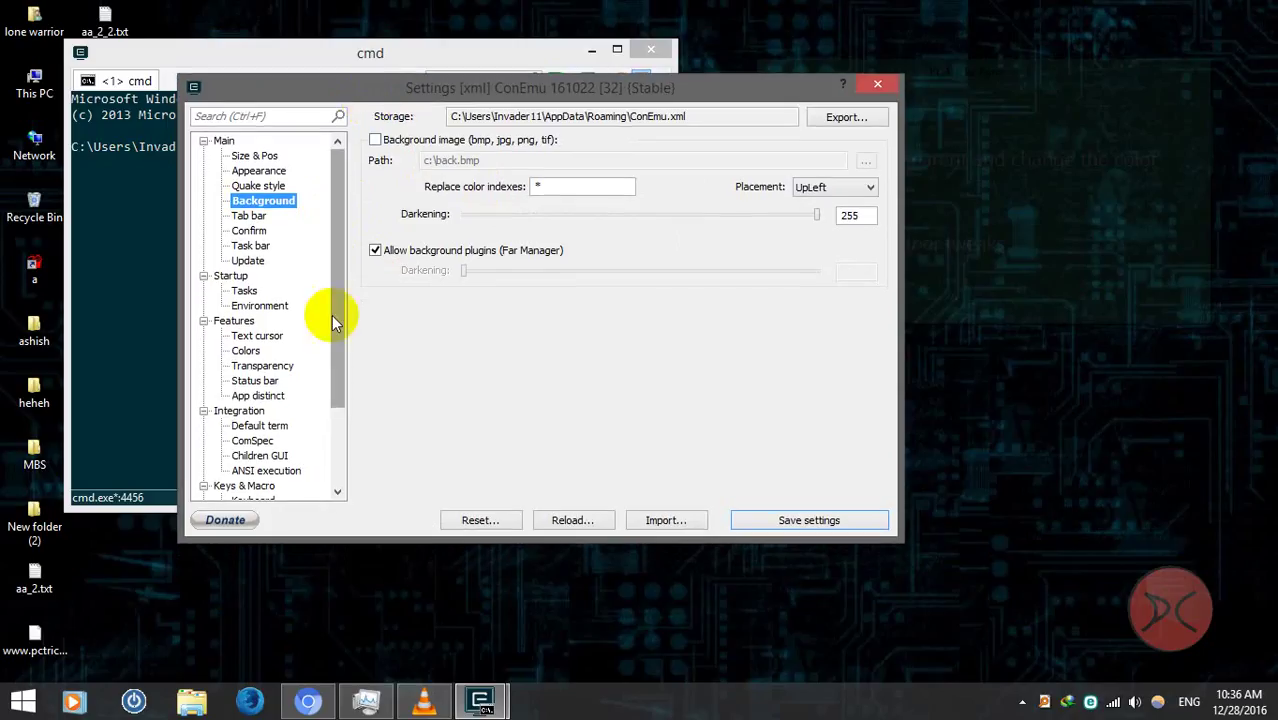
{"action": "left_click", "coordinate": [259, 305]}
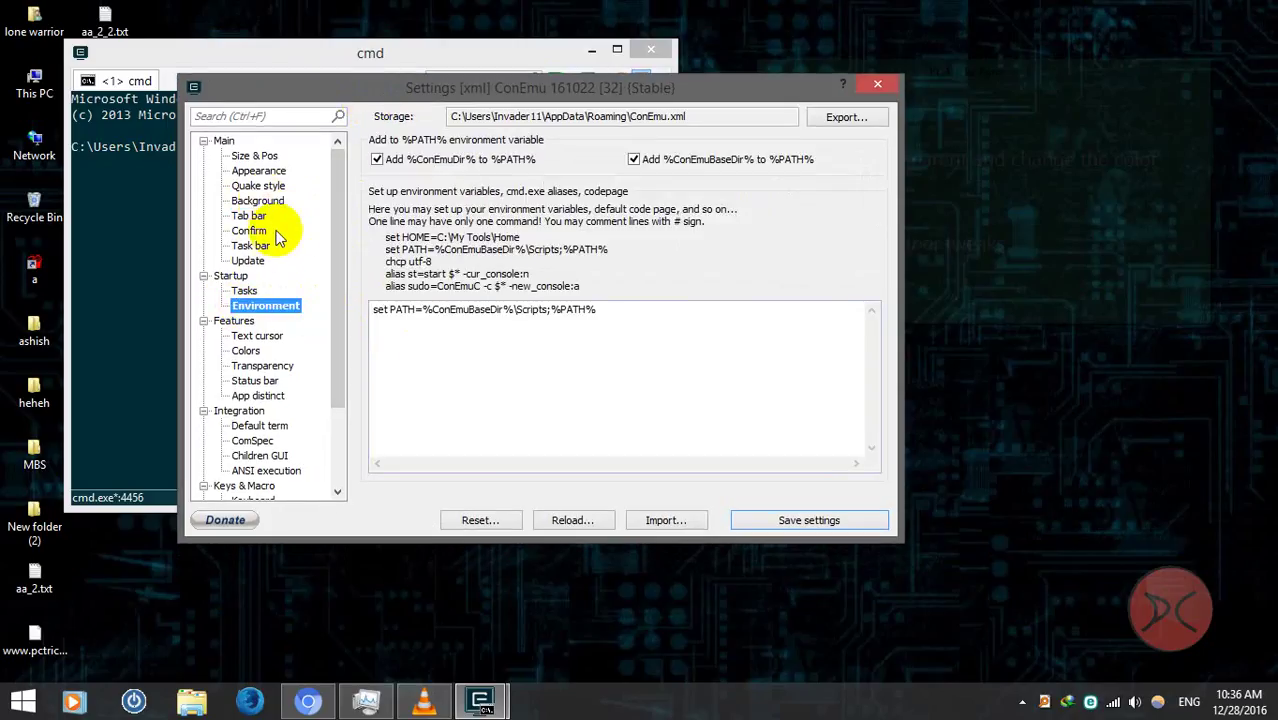
{"action": "left_click", "coordinate": [223, 140]}
Move the settings window away from the sticky note and add the note line "lets change the positon on tab to bottom,"
{"action": "left_click_drag", "start_coordinate": [322, 86], "coordinate": [262, 68]}
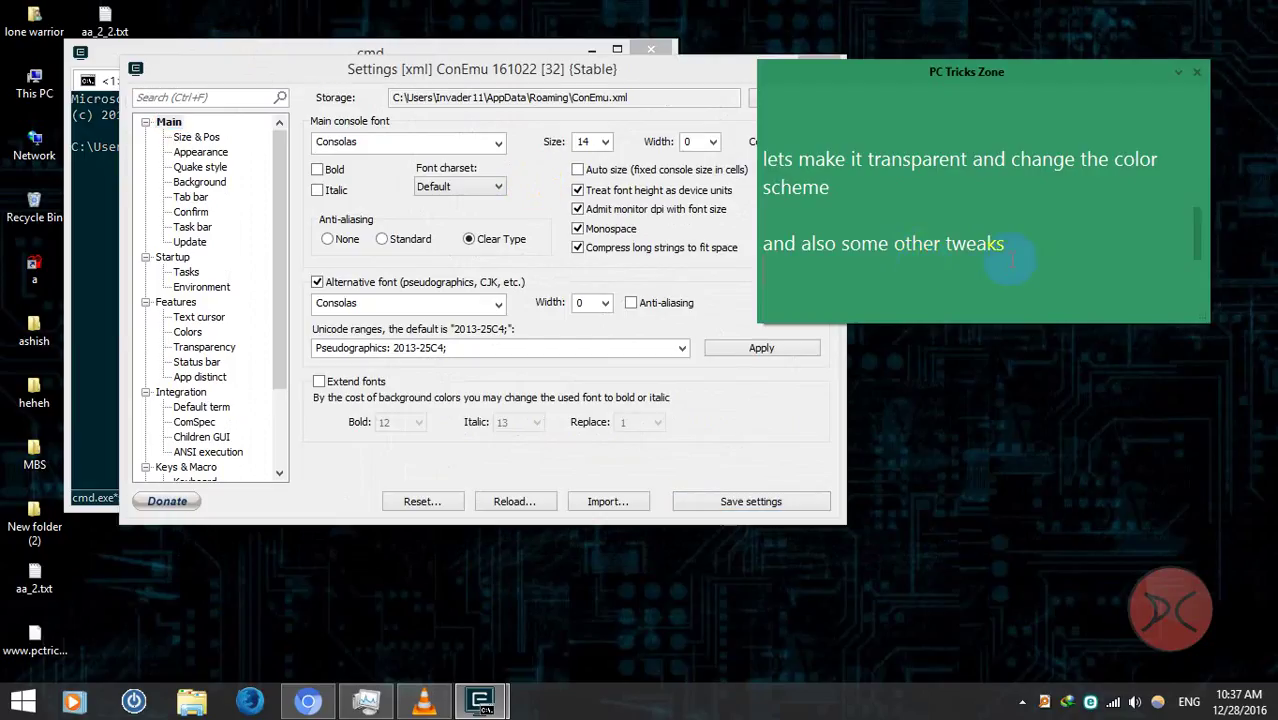
{"action": "scroll", "coordinate": [1000, 265], "scroll_direction": "down", "scroll_amount": 1}
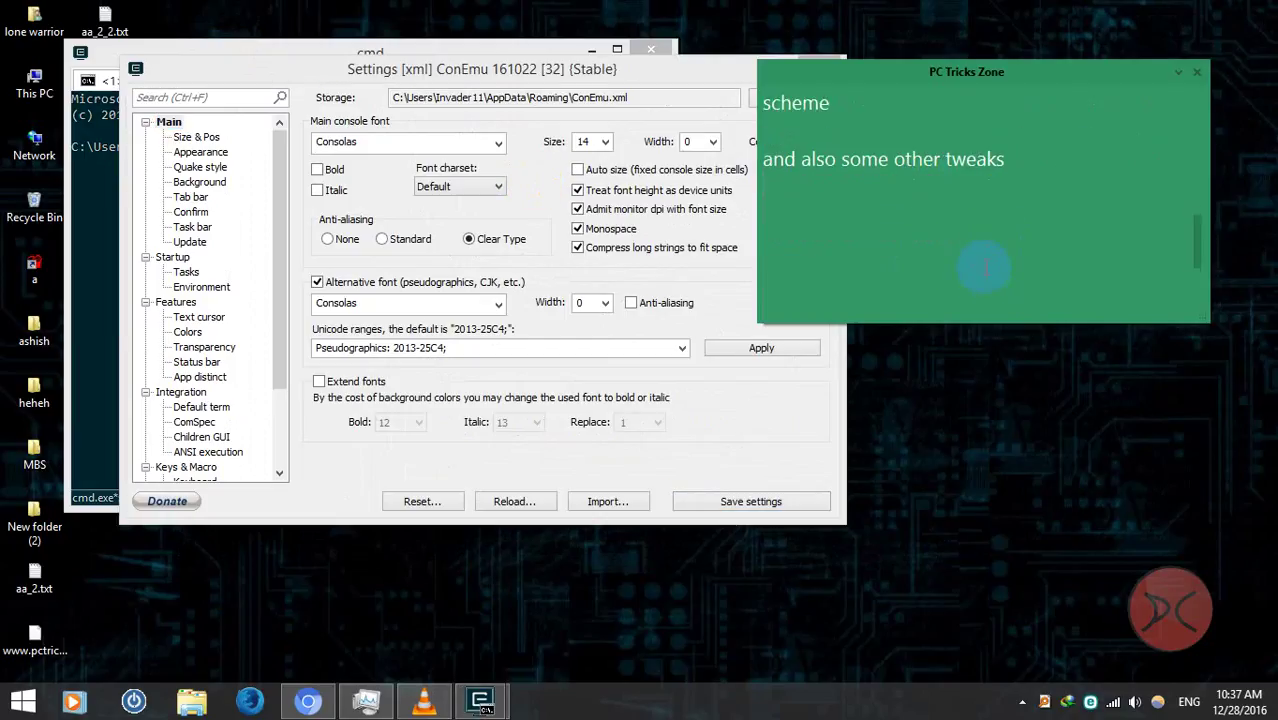
{"action": "left_click_drag", "start_coordinate": [399, 73], "coordinate": [382, 63]}
{"action": "mouse_move", "coordinate": [1013, 250]}
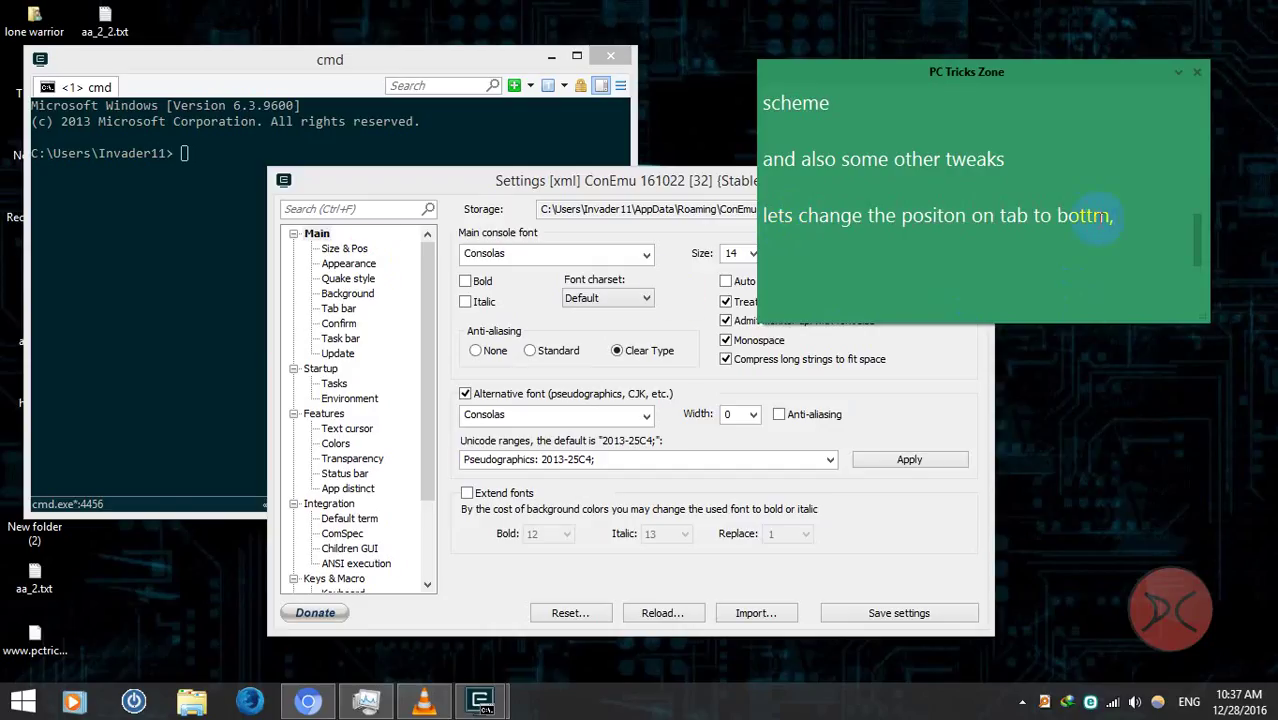
Enable "Tabs on bottom" in the Tab bar settings and move the settings window to reveal the console
{"action": "left_click", "coordinate": [348, 263]}
{"action": "left_click", "coordinate": [348, 278]}
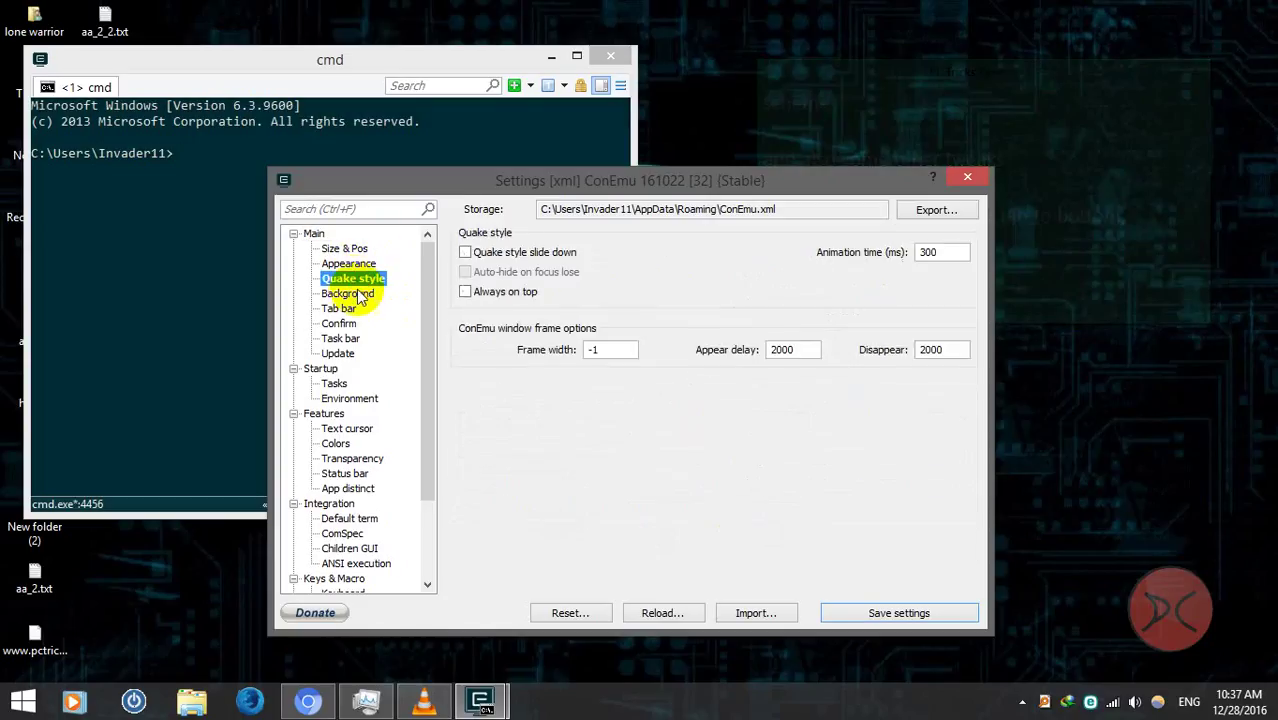
{"action": "left_click", "coordinate": [352, 293]}
{"action": "left_click", "coordinate": [345, 310]}
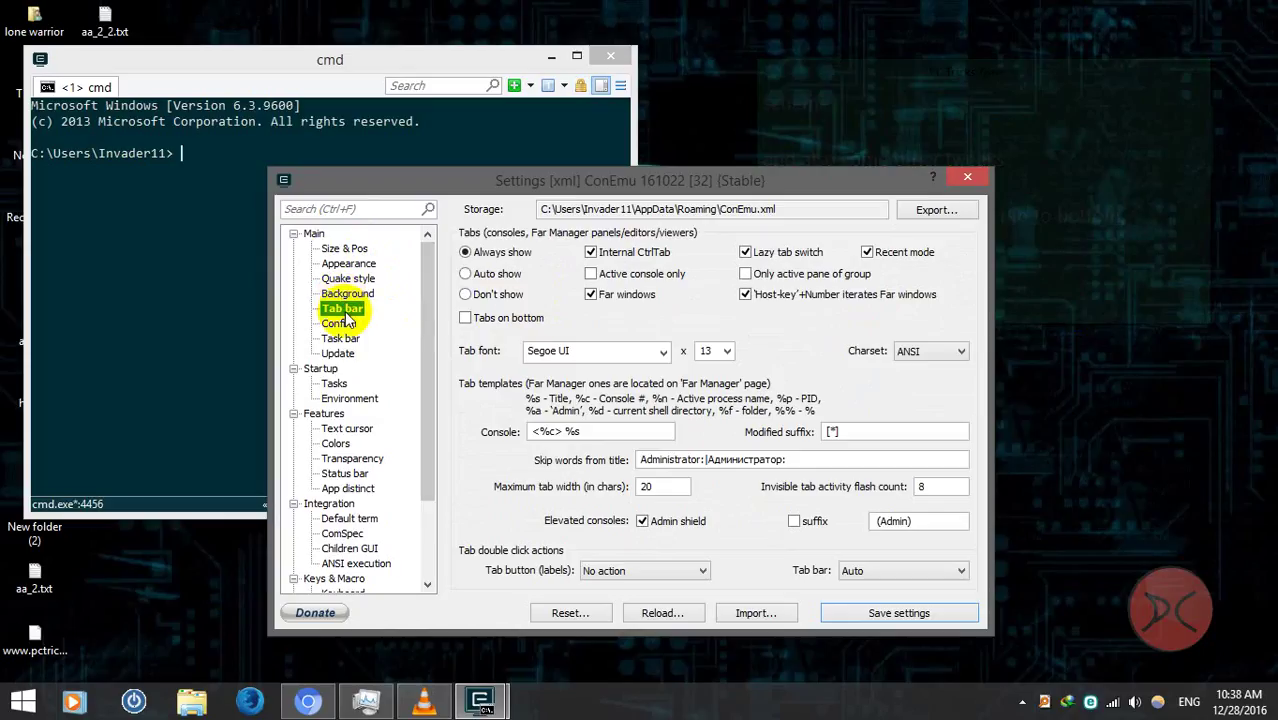
{"action": "left_click", "coordinate": [519, 320]}
{"action": "left_click_drag", "start_coordinate": [442, 184], "coordinate": [480, 108]}
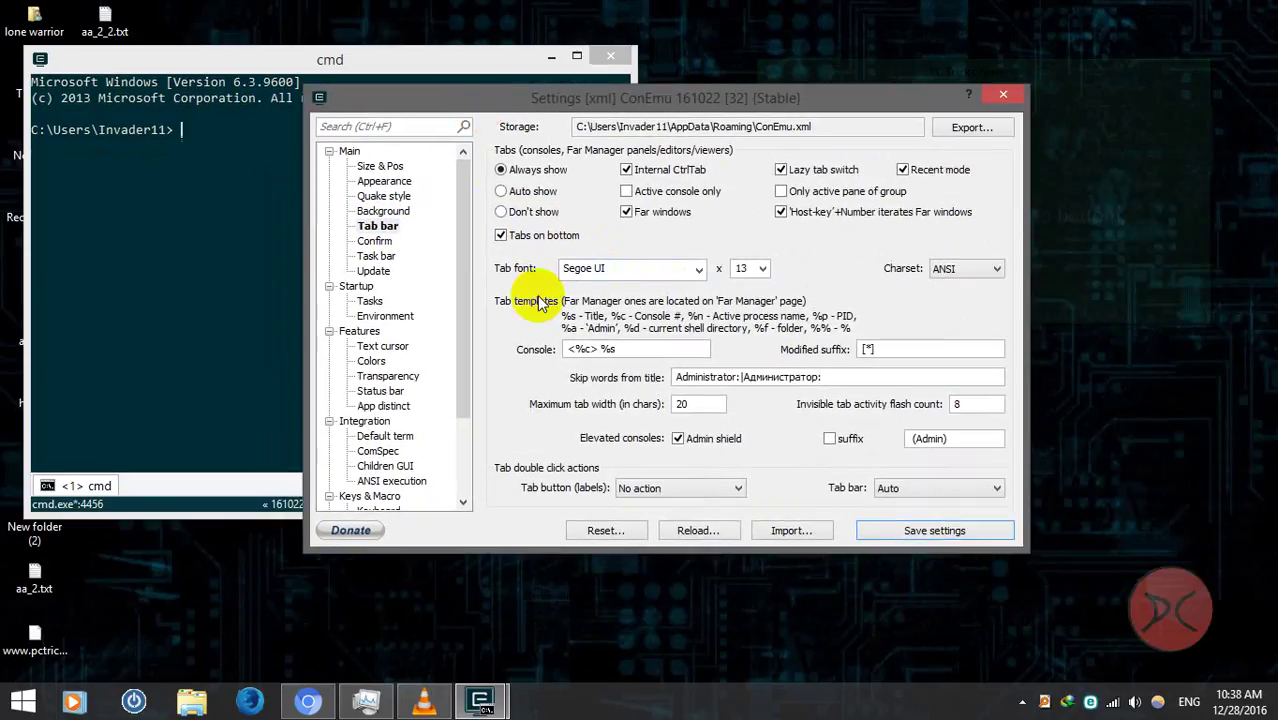
Add the note line "now transparancy" and enable "Active window transparency" in ConEmu's Transparency settings
{"action": "left_click", "coordinate": [390, 181]}
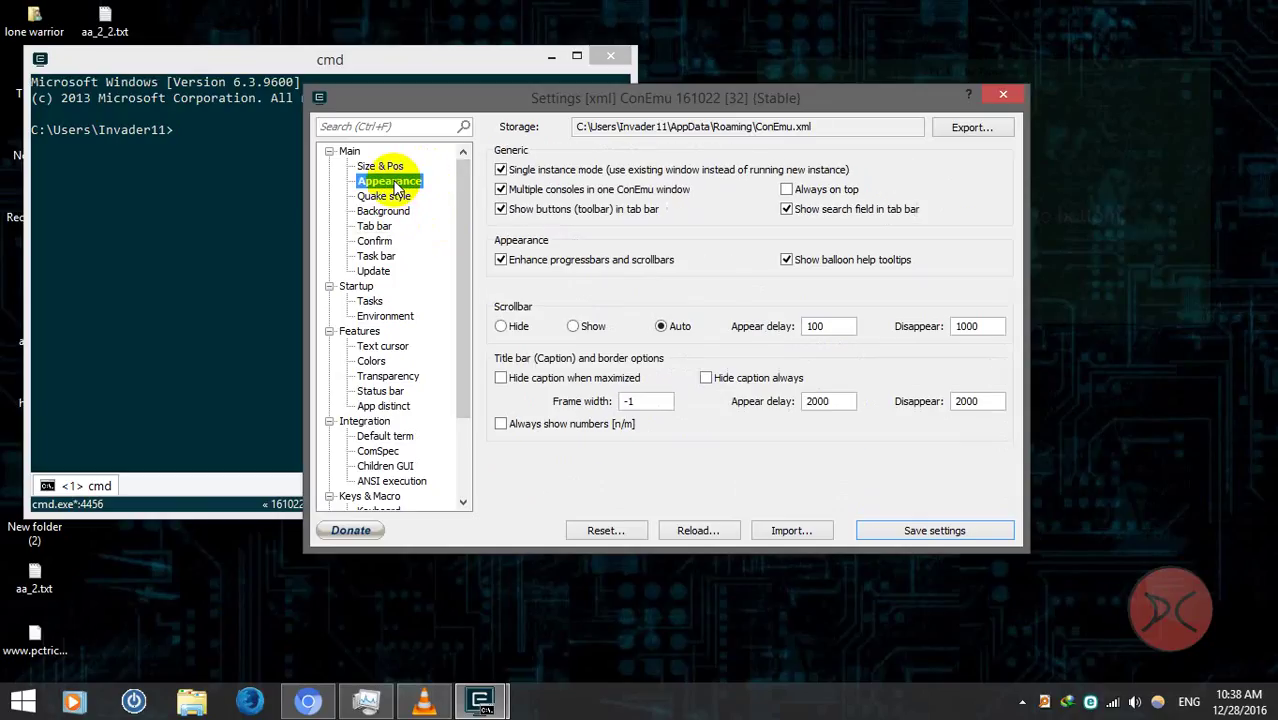
{"action": "left_click", "coordinate": [376, 226]}
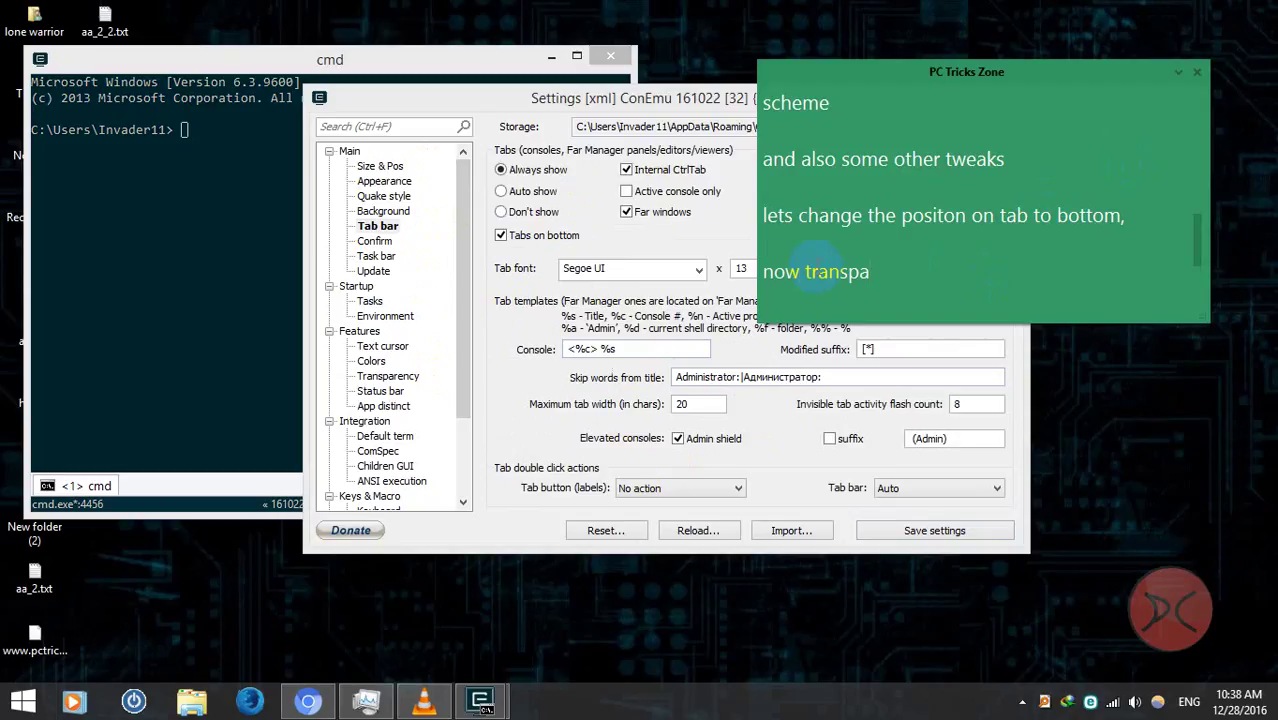
{"action": "left_click", "coordinate": [390, 376]}
{"action": "left_click", "coordinate": [536, 172]}
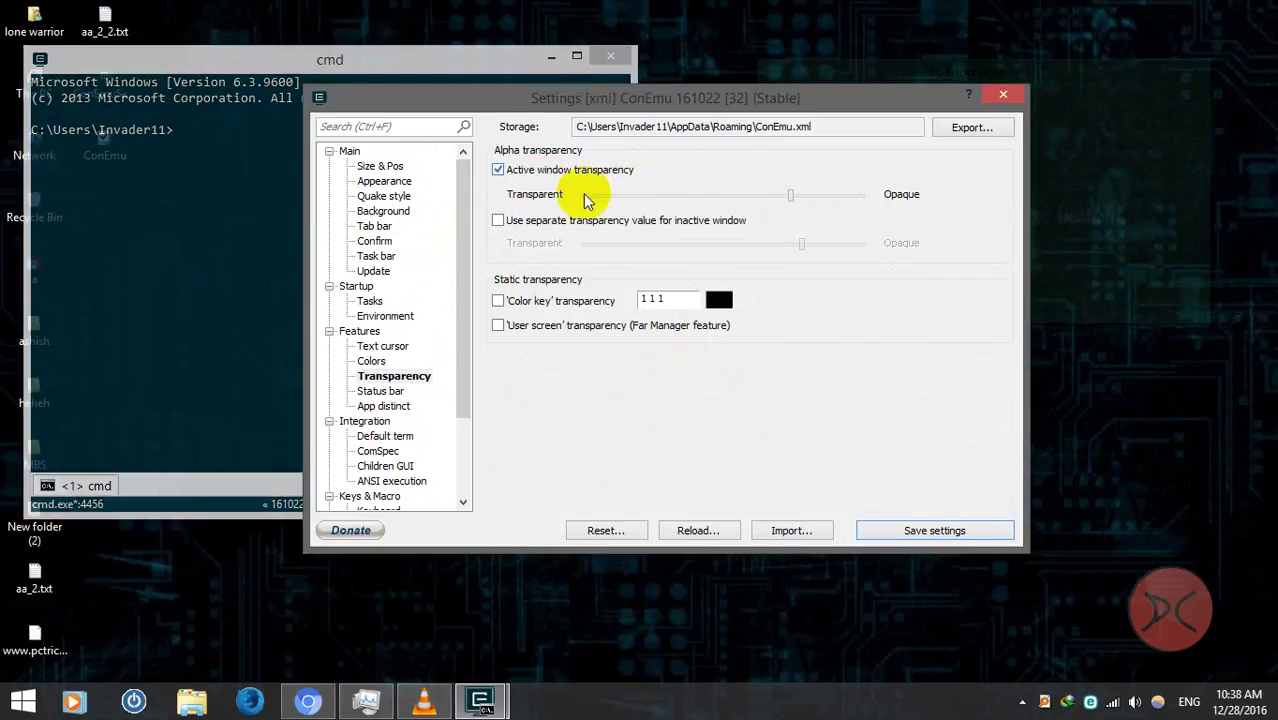
Snap the console window to the left half of the desktop and bring the whole settings window back into view
{"action": "left_click_drag", "start_coordinate": [616, 97], "coordinate": [592, 403]}
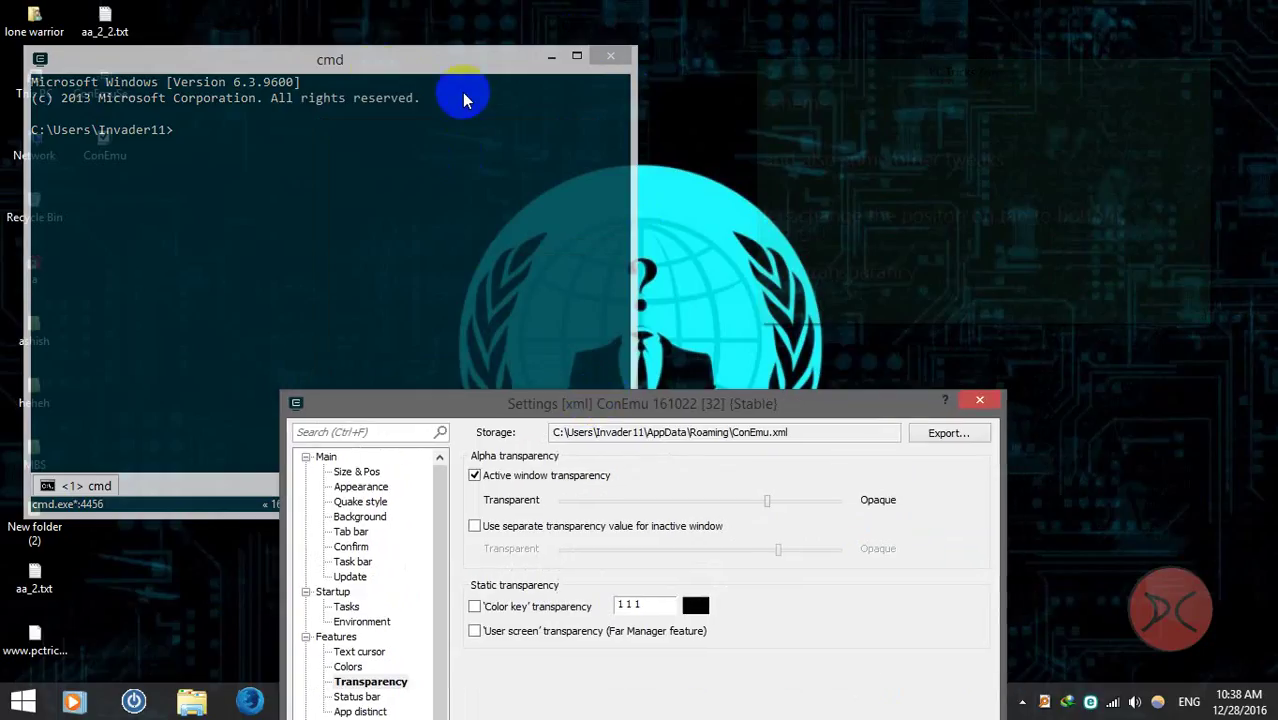
{"action": "left_click_drag", "start_coordinate": [465, 88], "coordinate": [1265, 158]}
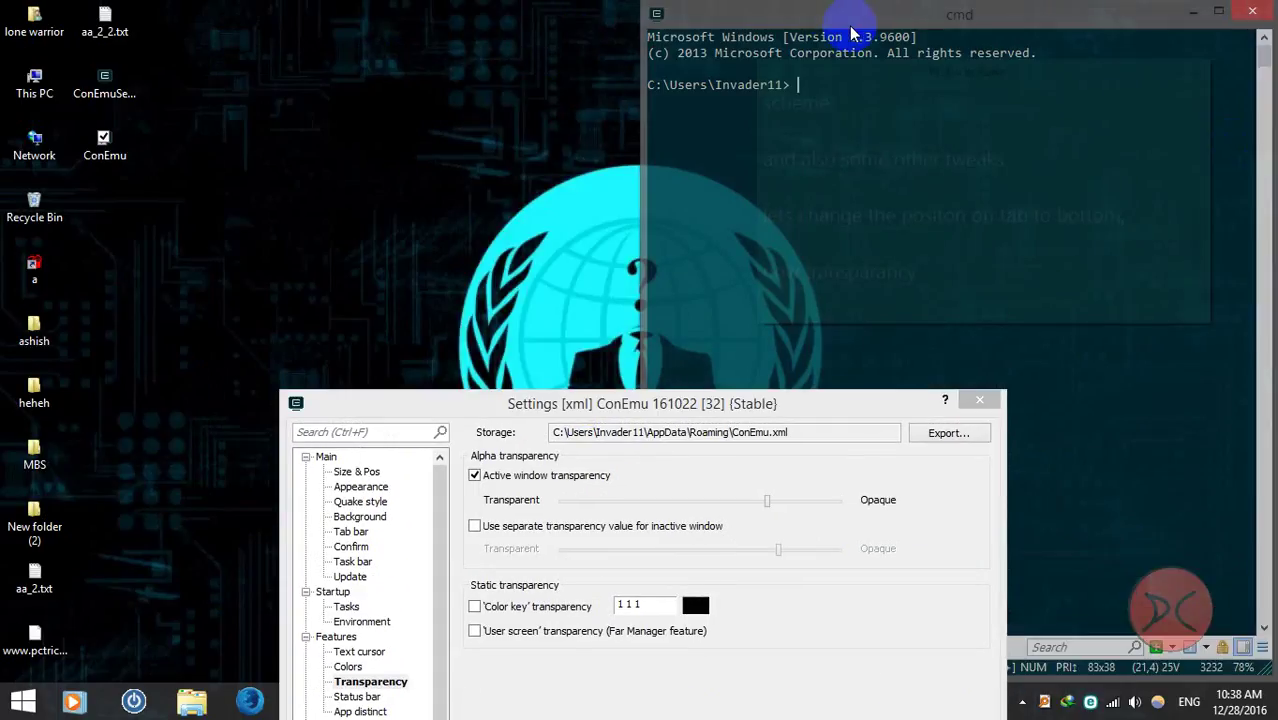
{"action": "key", "text": "super+Left"}
{"action": "left_click", "coordinate": [558, 402]}
{"action": "left_click_drag", "start_coordinate": [558, 402], "coordinate": [594, 120]}
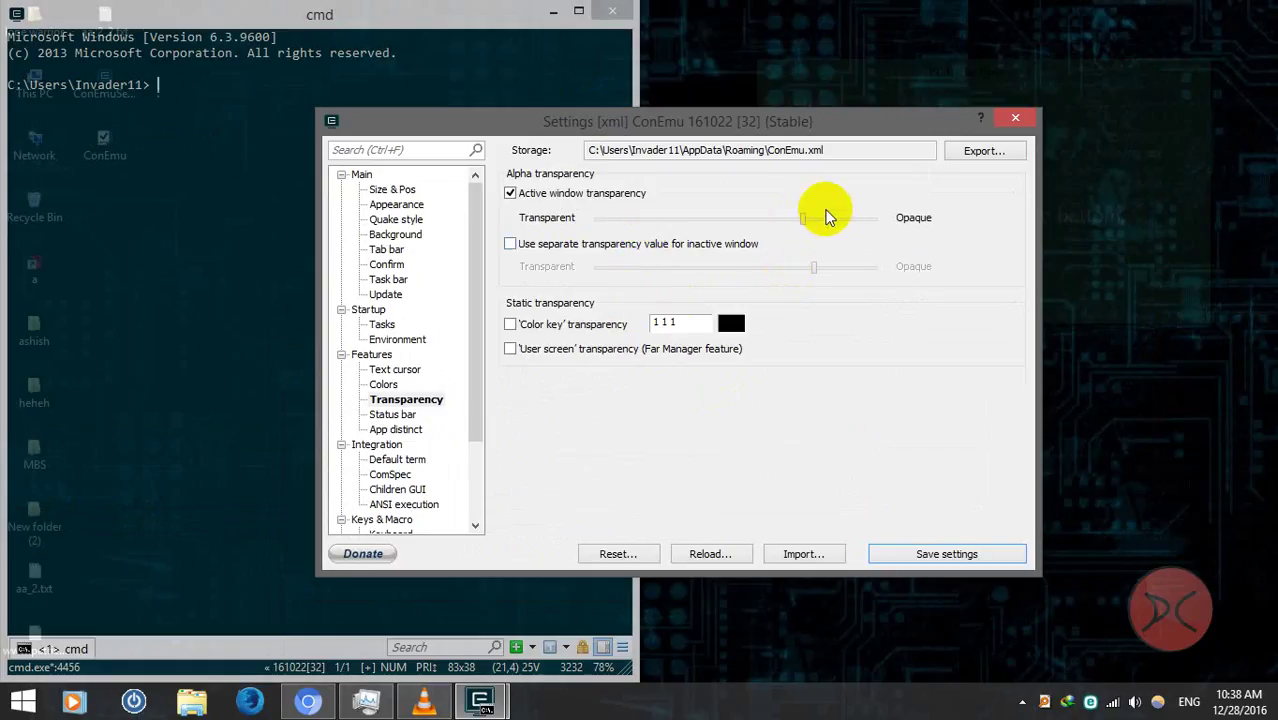
Make the console more see-through by setting the active window transparency to 65%, keeping the settings window clear of it
{"action": "left_click_drag", "start_coordinate": [802, 218], "coordinate": [743, 218]}
{"action": "left_click_drag", "start_coordinate": [594, 133], "coordinate": [673, 147]}
{"action": "left_click_drag", "start_coordinate": [821, 231], "coordinate": [838, 238]}
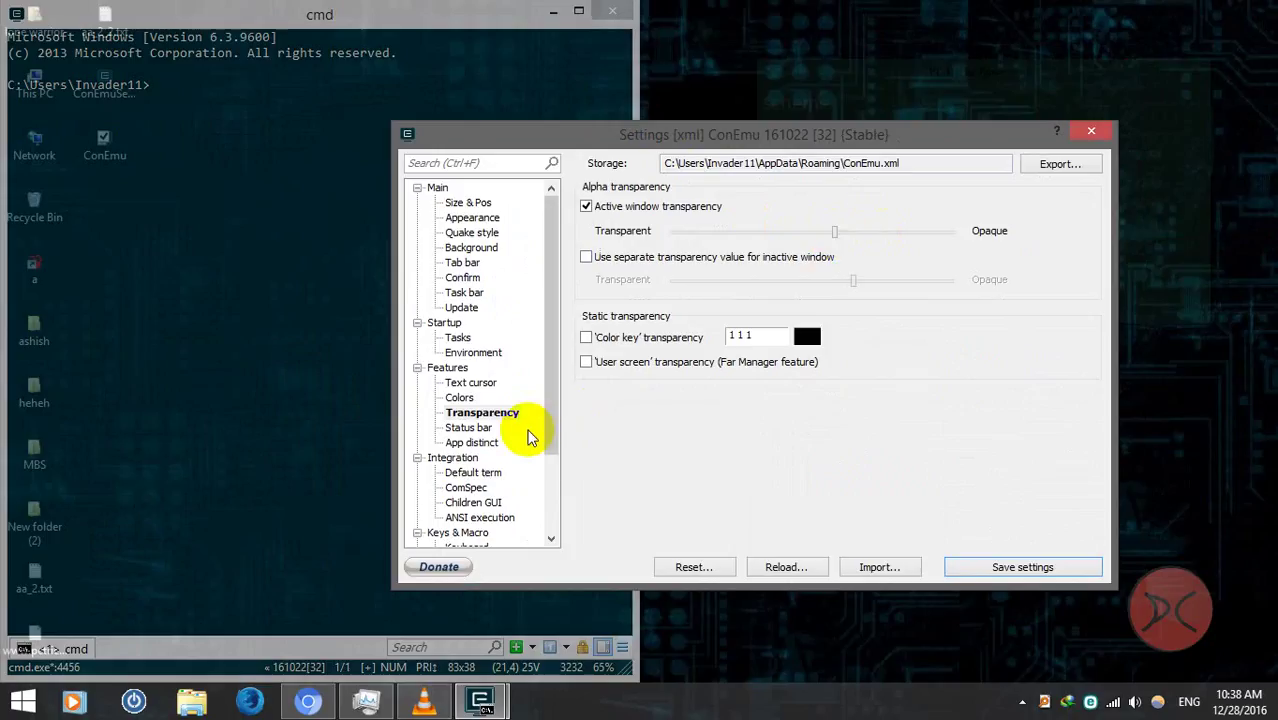
Turn off "Show status bar" in the Status bar settings, comparing the console with and without it
{"action": "left_click", "coordinate": [466, 427]}
{"action": "left_click", "coordinate": [591, 186]}
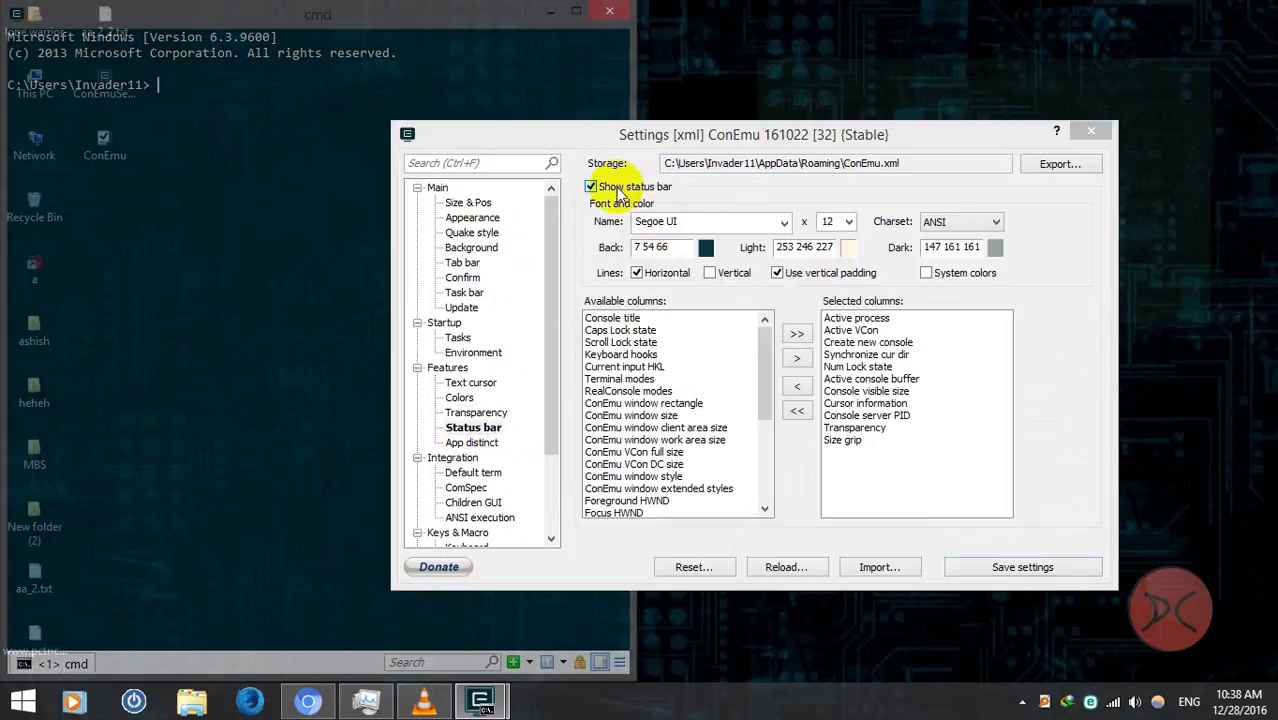
{"action": "left_click", "coordinate": [591, 186]}
{"action": "left_click", "coordinate": [325, 640]}
{"action": "left_click", "coordinate": [138, 455]}
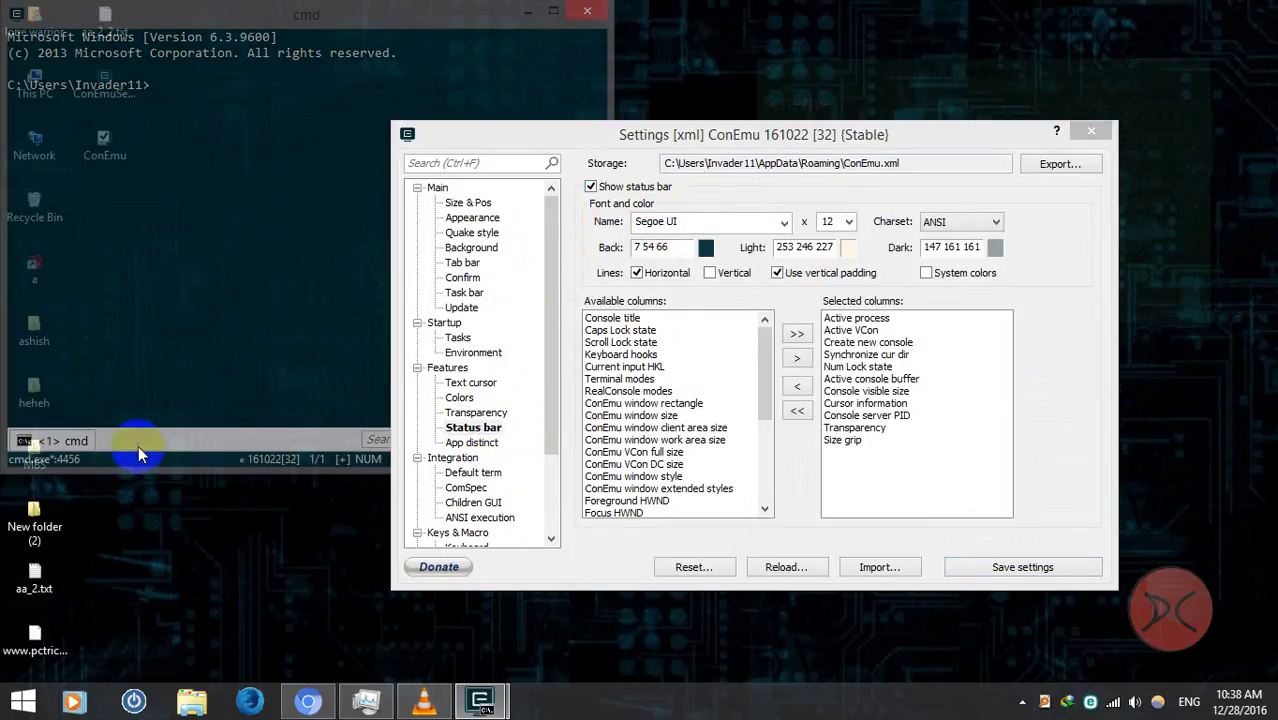
{"action": "left_click", "coordinate": [591, 186]}
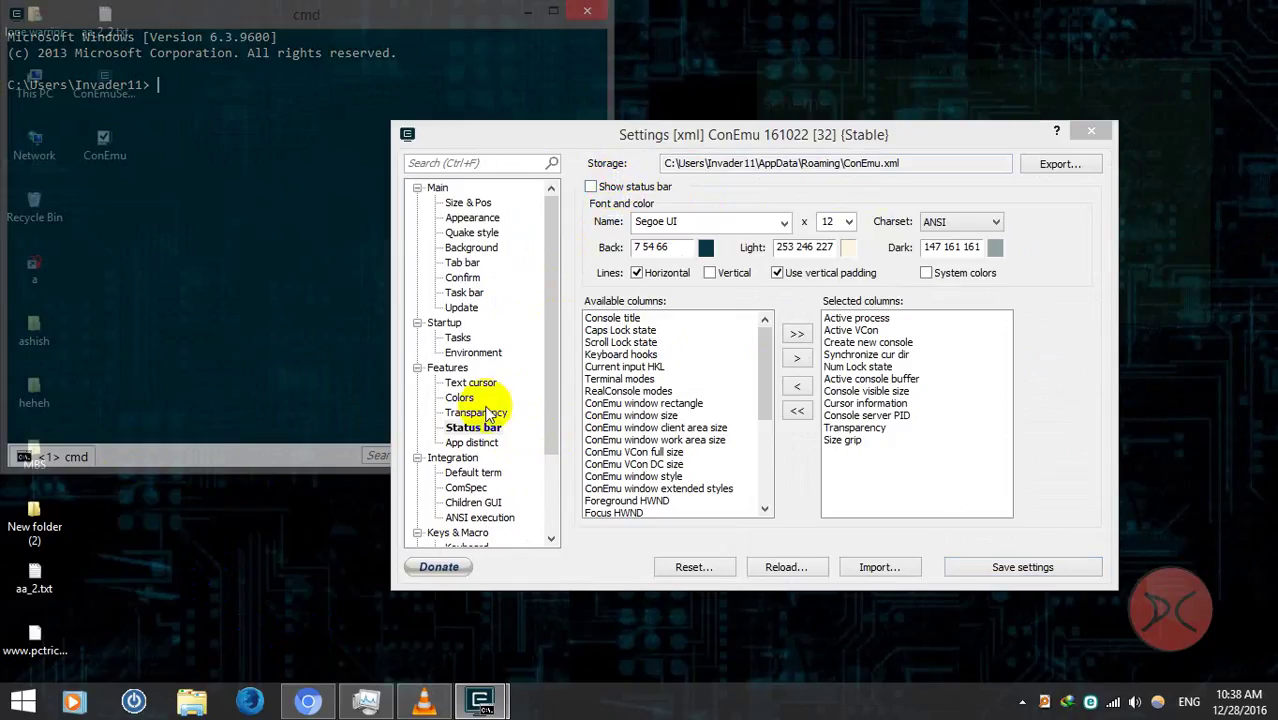
Apply the <Monokai> color scheme in the Colors settings, snap the console back to the left half, and save the settings
{"action": "left_click", "coordinate": [478, 502]}
{"action": "scroll", "coordinate": [490, 500], "scroll_direction": "down", "scroll_amount": 3}
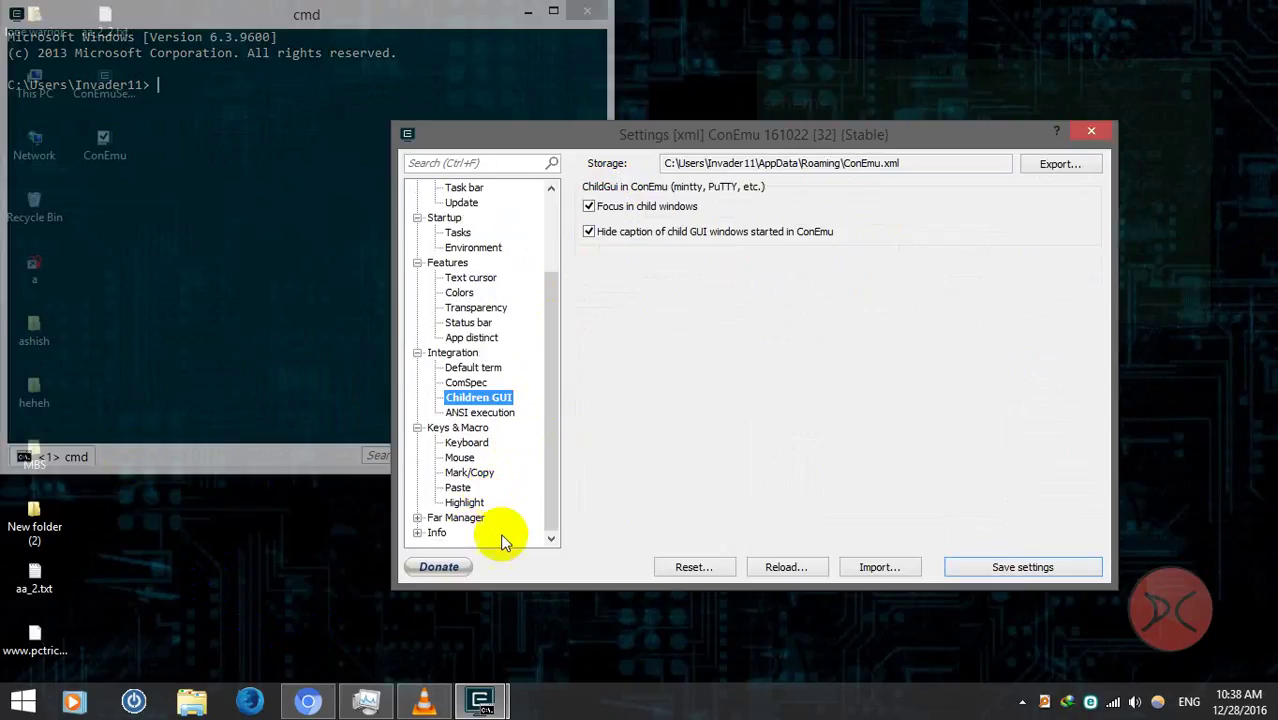
{"action": "left_click", "coordinate": [480, 309]}
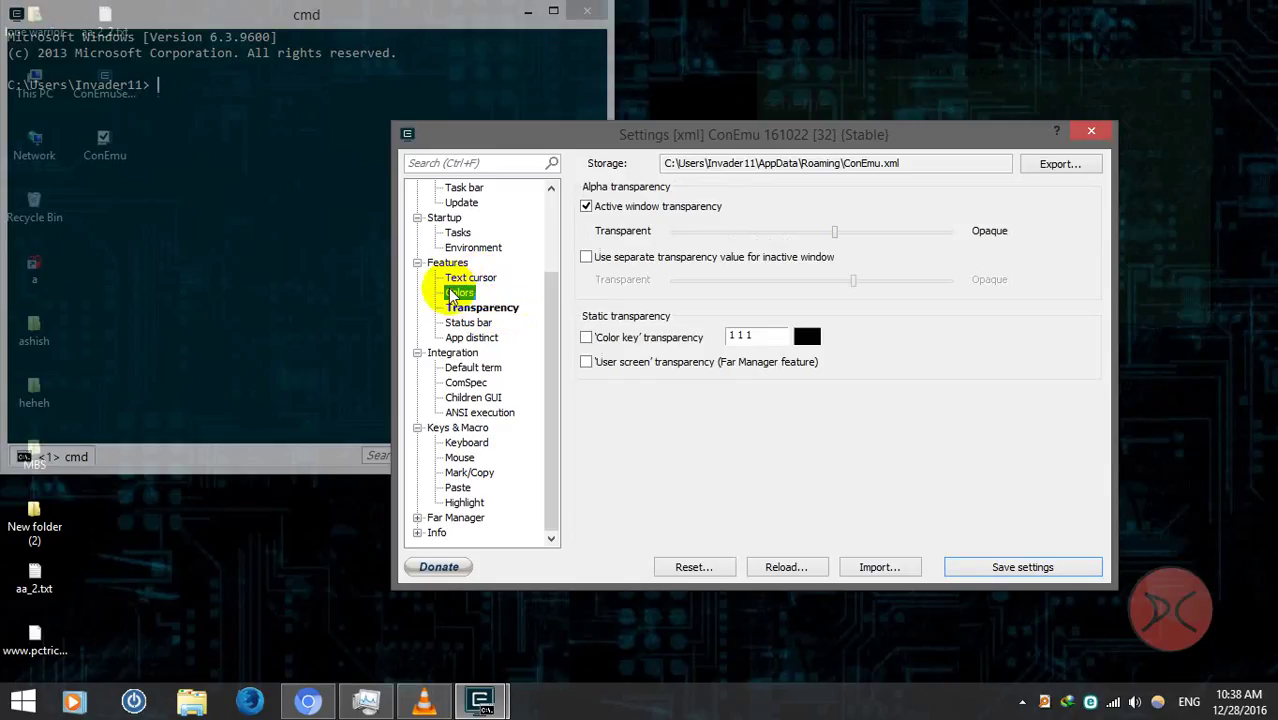
{"action": "left_click", "coordinate": [460, 292]}
{"action": "left_click", "coordinate": [939, 191]}
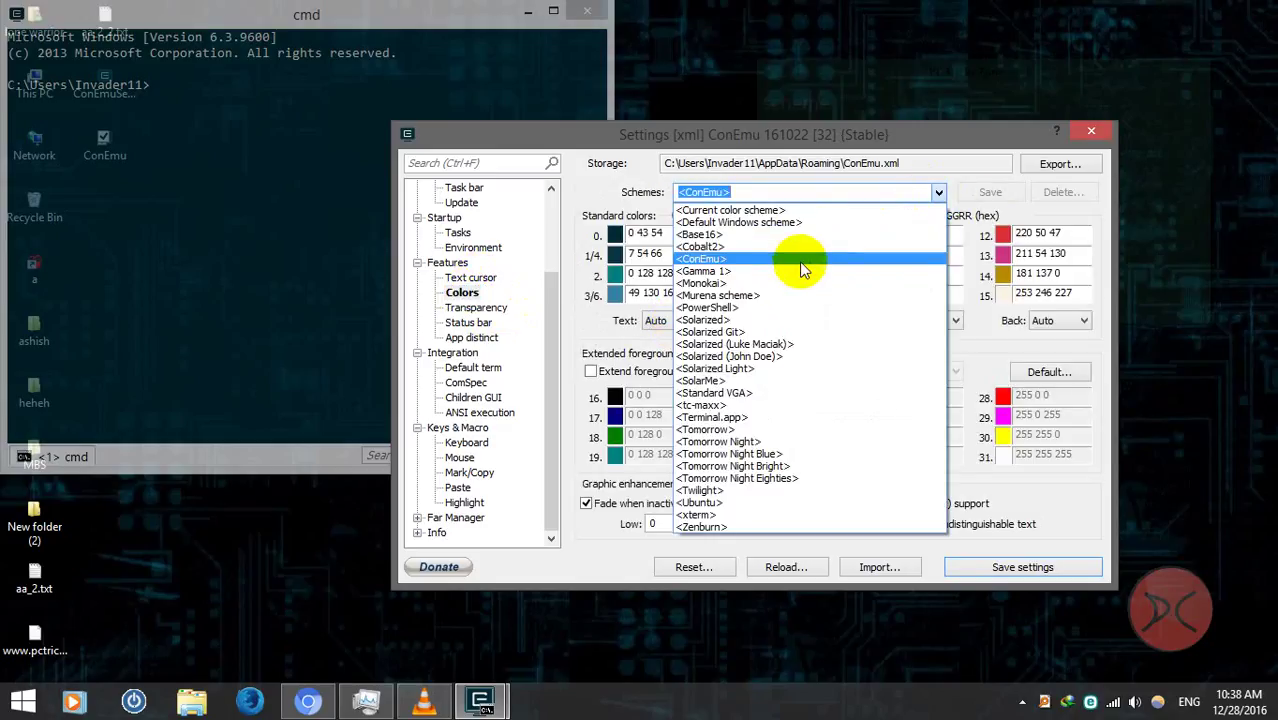
{"action": "left_click", "coordinate": [703, 283]}
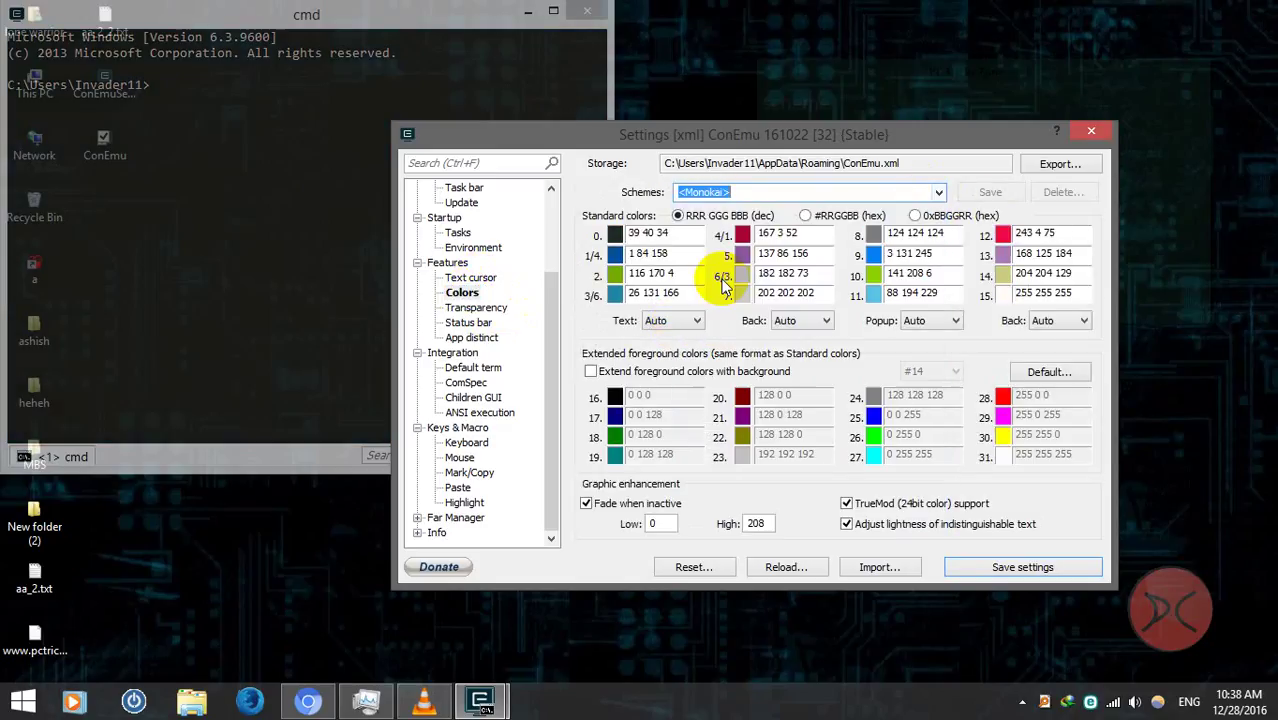
{"action": "left_click_drag", "start_coordinate": [320, 18], "coordinate": [297, 28]}
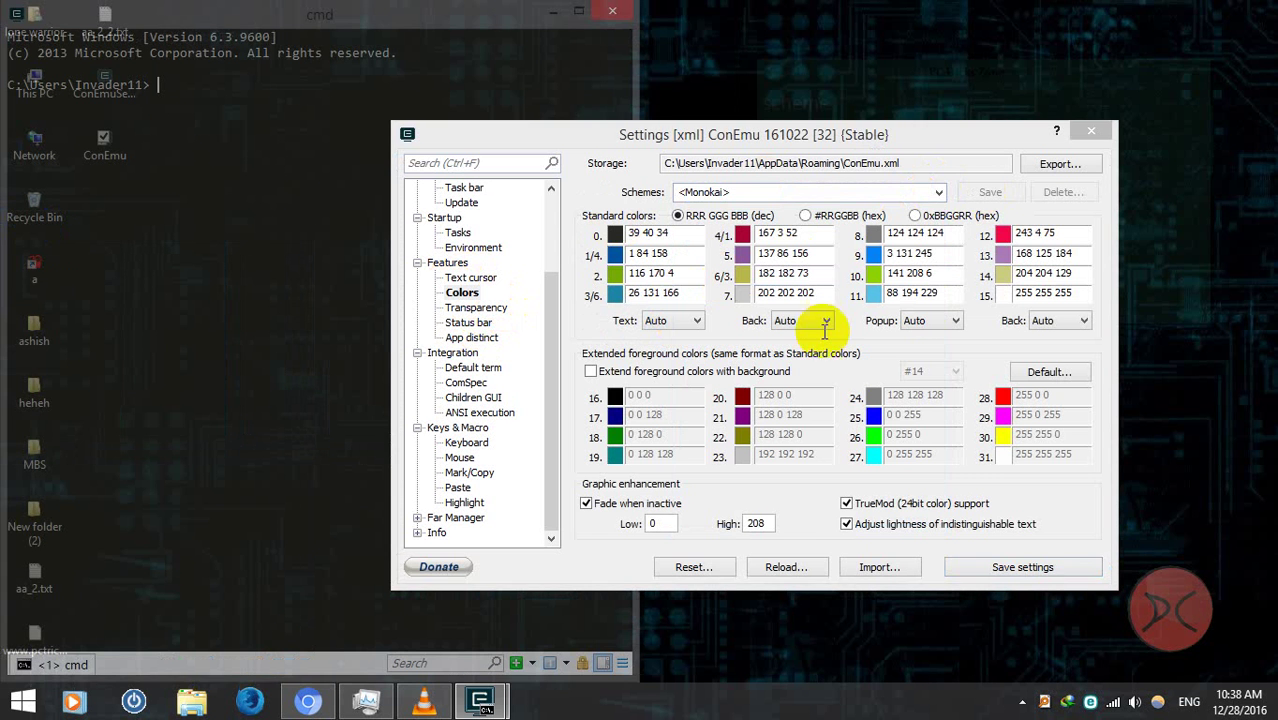
{"action": "left_click", "coordinate": [1010, 567]}
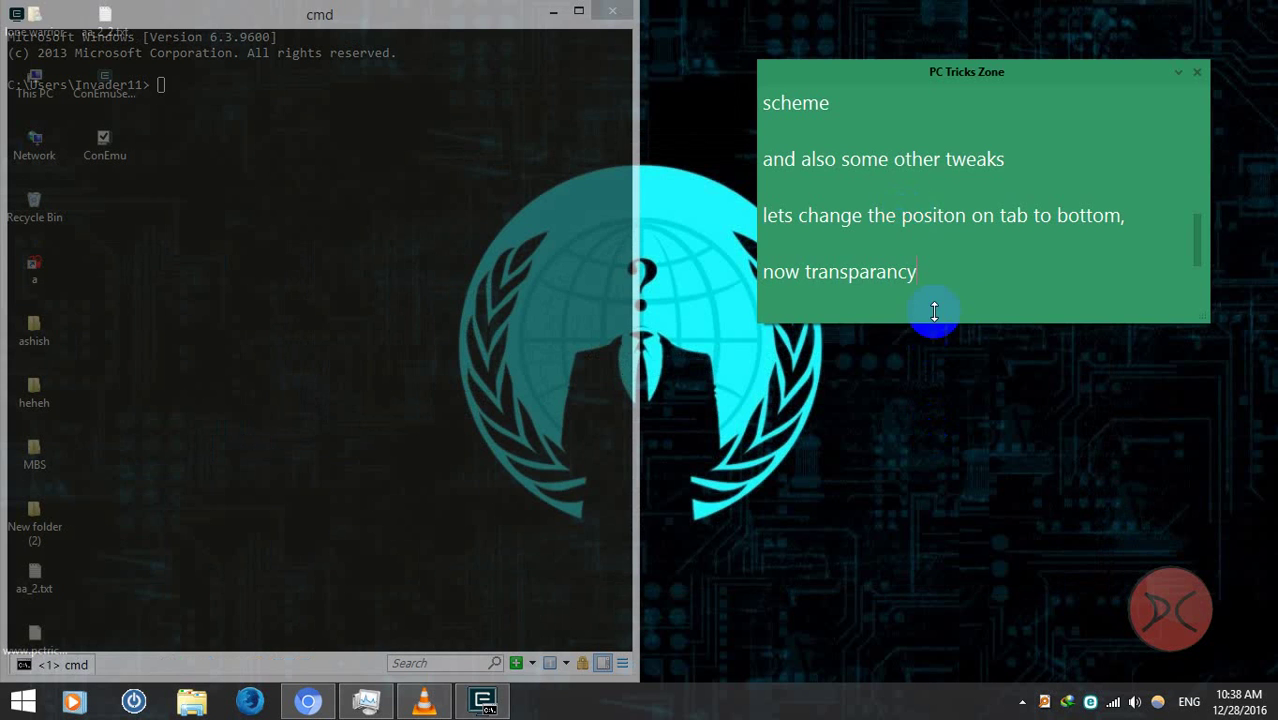
Make the console slightly more opaque with the active window transparency setting, save the settings, and move the console toward the desktop's center
{"action": "mouse_move", "coordinate": [442, 20]}
{"action": "left_mouse_down"}
{"action": "mouse_move", "coordinate": [560, 3]}
{"action": "mouse_move", "coordinate": [528, 45]}
{"action": "mouse_move", "coordinate": [530, 88]}
{"action": "mouse_move", "coordinate": [2, 210]}
{"action": "left_mouse_up"}
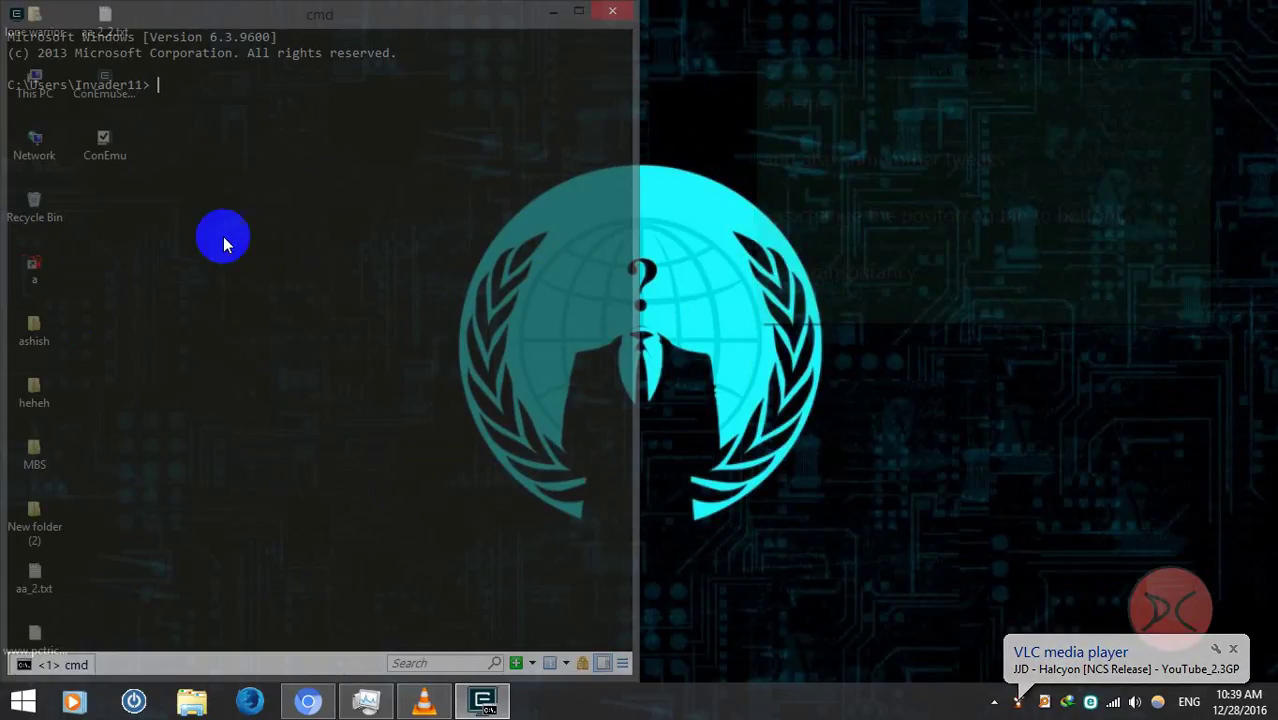
{"action": "left_click", "coordinate": [622, 662]}
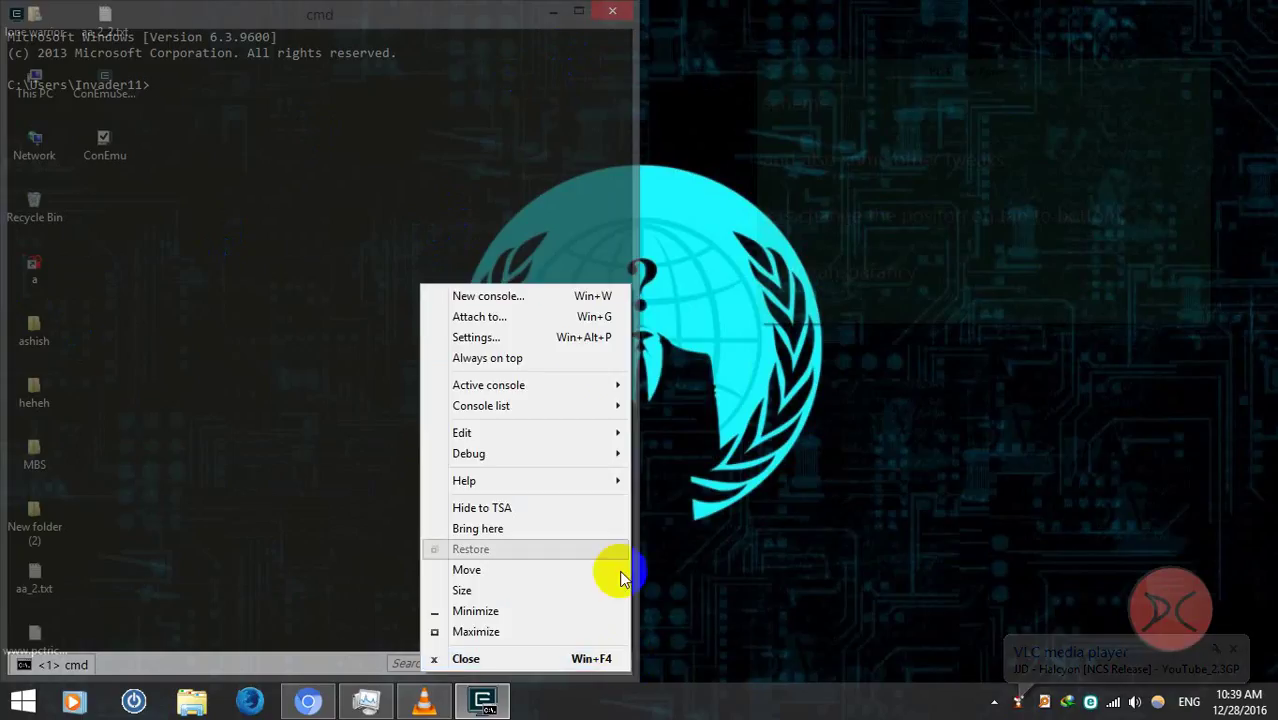
{"action": "left_click", "coordinate": [511, 340]}
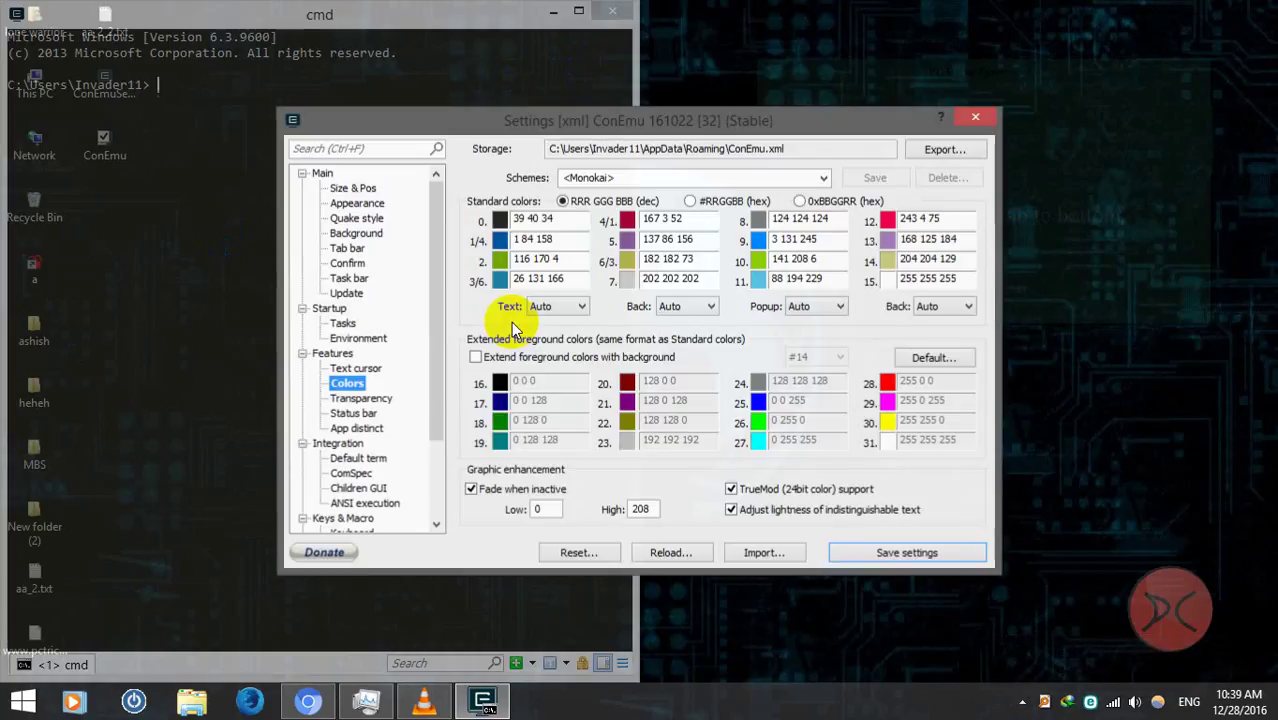
{"action": "left_click", "coordinate": [368, 398]}
{"action": "left_click", "coordinate": [745, 217]}
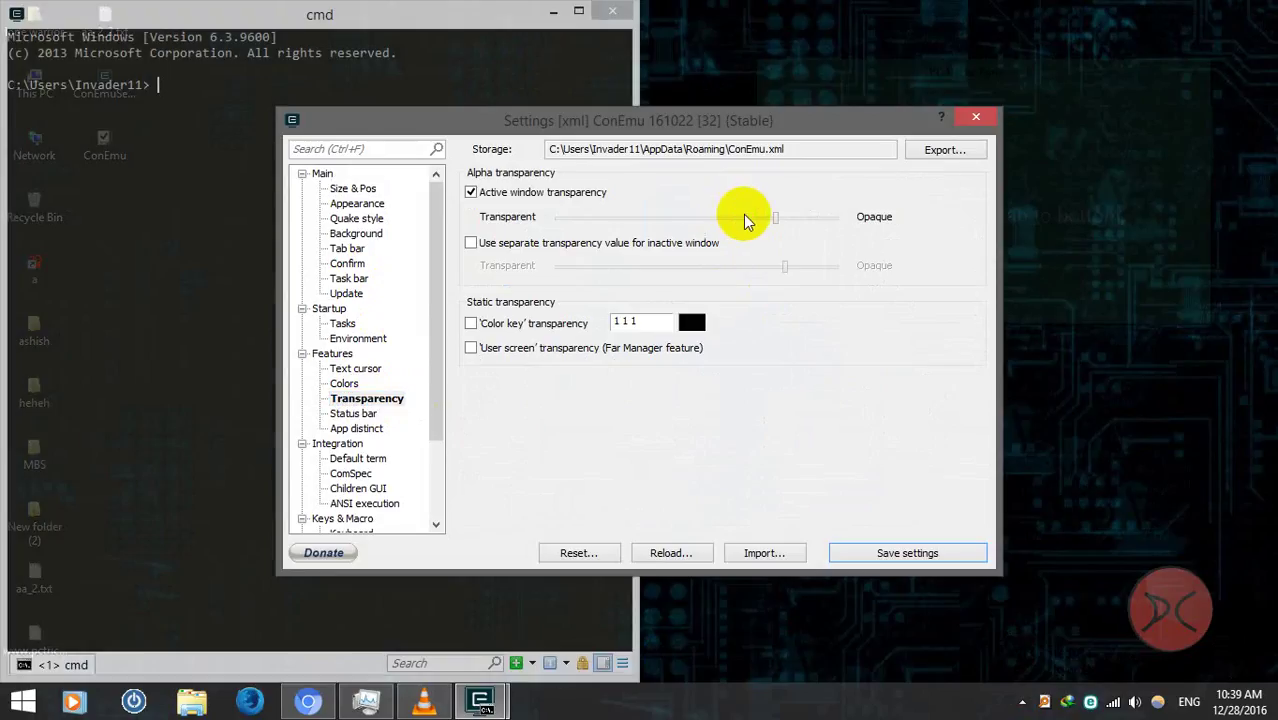
{"action": "left_click", "coordinate": [884, 552]}
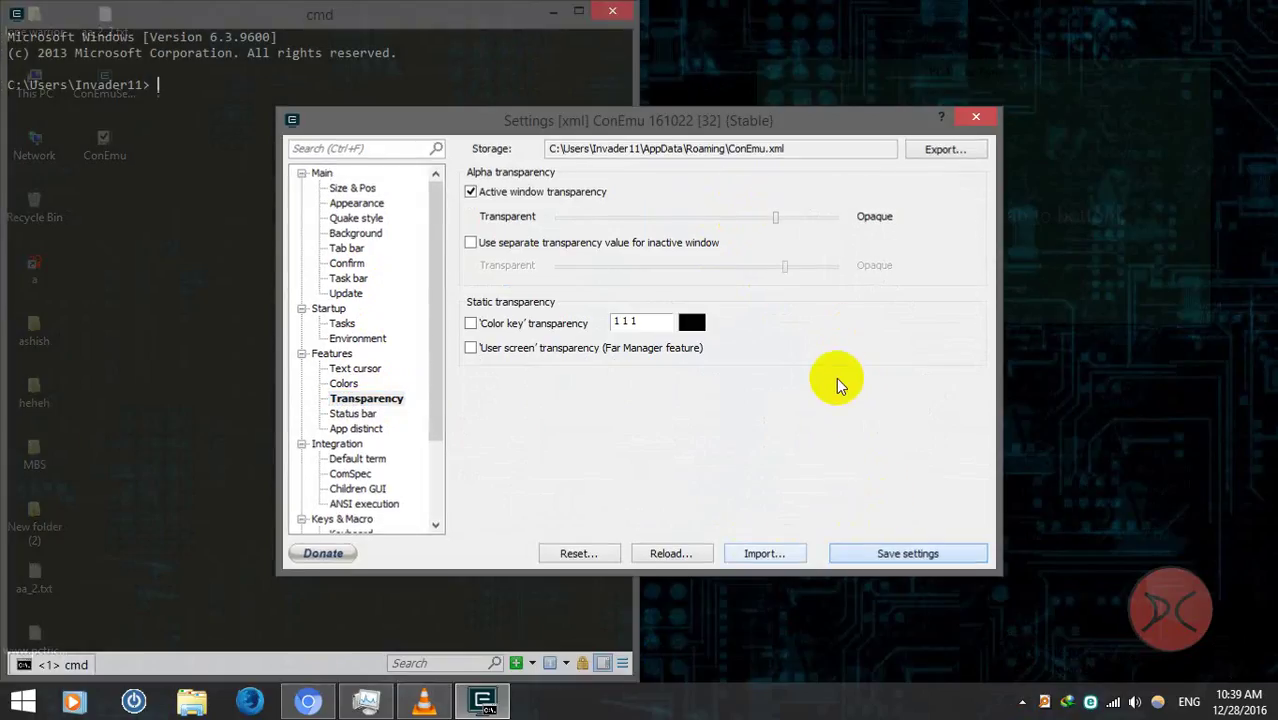
{"action": "left_click_drag", "start_coordinate": [432, 34], "coordinate": [591, 108]}
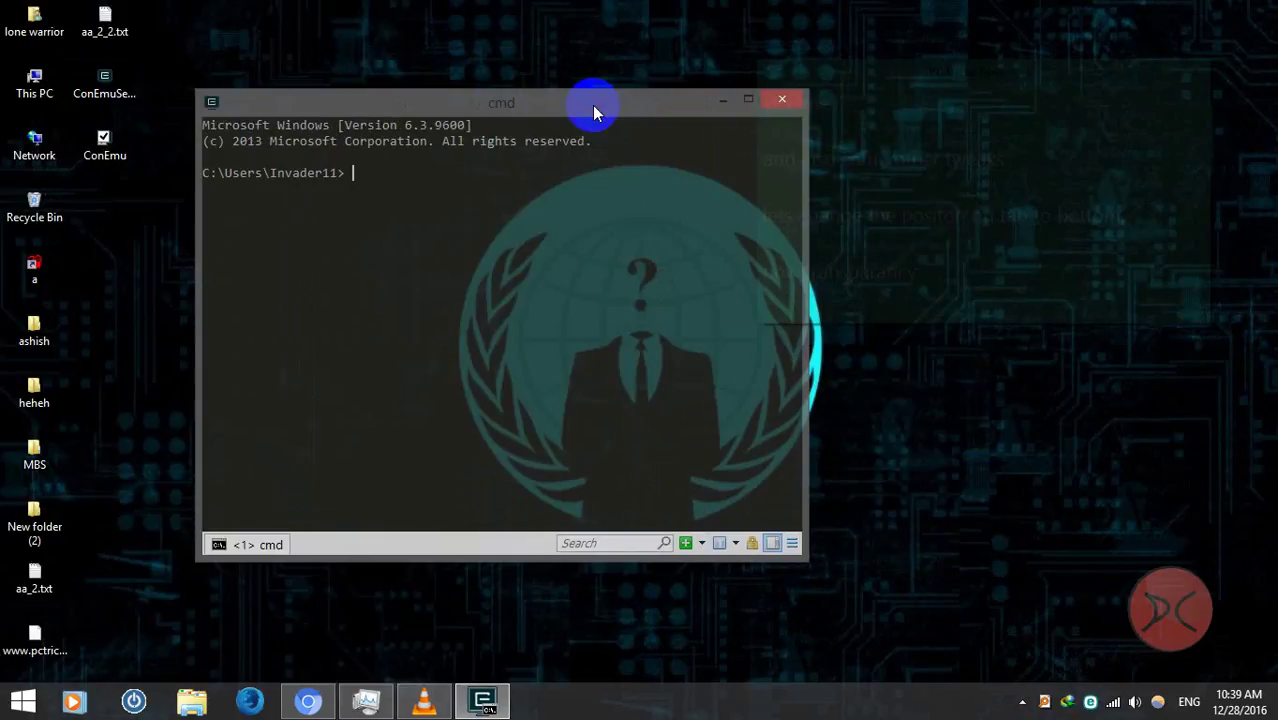
Add the sticky-note lines "now we got our cmd like linux (transparant)" and "you can even set image as background", and start "i will just put m"
{"action": "key", "text": "Return"}
{"action": "key", "text": "Return"}
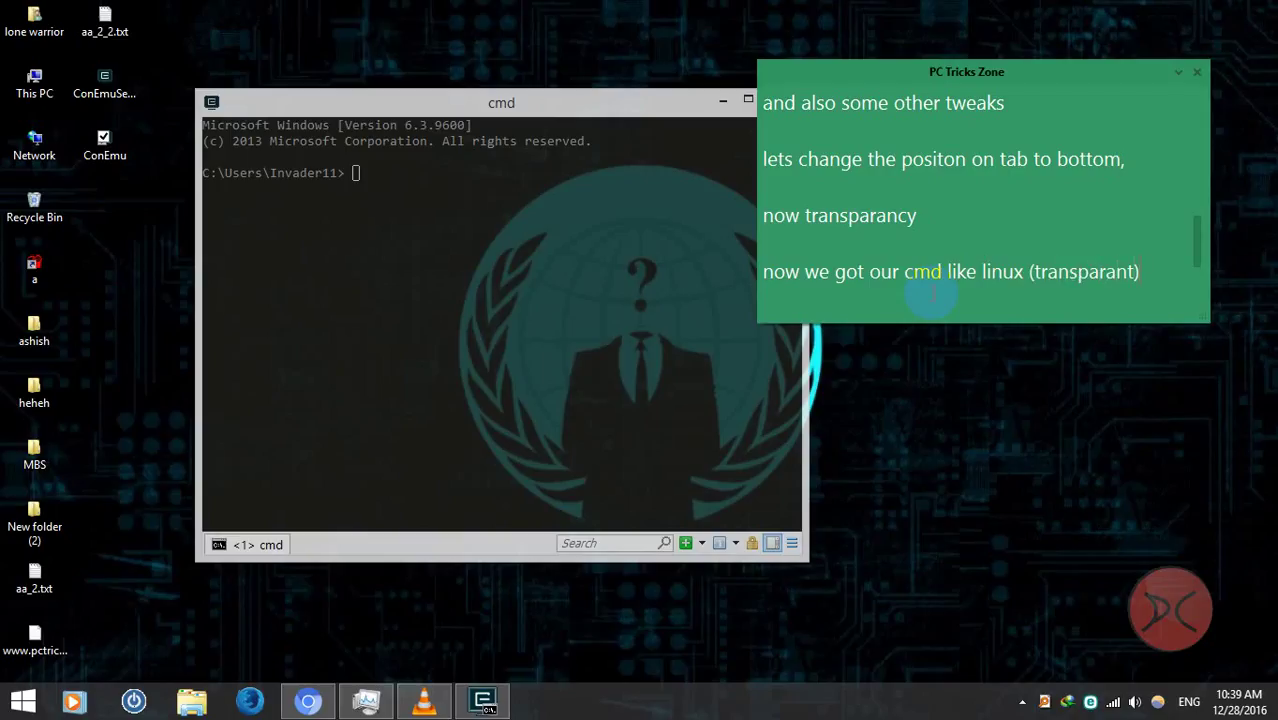
{"action": "key", "text": "Return"}
{"action": "key", "text": "Return"}
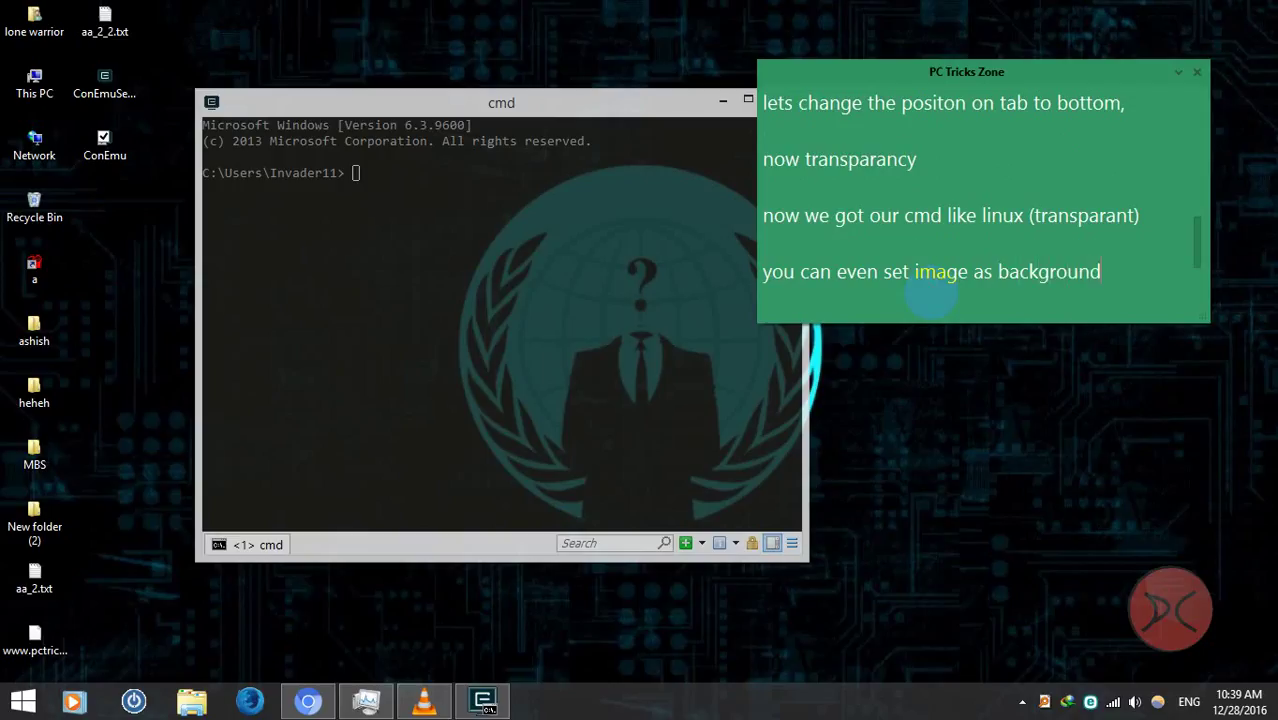
{"action": "key", "text": "Return"}
{"action": "key", "text": "Return"}
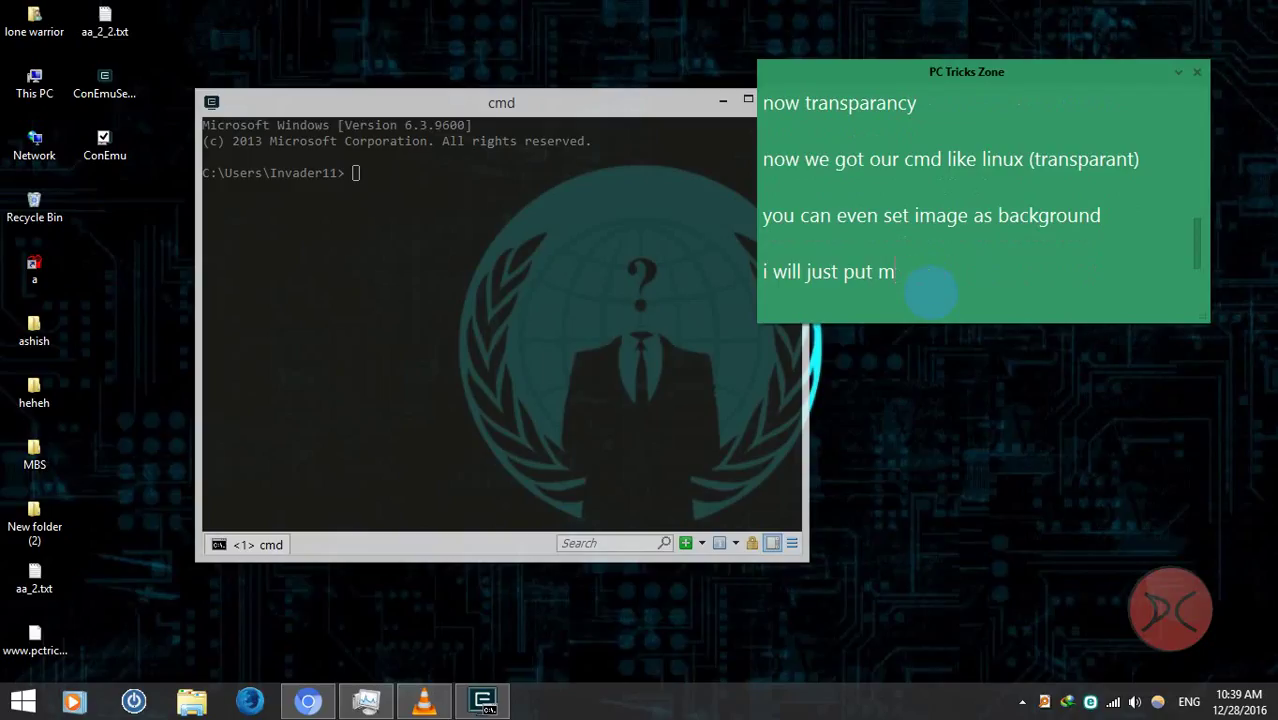
Enable "Background image" in the console's Background settings, moving the console and the settings window toward the left side of the desktop
{"action": "left_click_drag", "start_coordinate": [599, 104], "coordinate": [416, 71]}
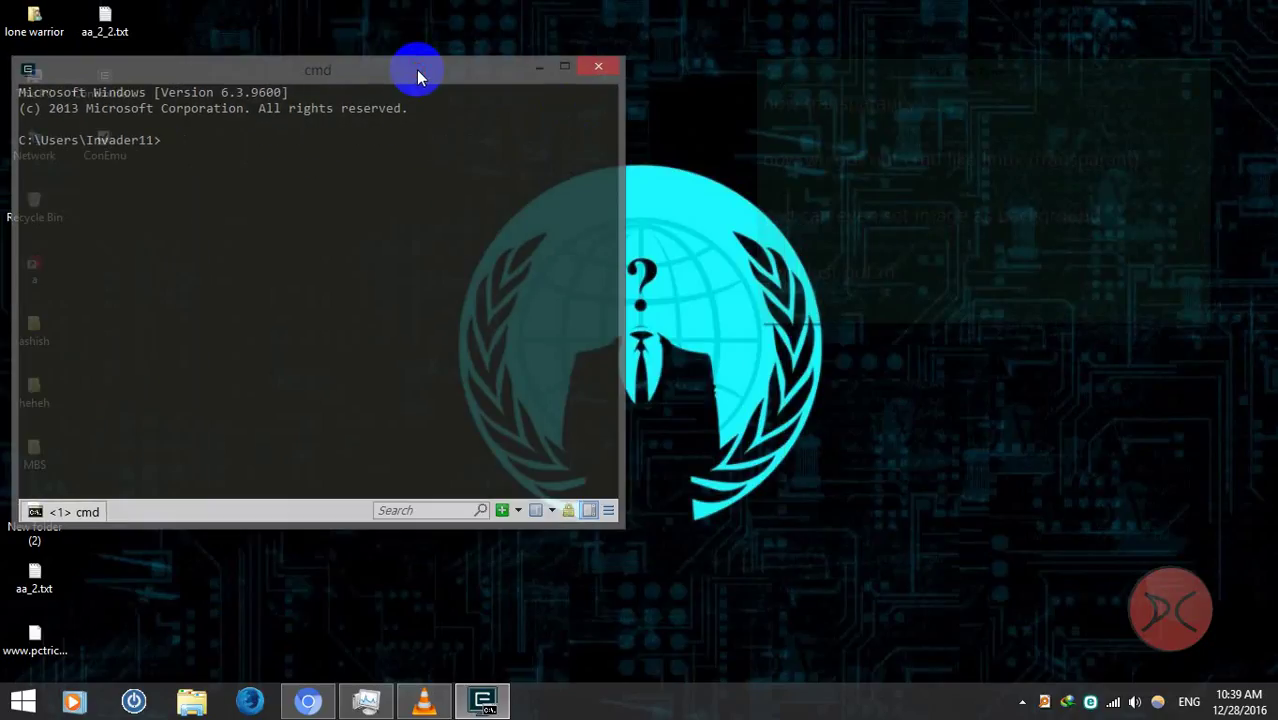
{"action": "left_click", "coordinate": [605, 511]}
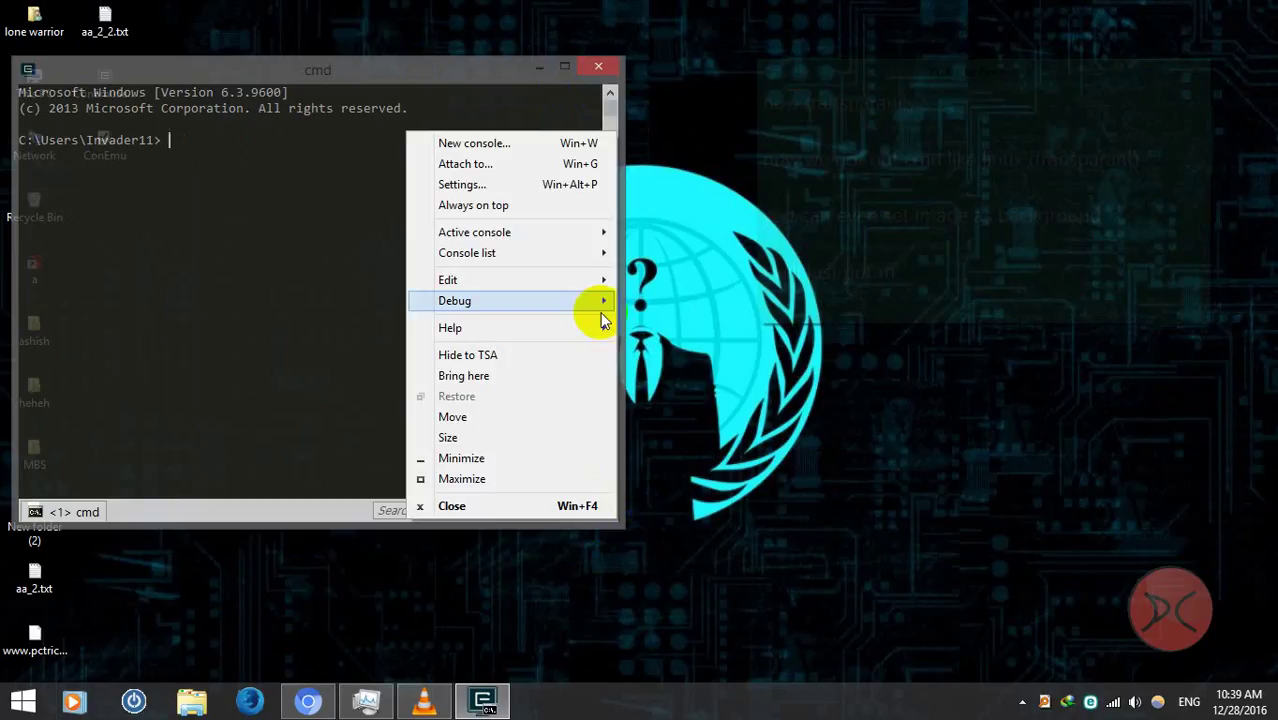
{"action": "left_click", "coordinate": [489, 186]}
{"action": "left_click_drag", "start_coordinate": [466, 80], "coordinate": [314, 100]}
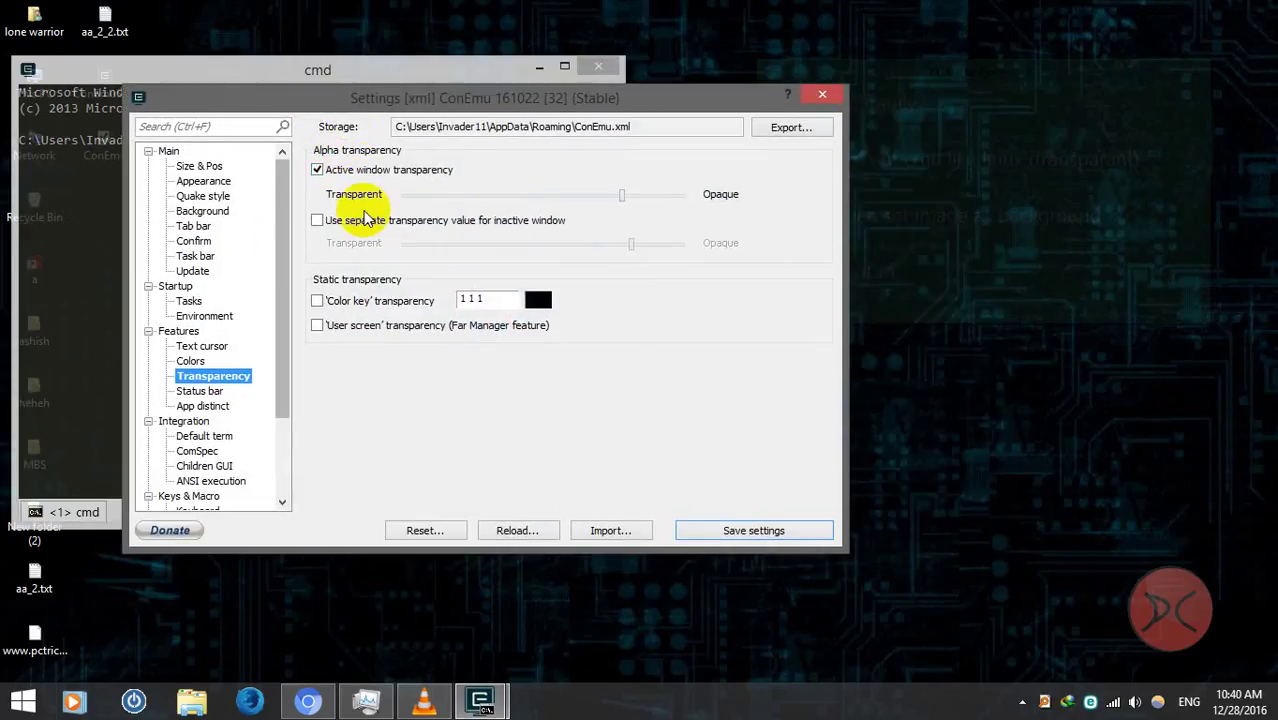
{"action": "left_click", "coordinate": [207, 211]}
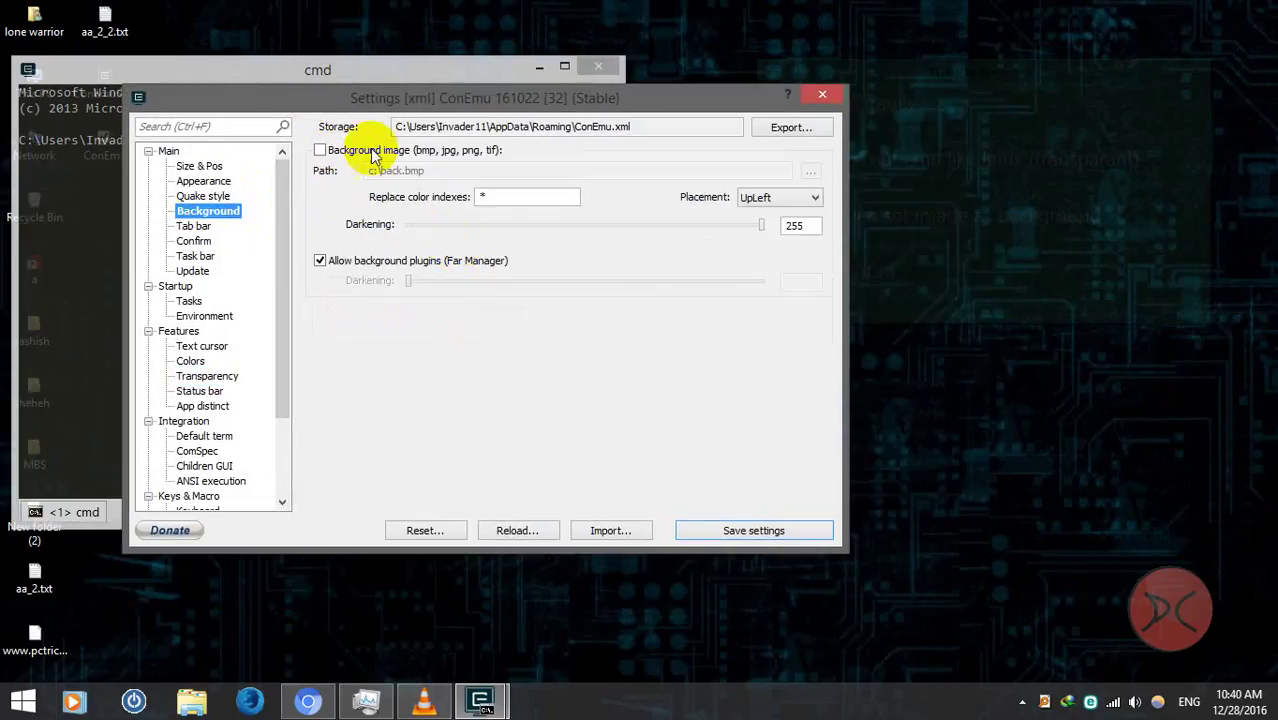
{"action": "left_click", "coordinate": [319, 150]}
{"action": "left_click_drag", "start_coordinate": [640, 97], "coordinate": [545, 87]}
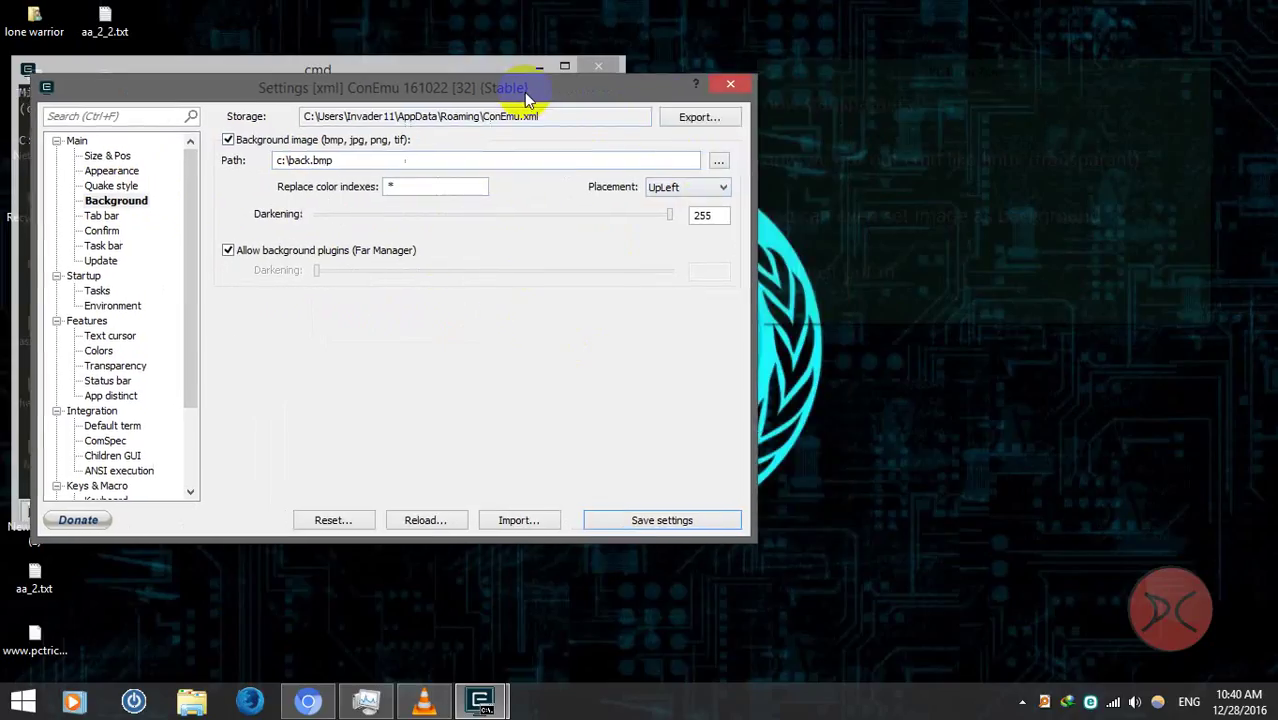
{"action": "left_click", "coordinate": [707, 162]}
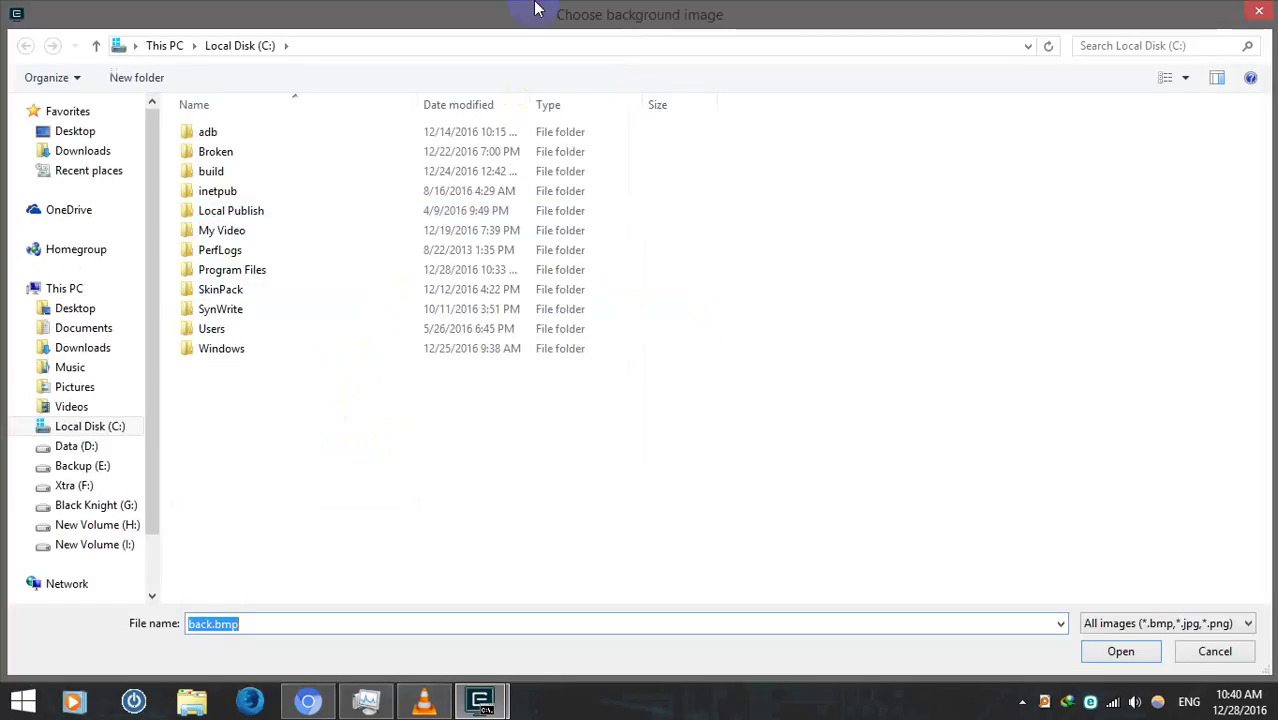
{"action": "double_click", "coordinate": [530, 15]}
{"action": "left_click_drag", "start_coordinate": [154, 116], "coordinate": [491, 100]}
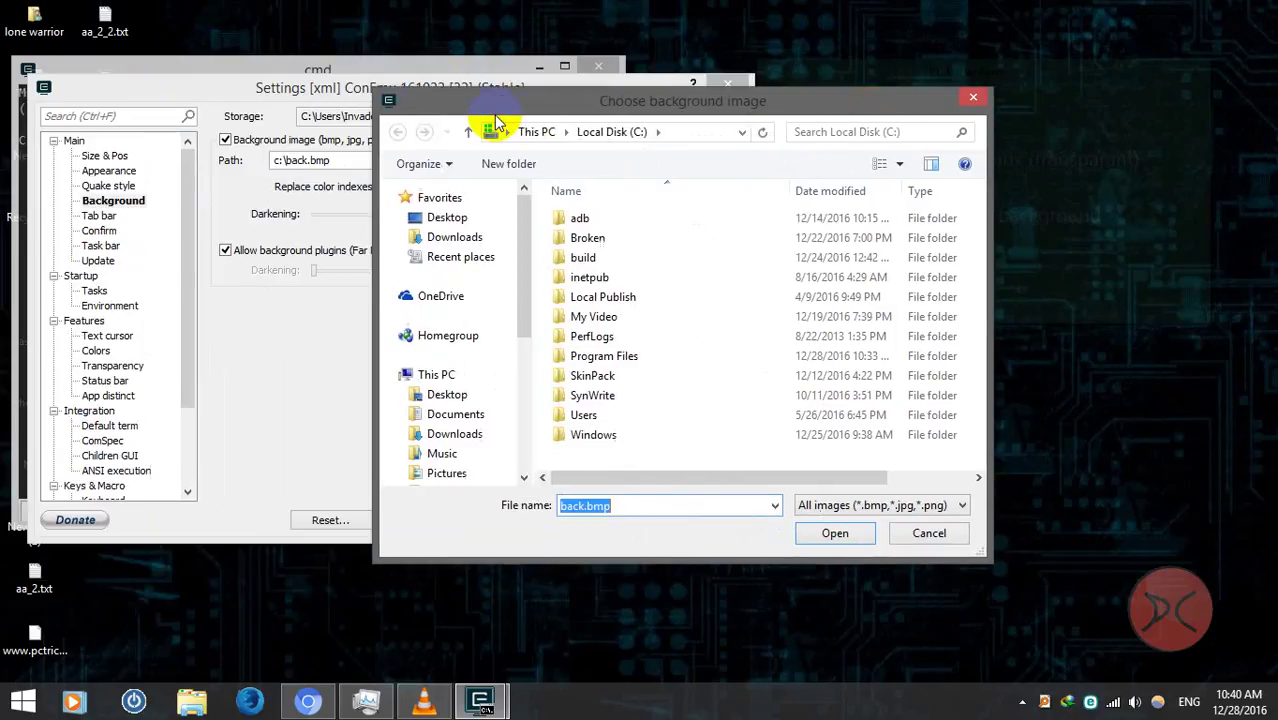
{"action": "double_click", "coordinate": [389, 100]}
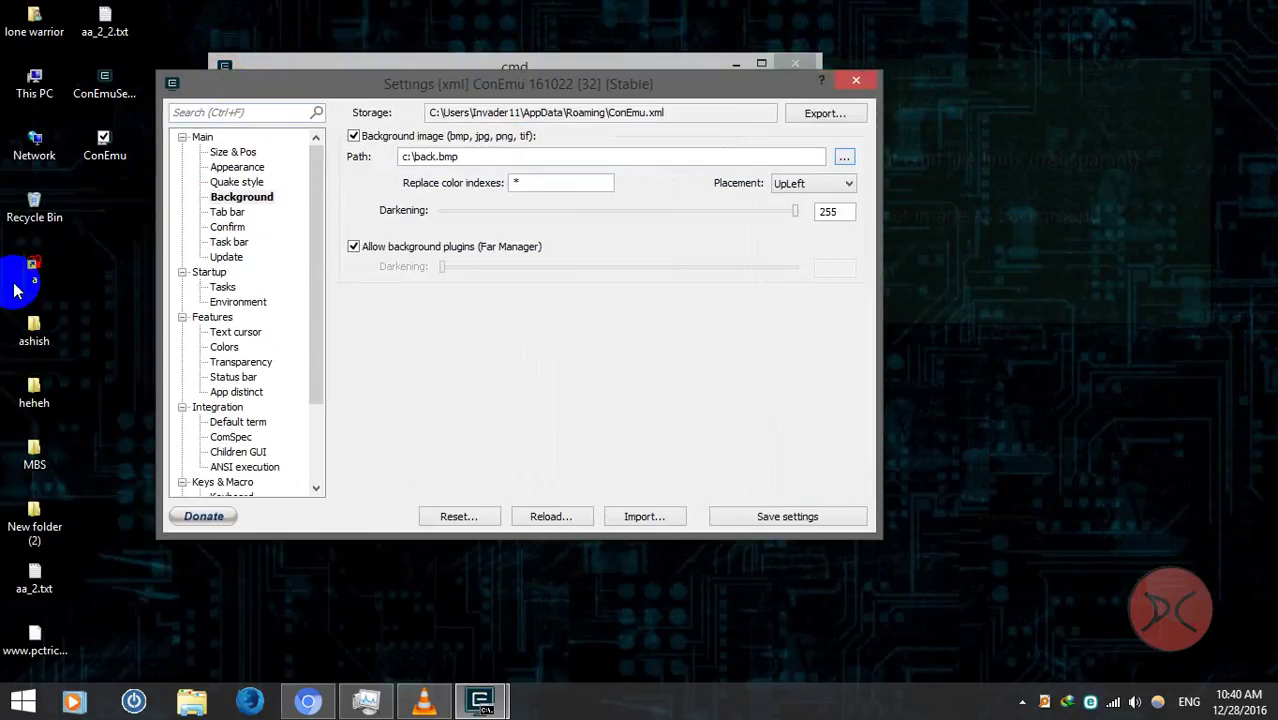
Copy a.png from the "watermark maker" folder, reached through the file location of desktop shortcut "a", to the desktop, and close the folder
{"action": "left_click", "coordinate": [36, 262]}
{"action": "key", "text": "shift+F10"}
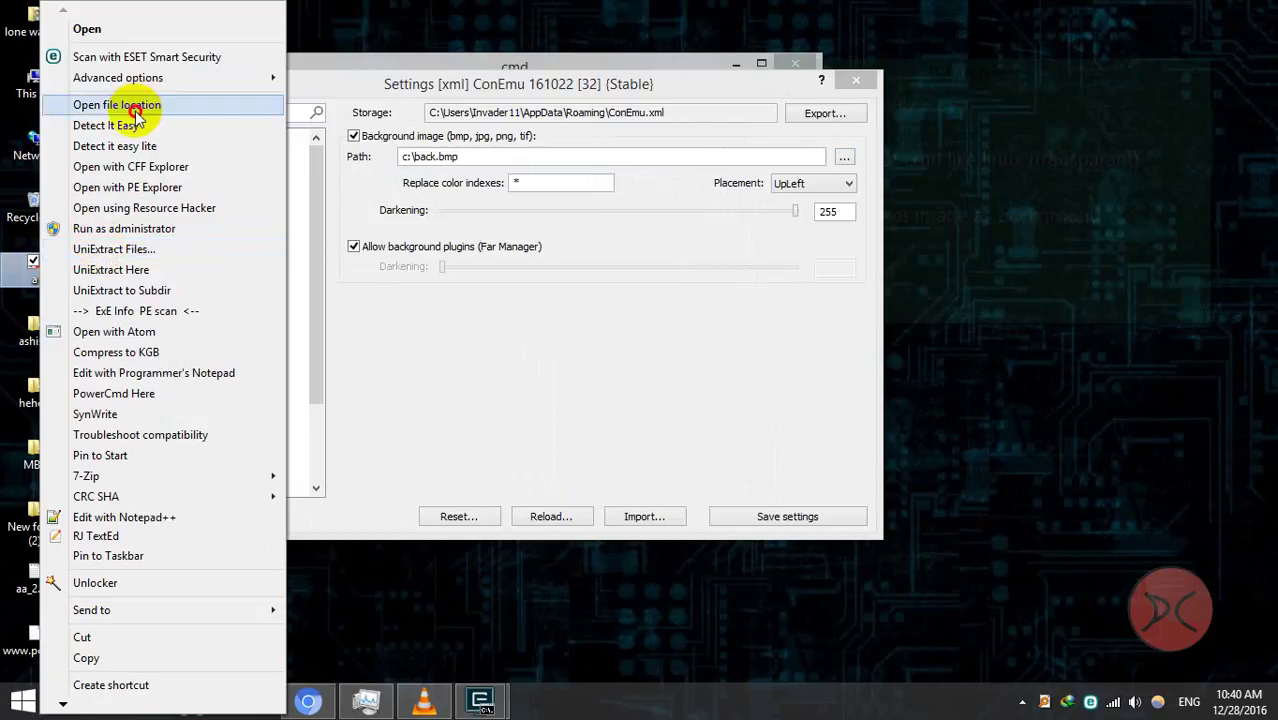
{"action": "left_click", "coordinate": [546, 157]}
{"action": "key", "text": "super+e"}
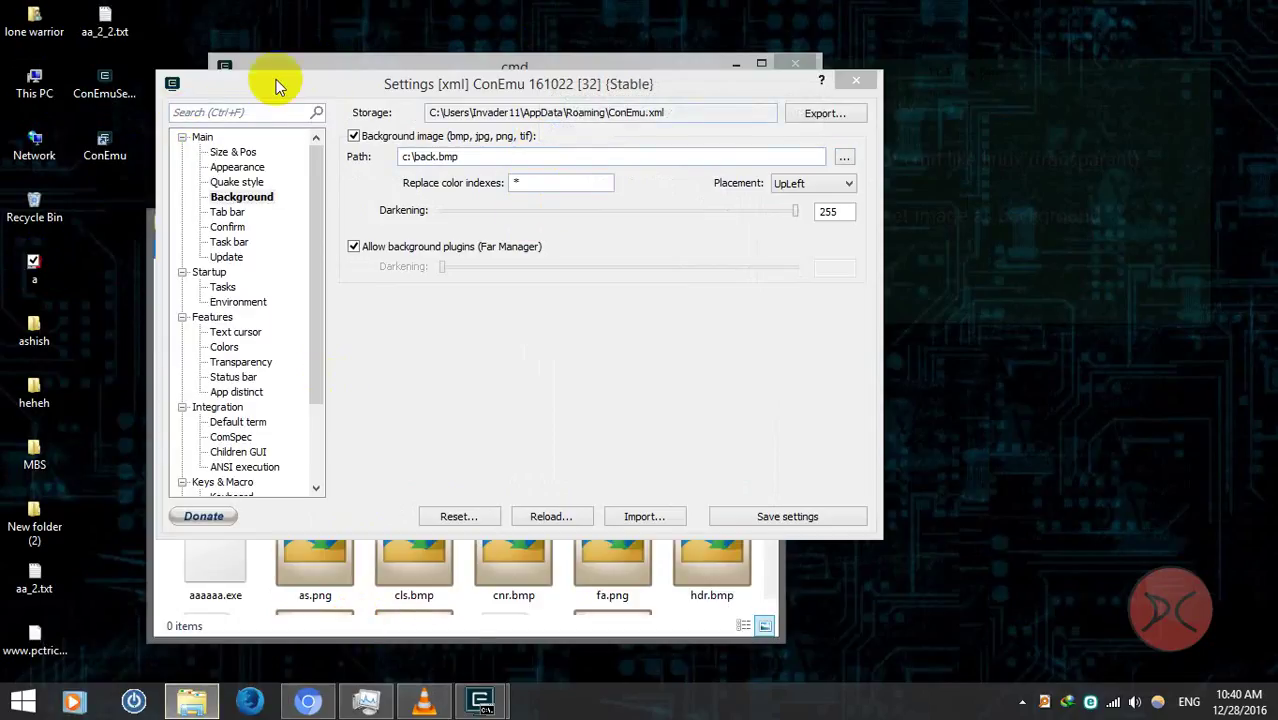
{"action": "left_click_drag", "start_coordinate": [274, 85], "coordinate": [722, 52]}
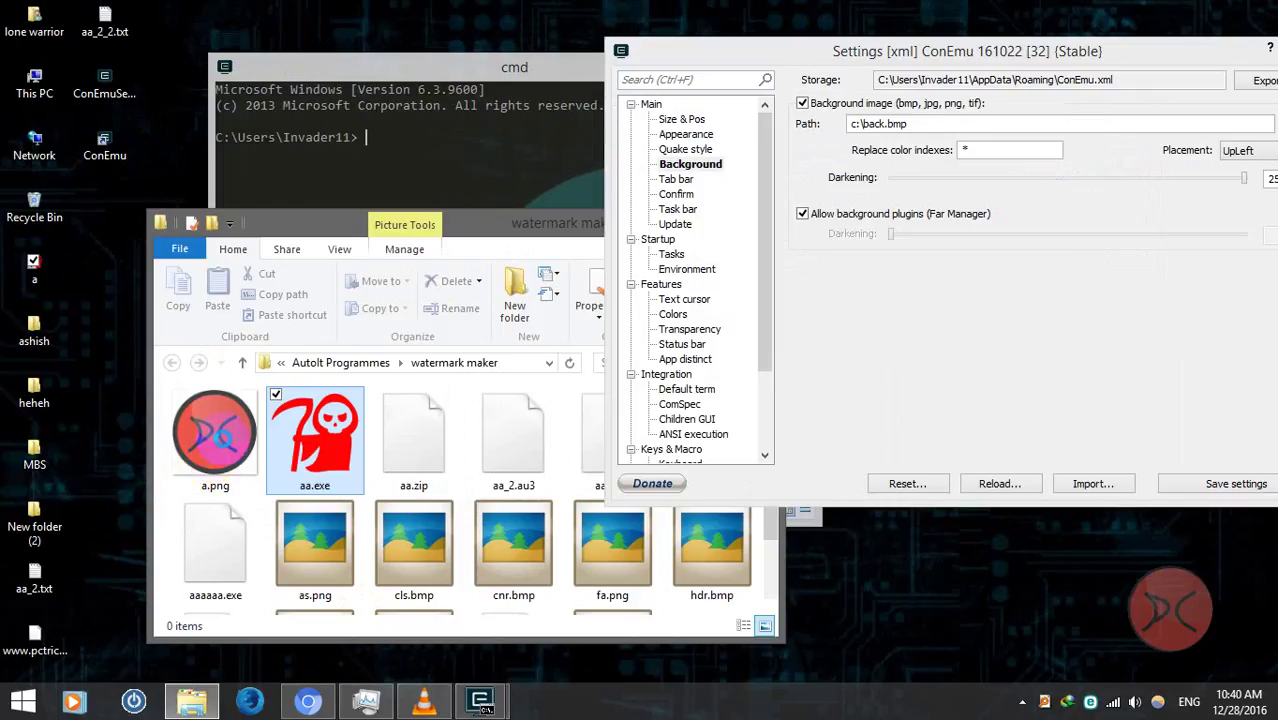
{"action": "left_click", "coordinate": [224, 447]}
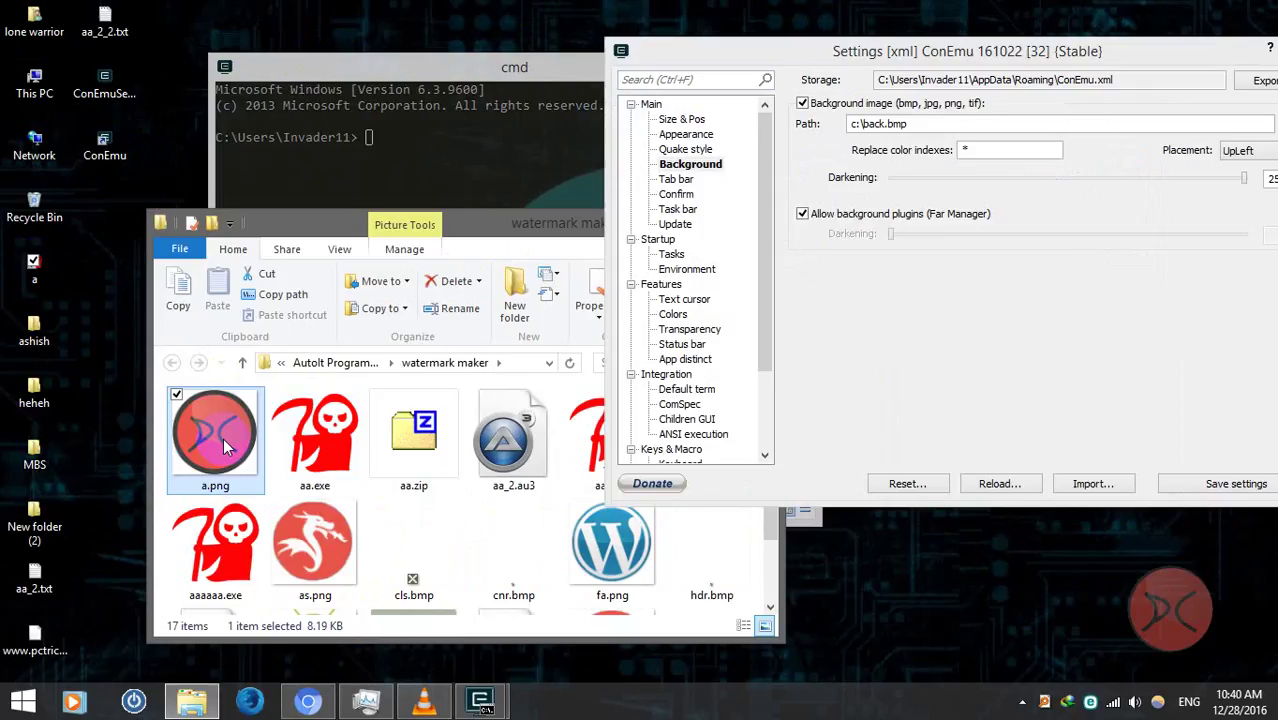
{"action": "left_click", "coordinate": [116, 205]}
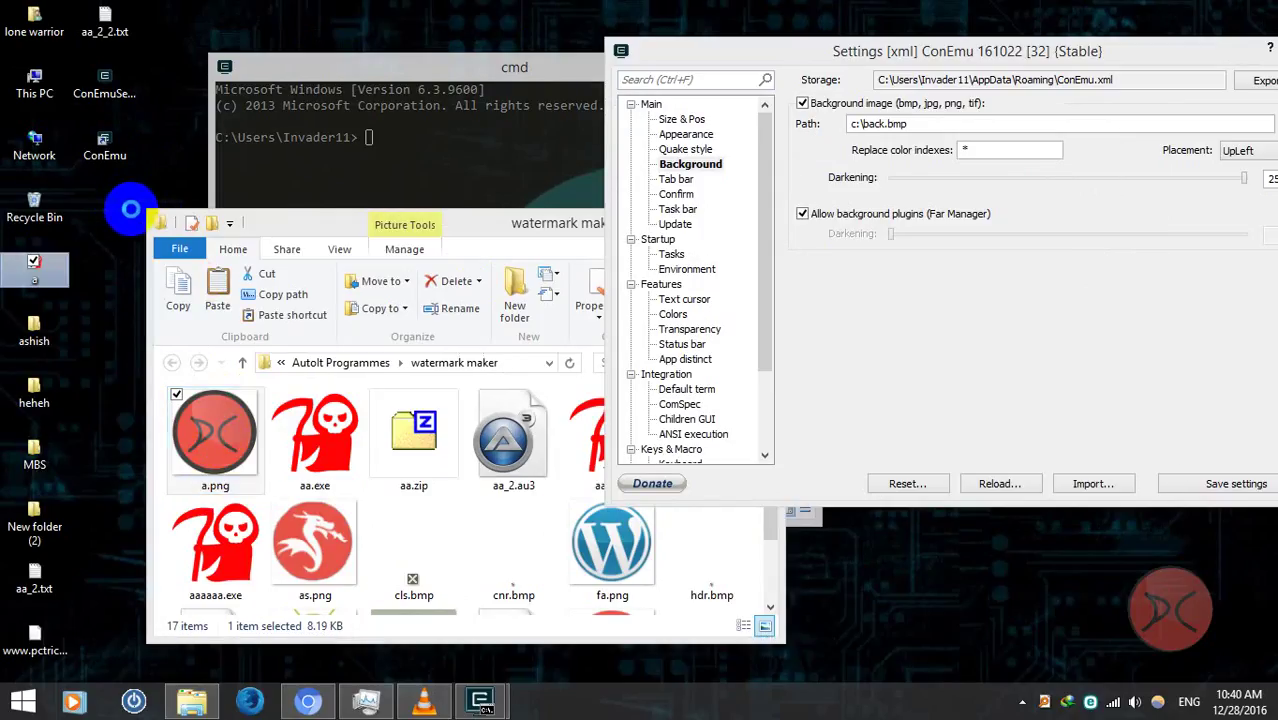
{"action": "left_click", "coordinate": [165, 228]}
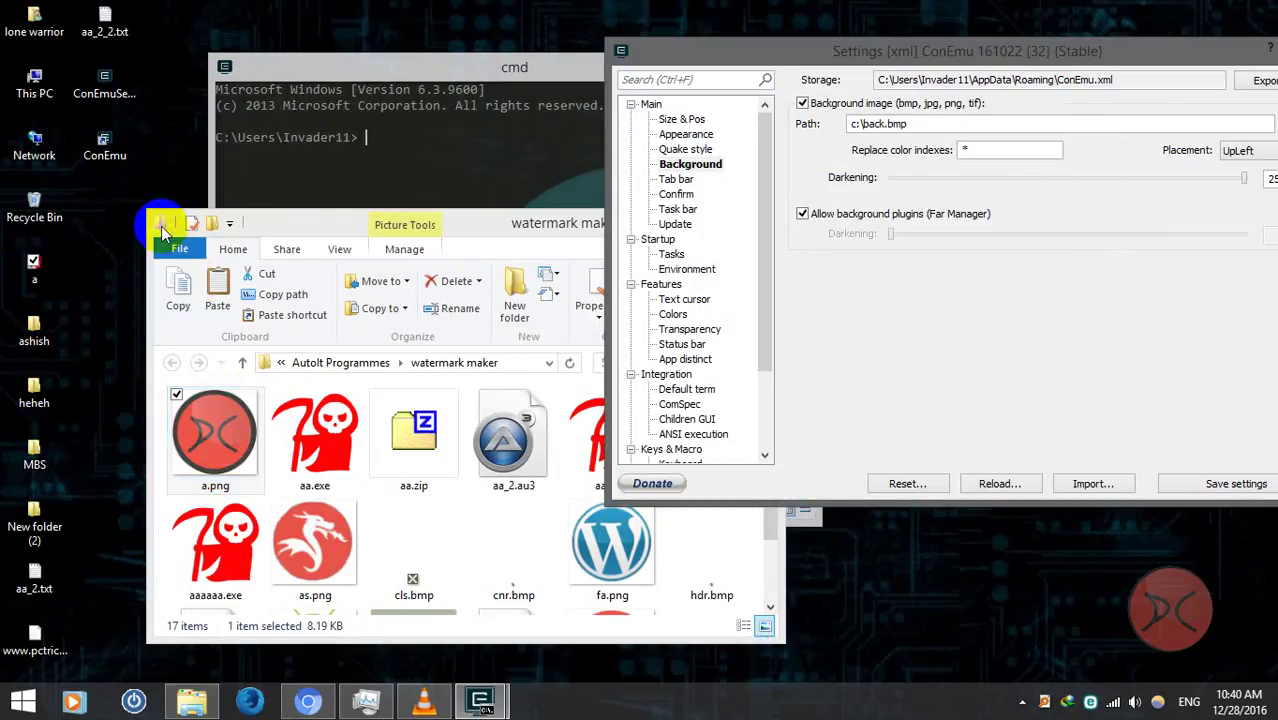
{"action": "double_click", "coordinate": [172, 226]}
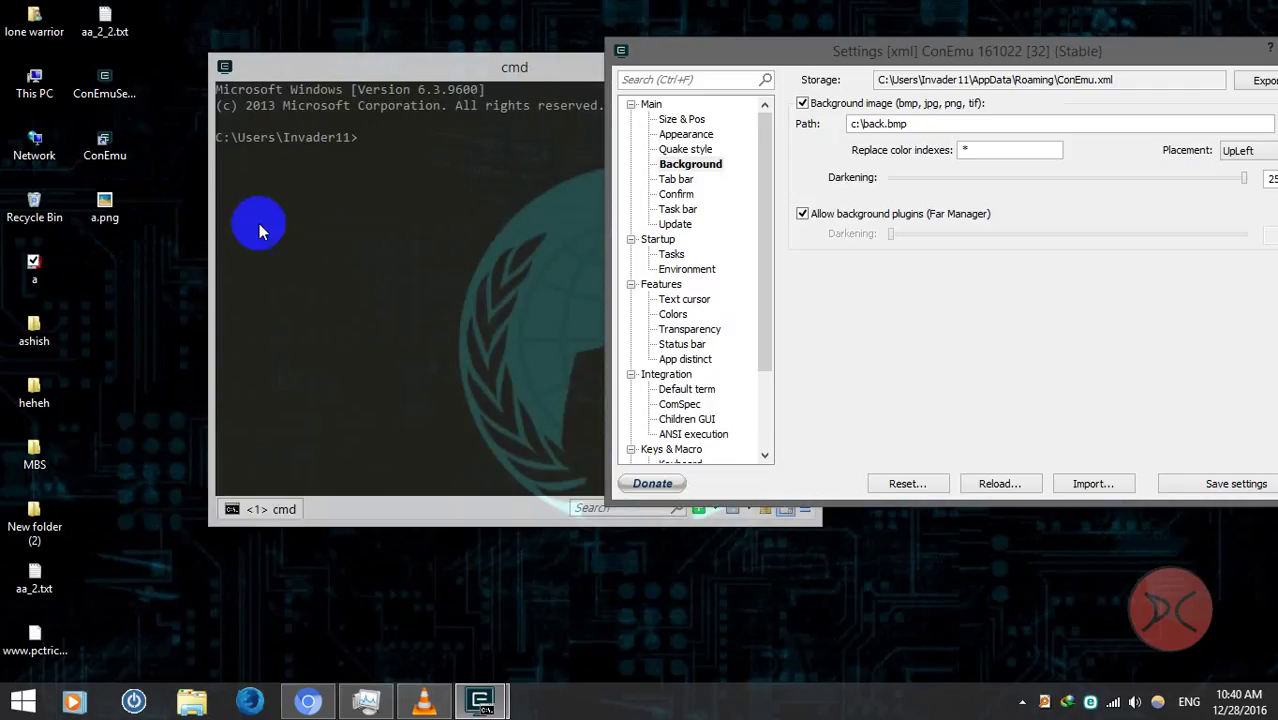
Set a.png from the desktop as the console's background image and move the settings window off the image
{"action": "left_click_drag", "start_coordinate": [728, 73], "coordinate": [516, 58]}
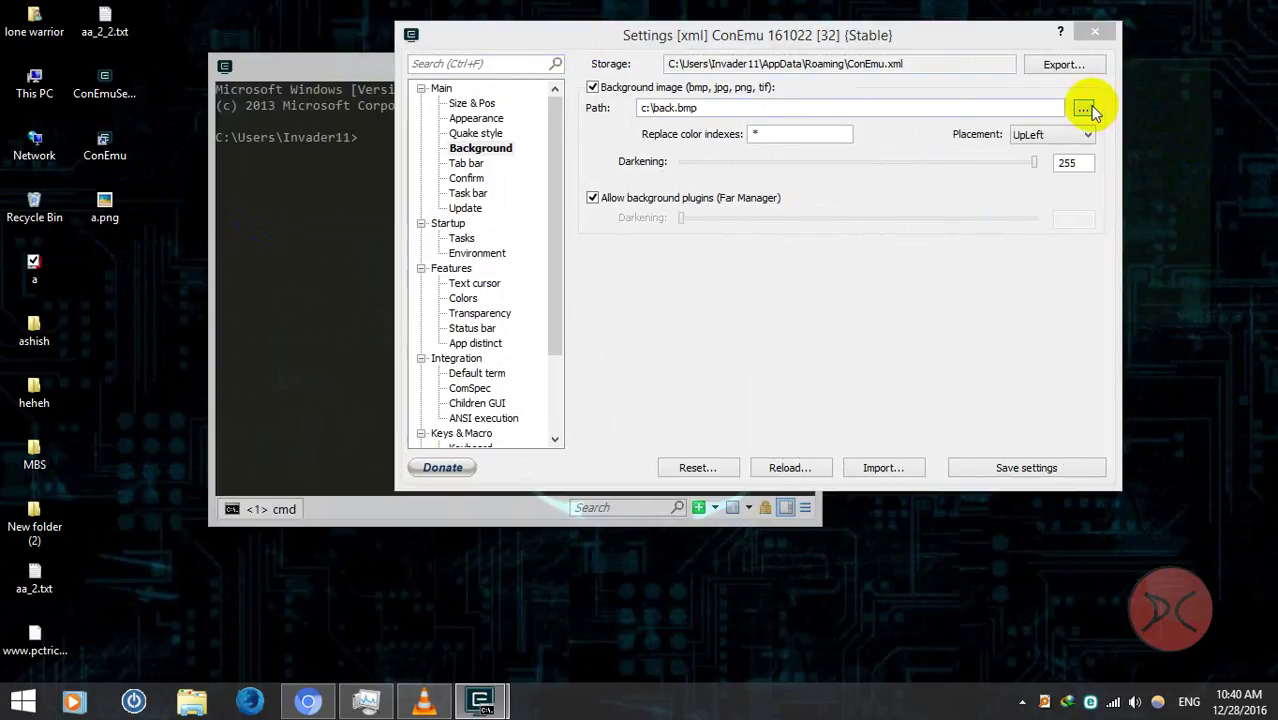
{"action": "left_click", "coordinate": [1084, 107]}
{"action": "left_click", "coordinate": [489, 191]}
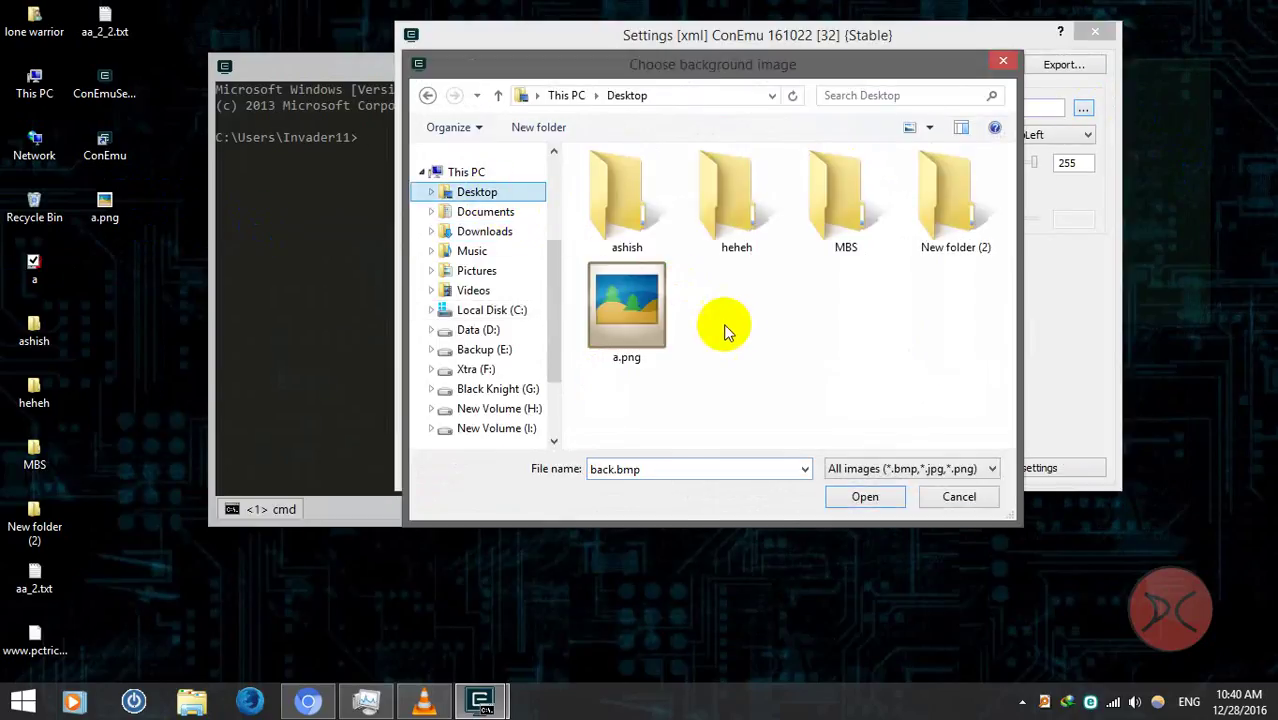
{"action": "double_click", "coordinate": [652, 318]}
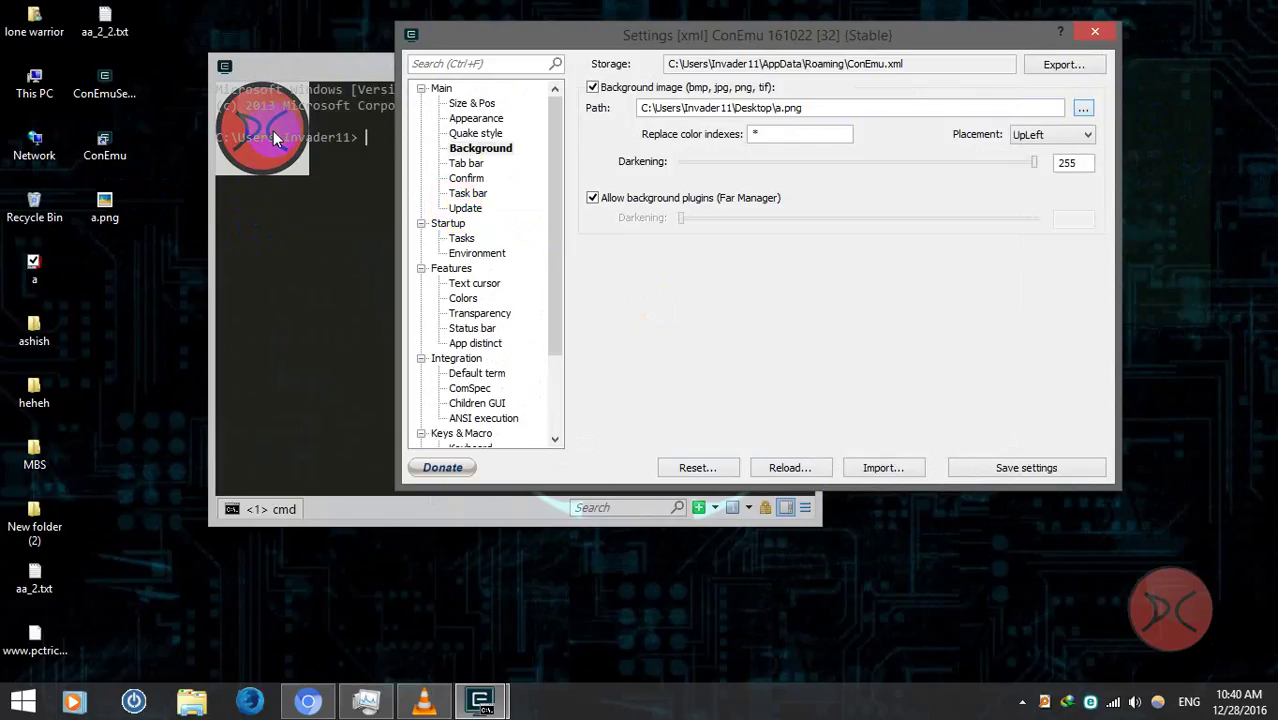
{"action": "left_click_drag", "start_coordinate": [652, 52], "coordinate": [797, 82]}
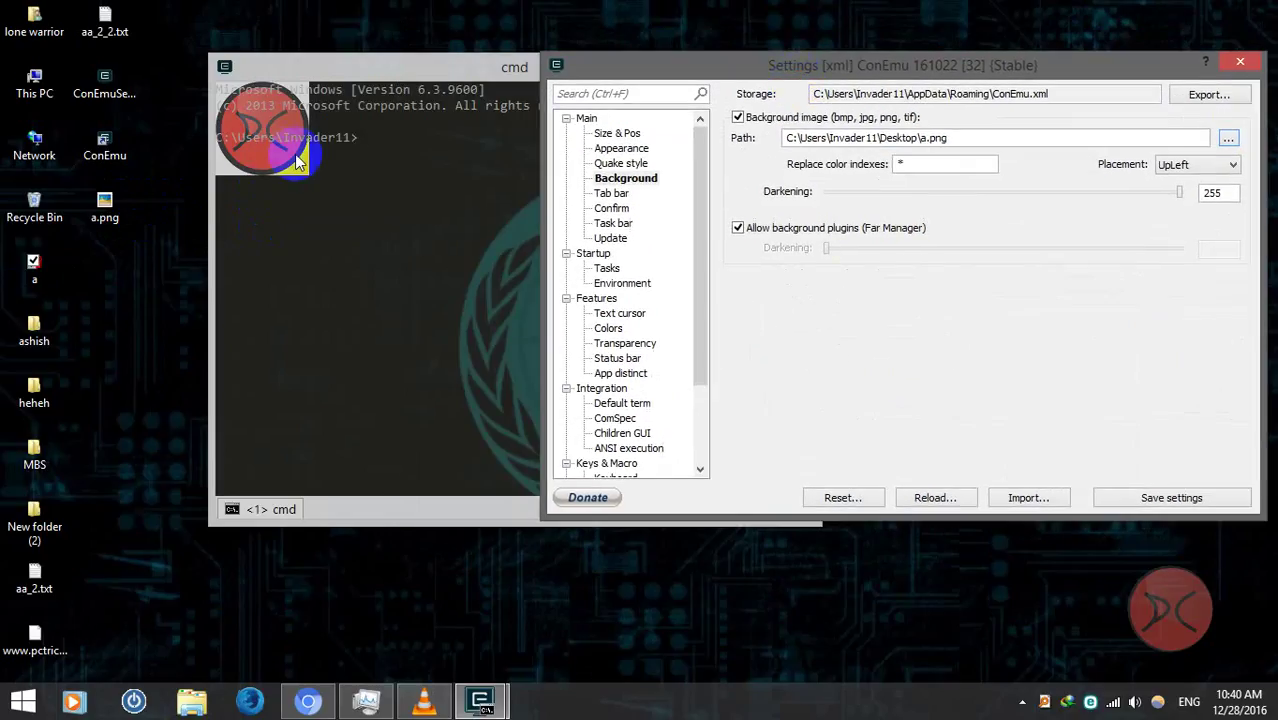
Set the background image placement to Center and darken it strongly with the Darkening setting, arranging the windows so the image stays in view
{"action": "left_click_drag", "start_coordinate": [530, 62], "coordinate": [371, 30]}
{"action": "left_click", "coordinate": [855, 50]}
{"action": "left_click_drag", "start_coordinate": [855, 50], "coordinate": [636, 243]}
{"action": "left_click", "coordinate": [945, 386]}
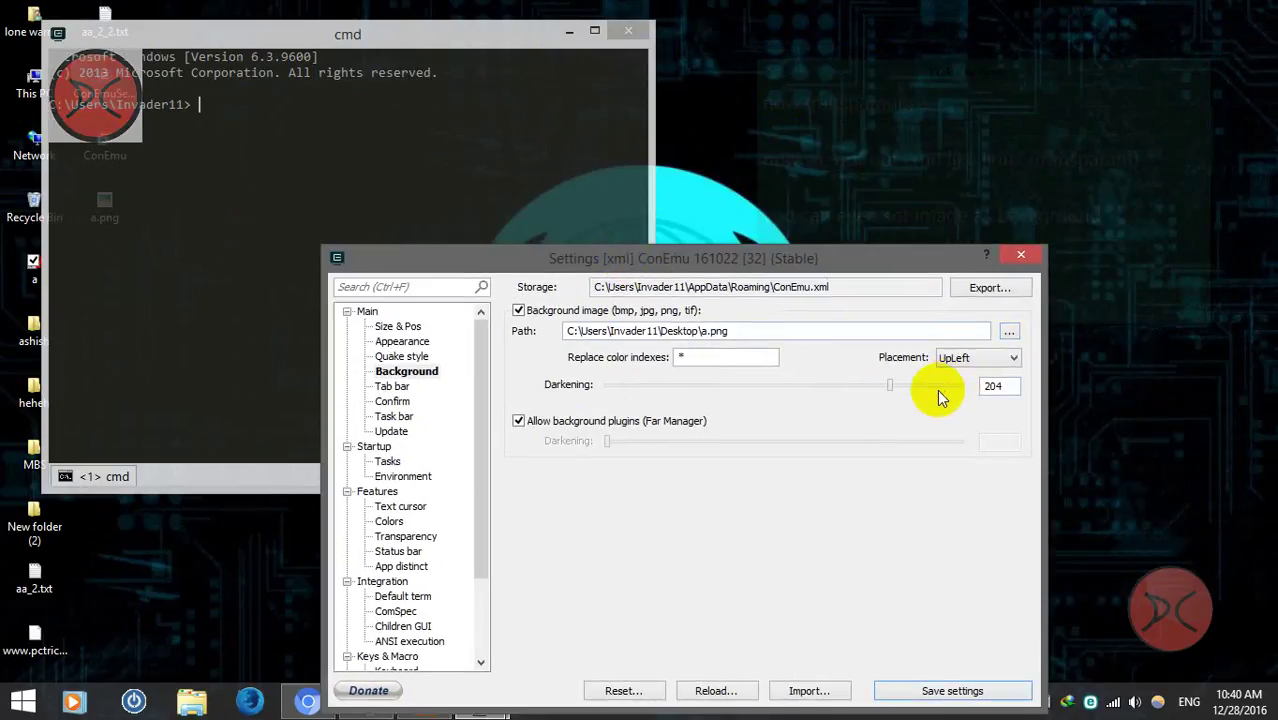
{"action": "left_click", "coordinate": [950, 360]}
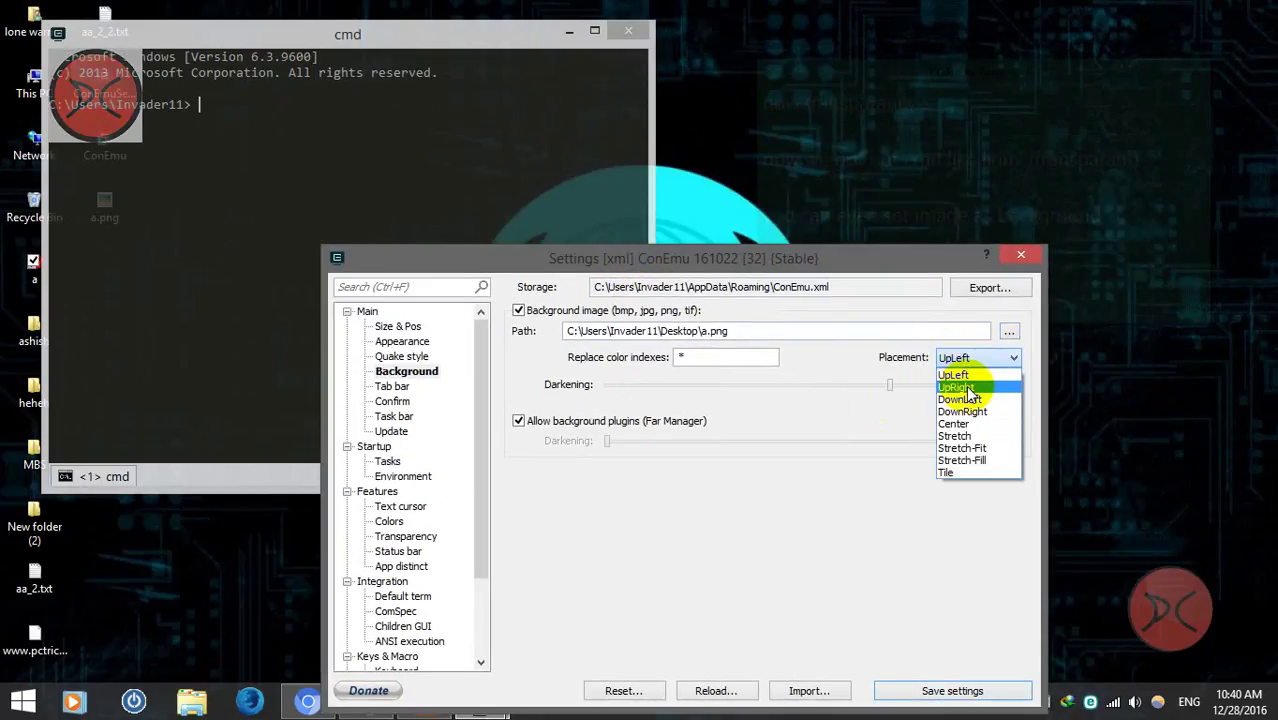
{"action": "left_click", "coordinate": [932, 428]}
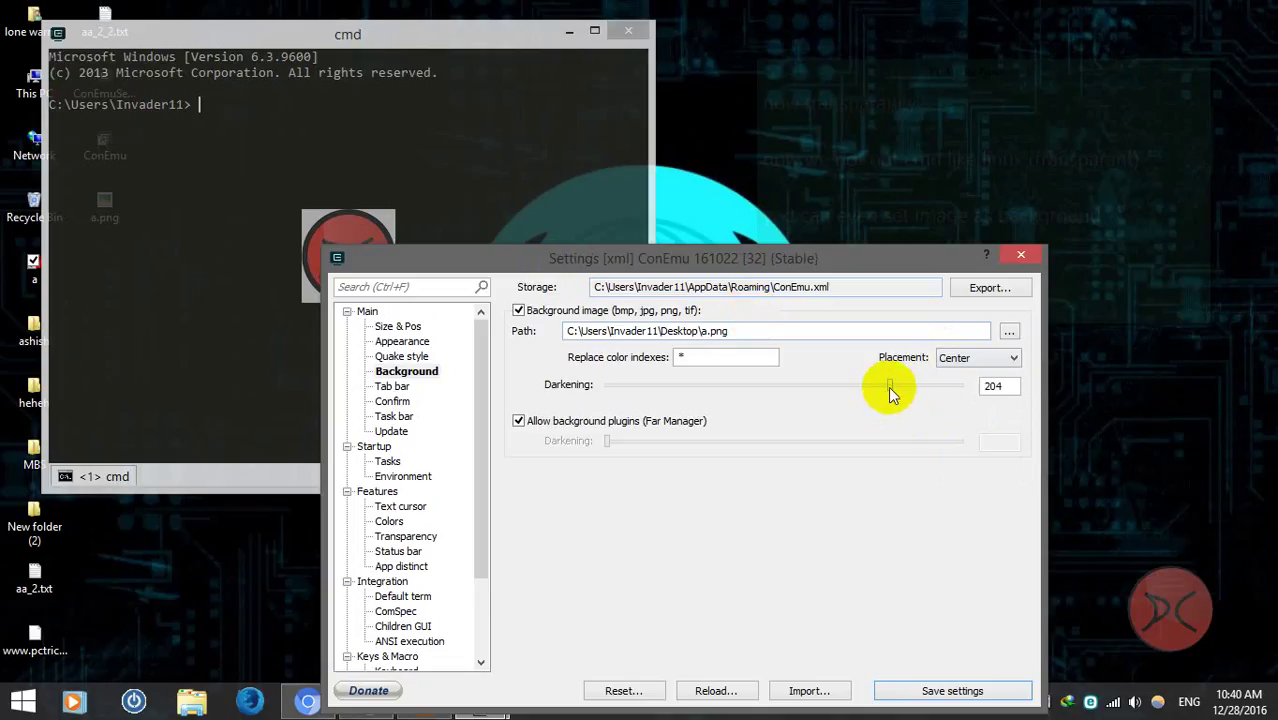
{"action": "left_click_drag", "start_coordinate": [889, 386], "coordinate": [676, 381]}
{"action": "left_click_drag", "start_coordinate": [556, 262], "coordinate": [649, 138]}
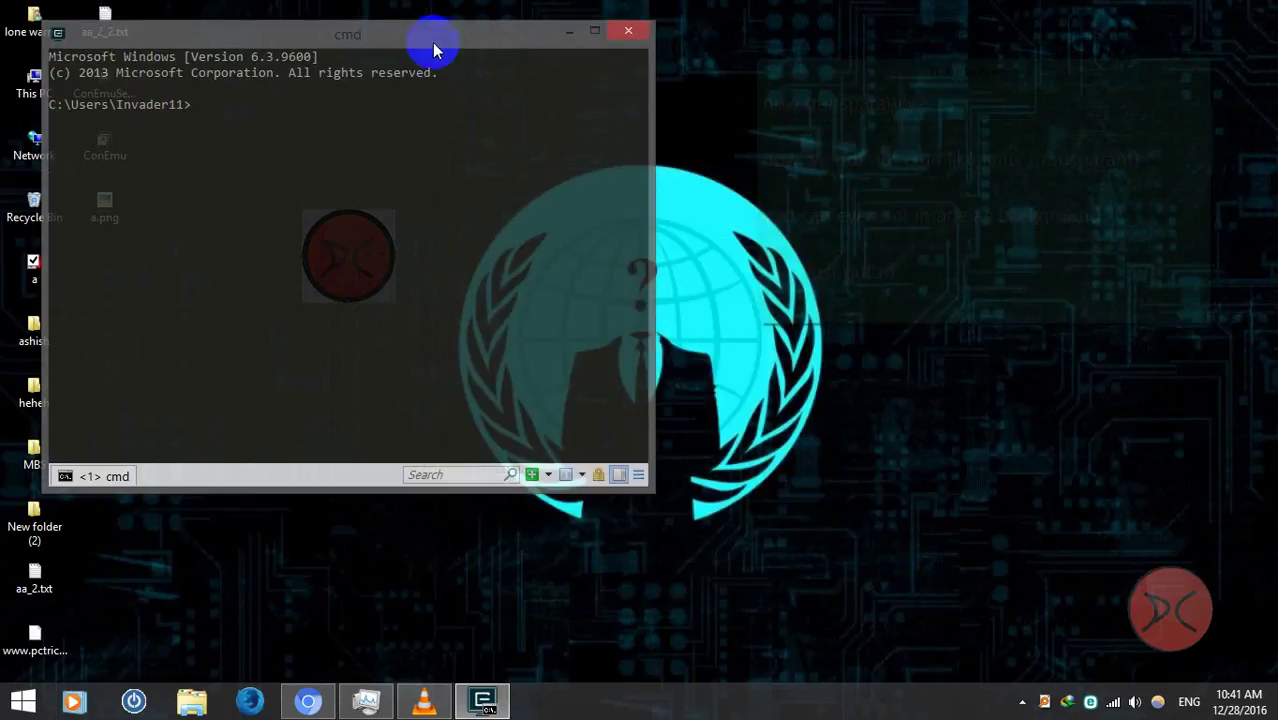
Maximize the console to check the centered logo at full size, and snap it back to the left half of the desktop
{"action": "left_click_drag", "start_coordinate": [434, 43], "coordinate": [630, 2]}
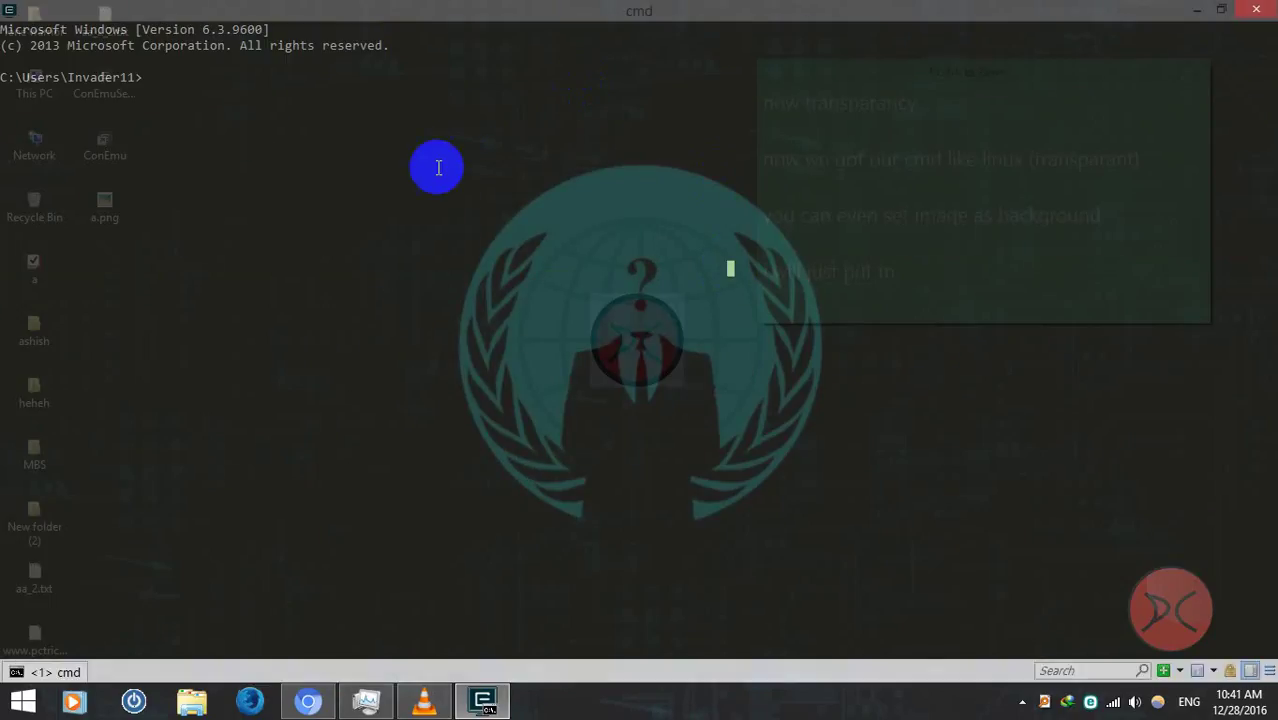
{"action": "left_click_drag", "start_coordinate": [502, 9], "coordinate": [9, 118]}
{"action": "key", "text": "super+Left"}
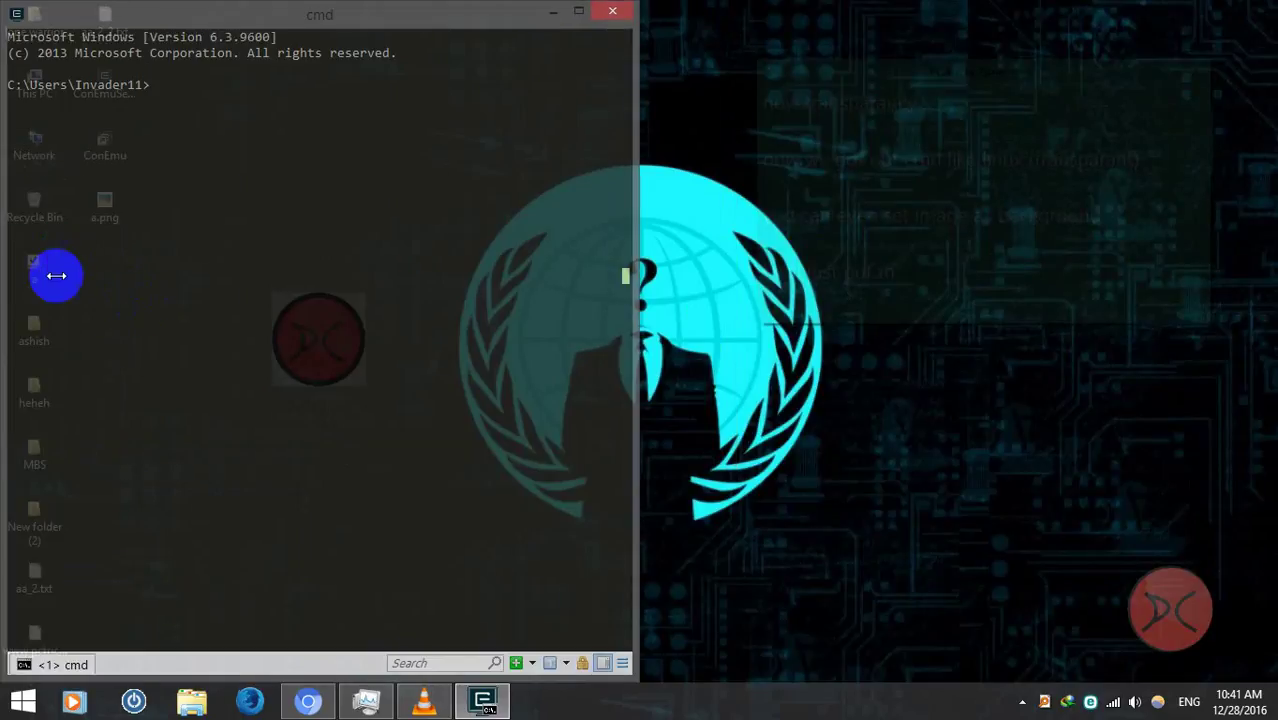
Complete the sticky-note line as "i will just put my logo" and bring the note's closing lines into view
{"action": "left_click", "coordinate": [808, 247]}
{"action": "scroll", "coordinate": [945, 260], "scroll_direction": "down", "scroll_amount": 2}
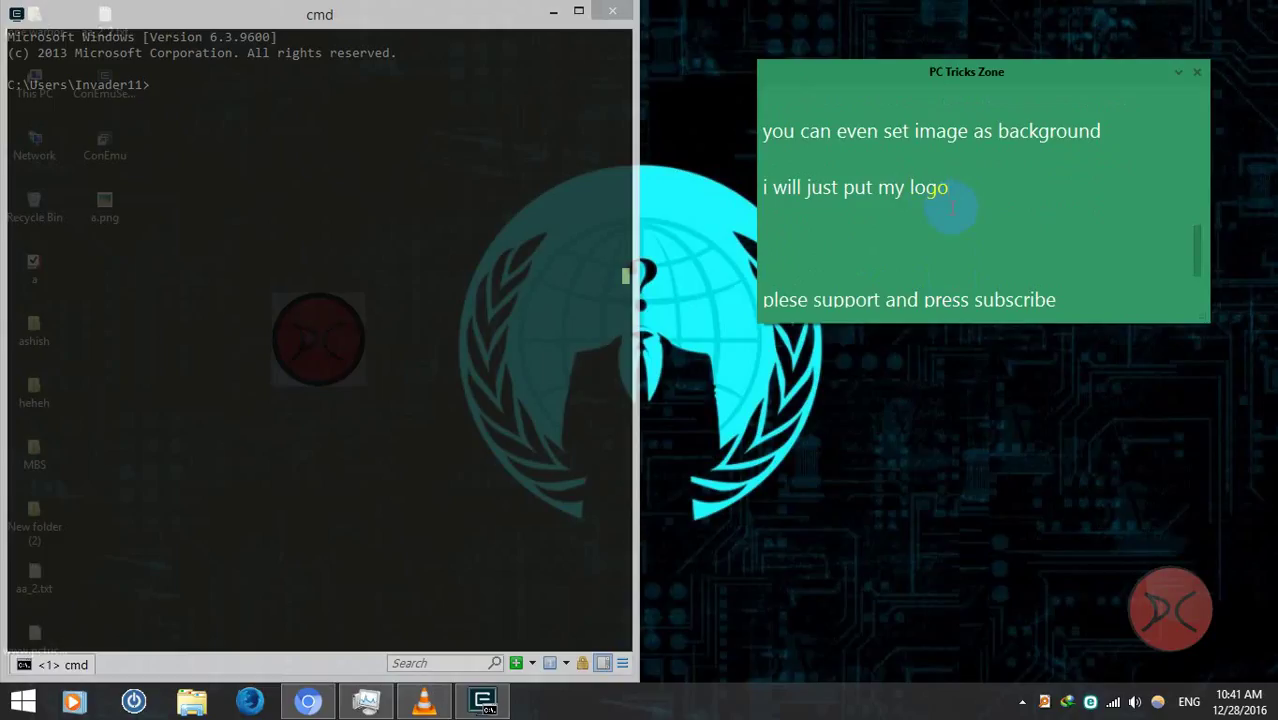
Add the line "thats it" below the logo line in the sticky note and bring the subscribe request into view
{"action": "key", "text": "ctrl+z"}
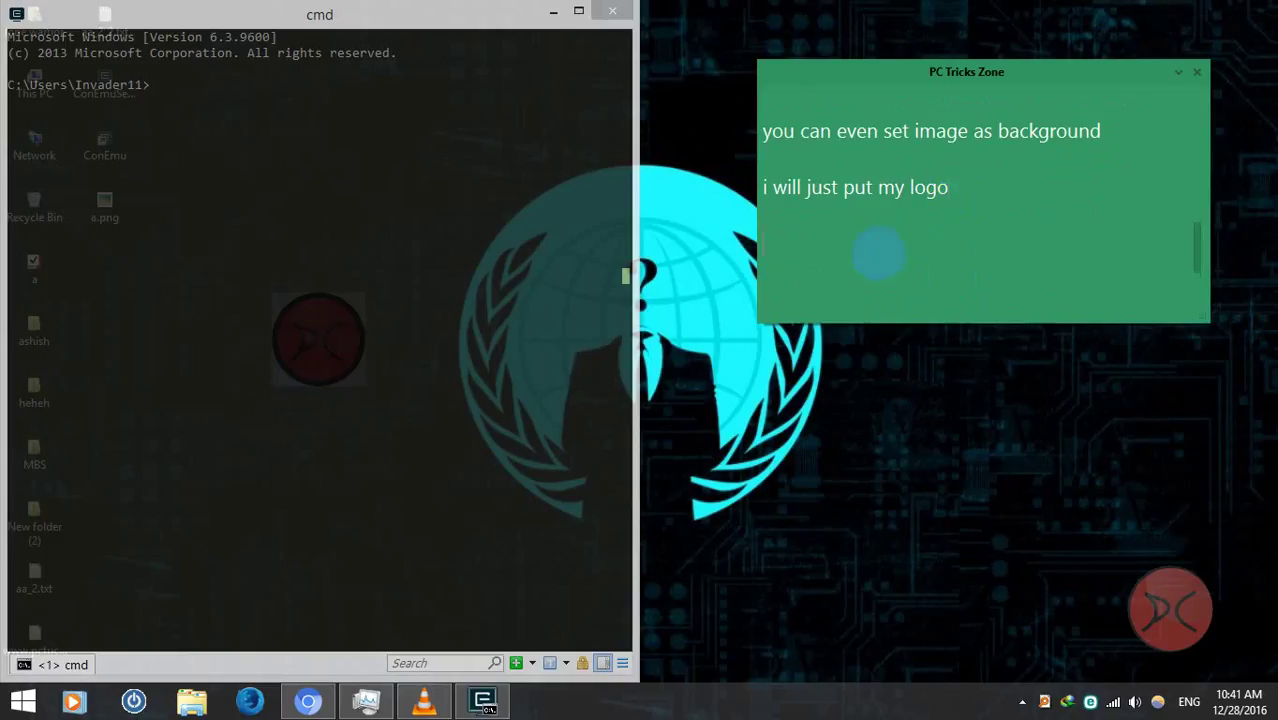
{"action": "scroll", "coordinate": [878, 255], "scroll_direction": "down", "scroll_amount": 1}
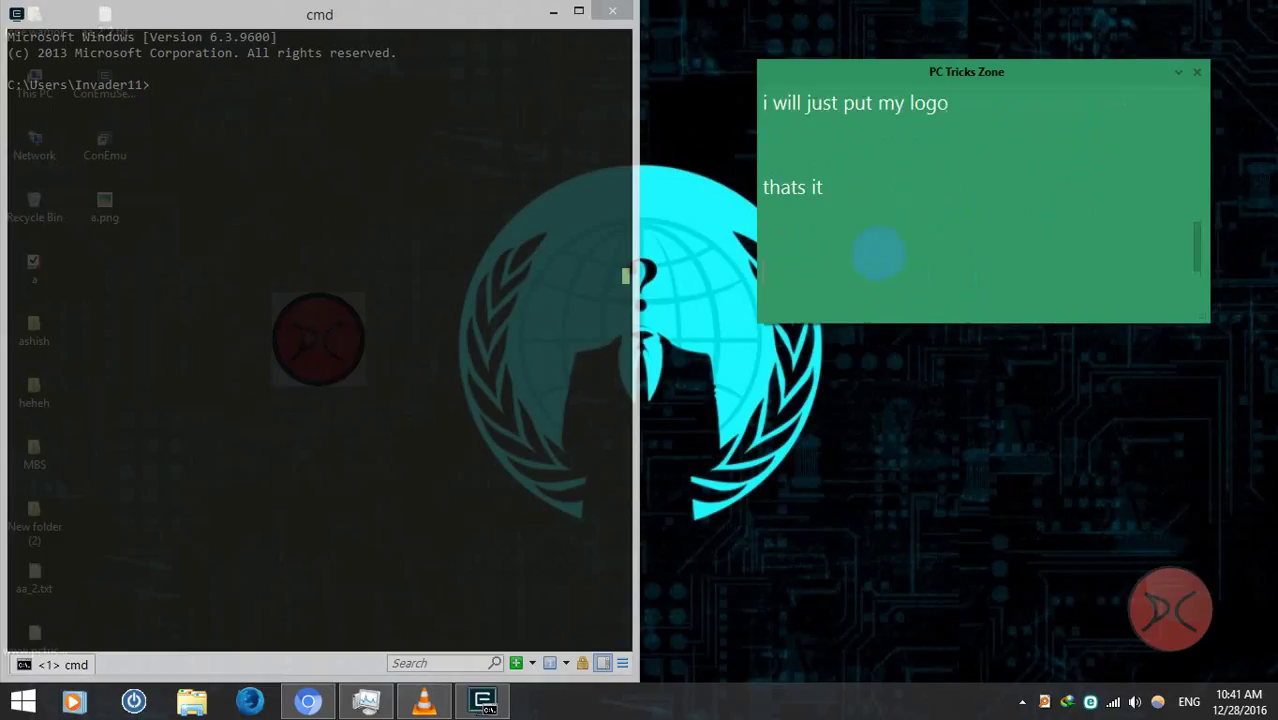
{"action": "scroll", "coordinate": [878, 255], "scroll_direction": "down", "scroll_amount": 2}
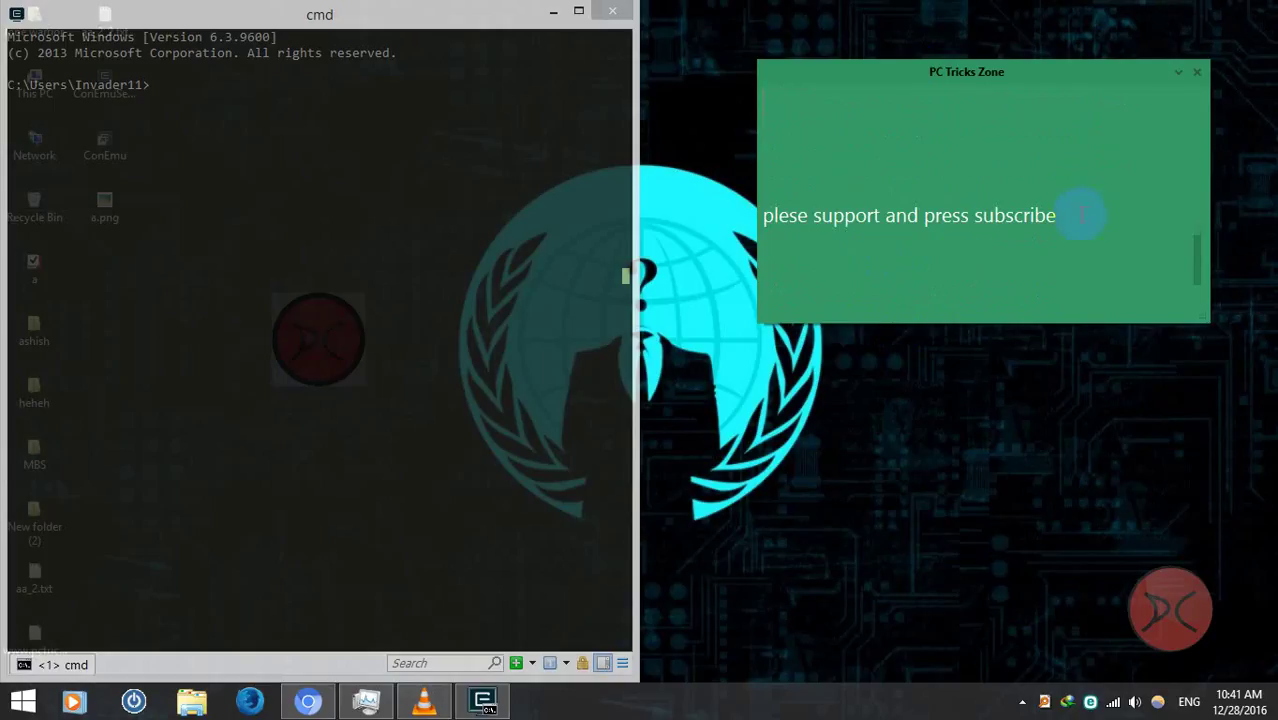
Move the sticky note to the middle of the desktop, enlarge its text and show the "thanks for watching" line
{"action": "left_click_drag", "start_coordinate": [907, 88], "coordinate": [531, 116]}
{"action": "scroll", "coordinate": [668, 275], "scroll_direction": "down", "scroll_amount": 2}
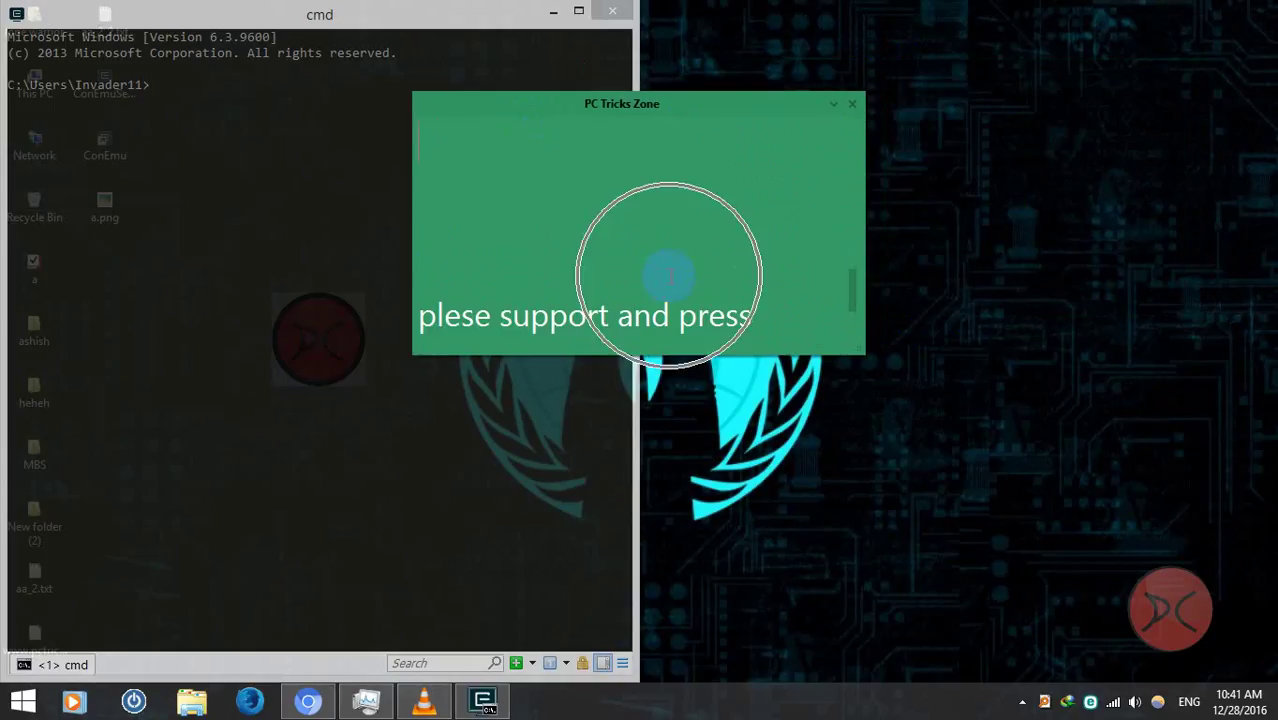
{"action": "scroll", "coordinate": [680, 266], "scroll_direction": "down", "scroll_amount": 1}
{"action": "left_click_drag", "start_coordinate": [575, 183], "coordinate": [322, 108]}
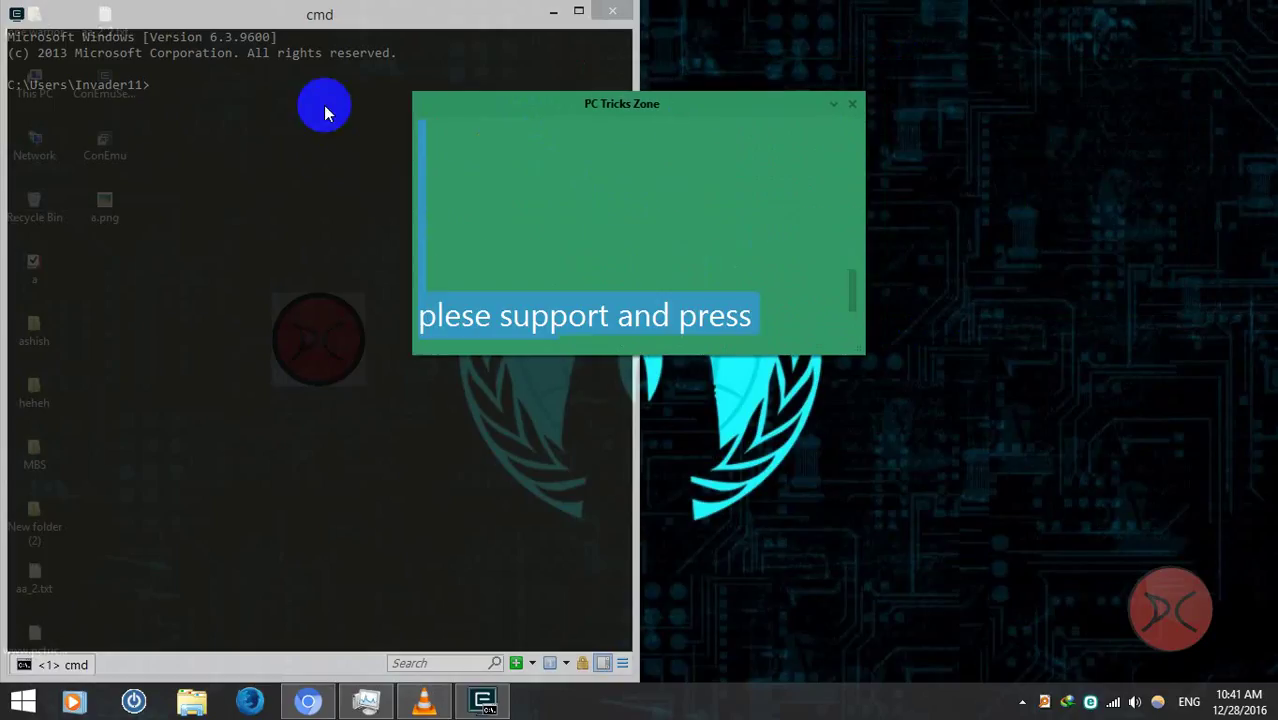
{"action": "scroll", "coordinate": [650, 245], "scroll_direction": "down", "scroll_amount": 4}
{"action": "left_click", "coordinate": [647, 240]}
{"action": "scroll", "coordinate": [670, 200], "scroll_direction": "down", "scroll_amount": 1}
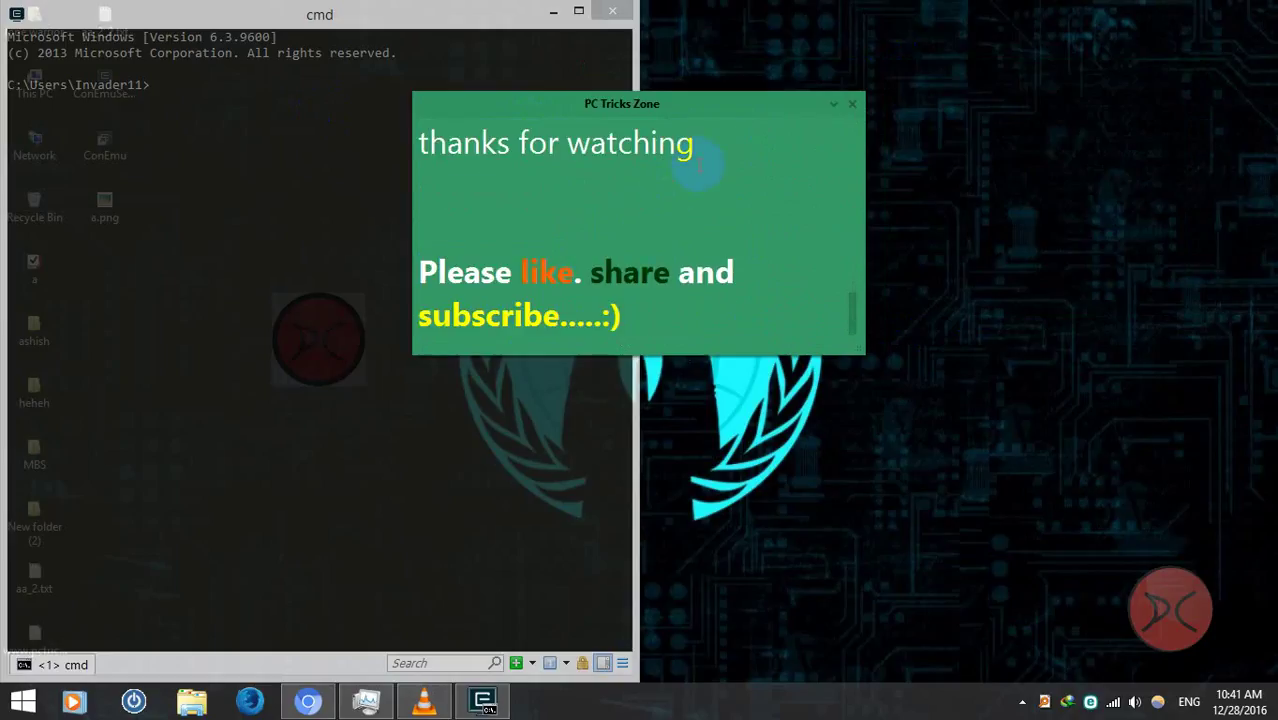
Delete the "thanks for watching" line and enlarge the note's closing "Please like. share and subscribe" text further
{"action": "left_click_drag", "start_coordinate": [712, 142], "coordinate": [399, 143]}
{"action": "key", "text": "BackSpace"}
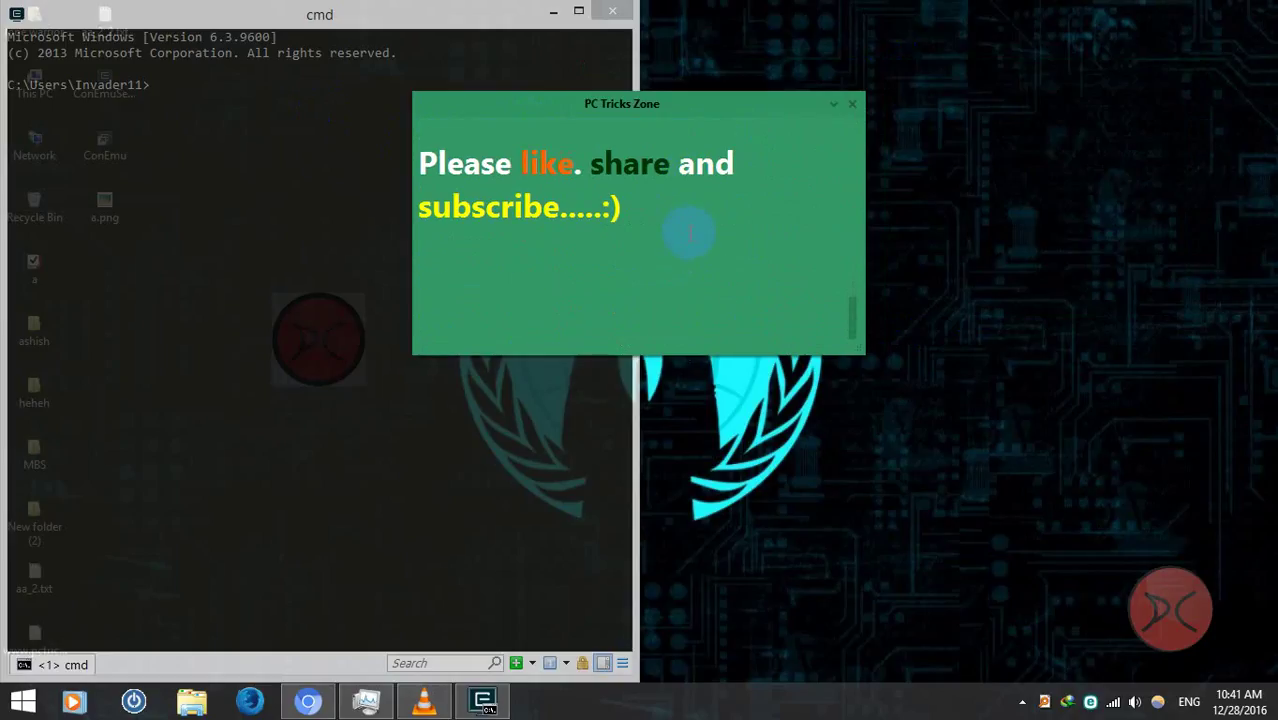
{"action": "scroll", "coordinate": [690, 238], "scroll_direction": "up", "scroll_amount": 5}
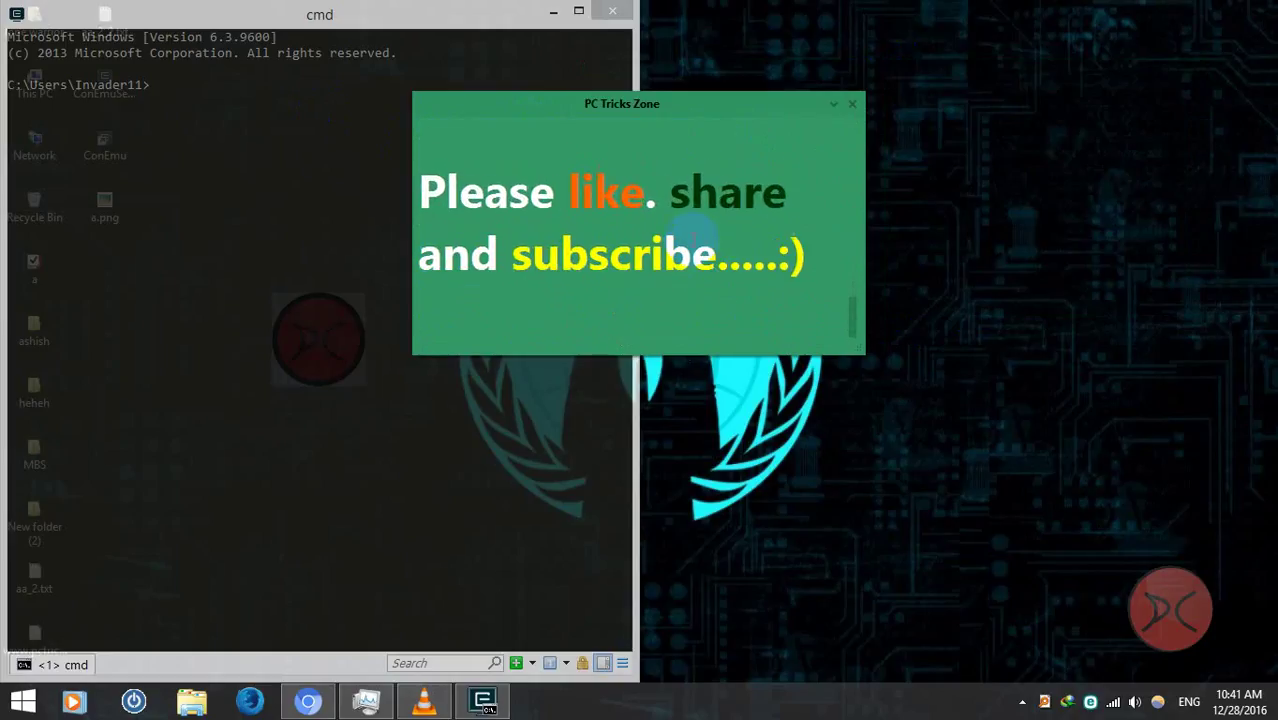
{"action": "scroll", "coordinate": [690, 238], "scroll_direction": "up", "scroll_amount": 1}
{"action": "scroll", "coordinate": [691, 240], "scroll_direction": "down", "scroll_amount": 2}
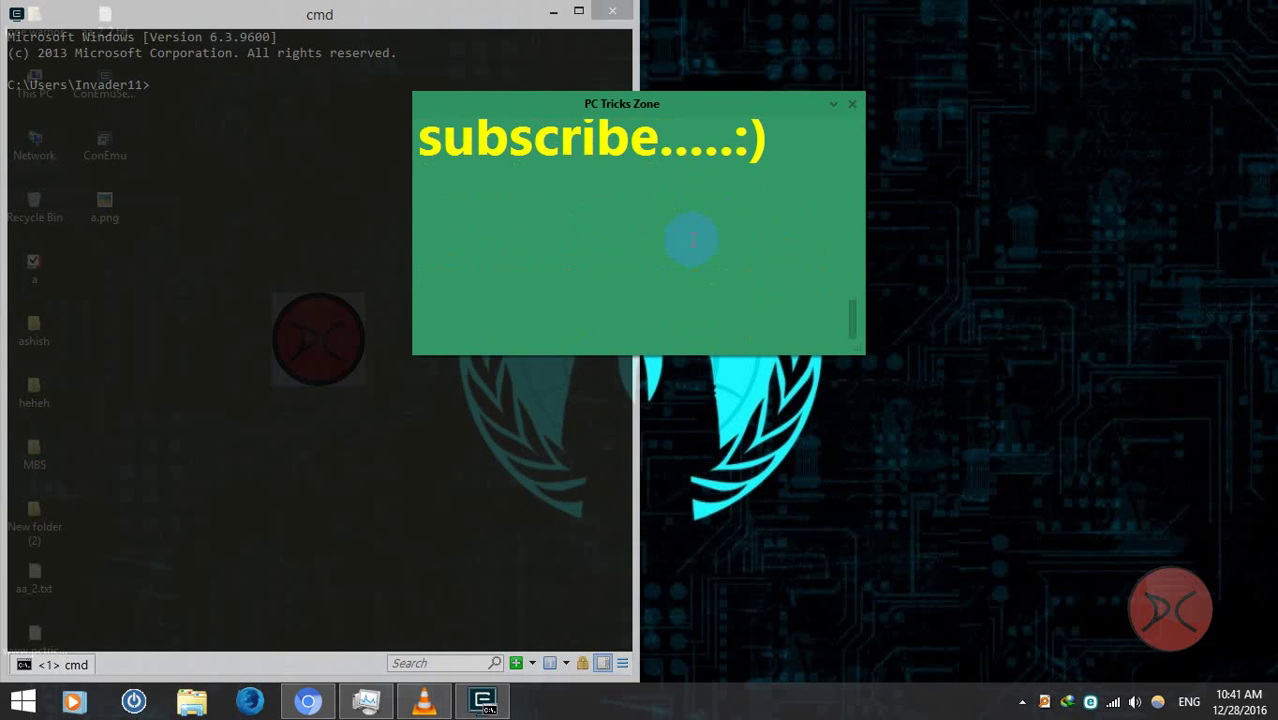